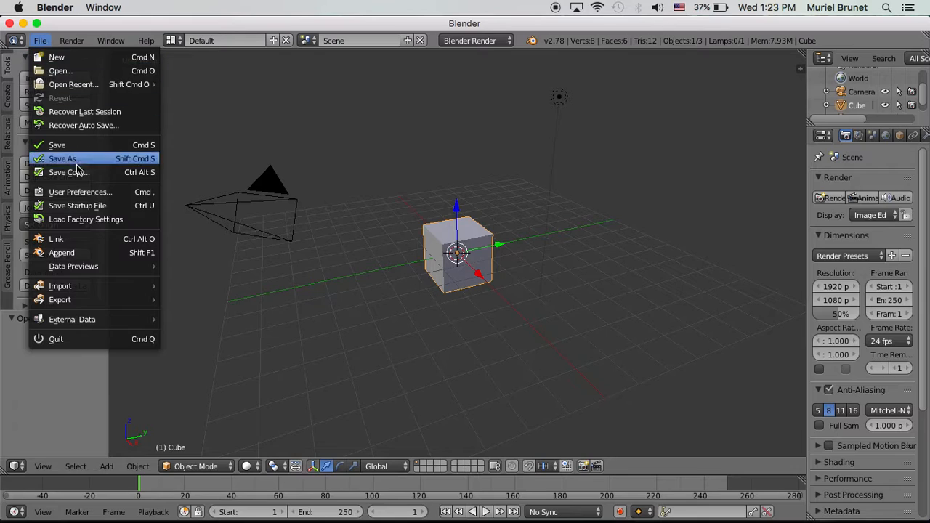
# - Review the Input settings in the user preferences, with Emulate Numpad enabled, and save the user settings
pyautogui.click(81, 192)
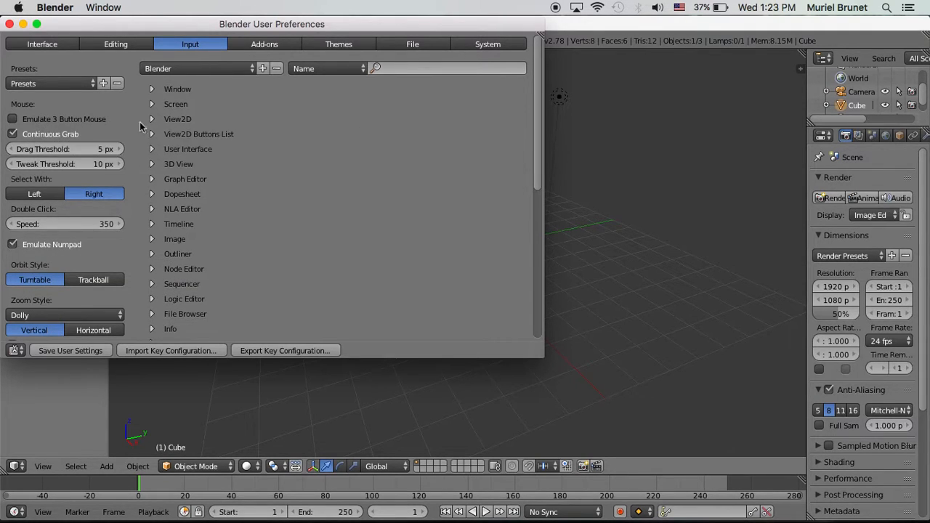
pyautogui.scroll(-3, 138, 130)
pyautogui.scroll(-2, 133, 133)
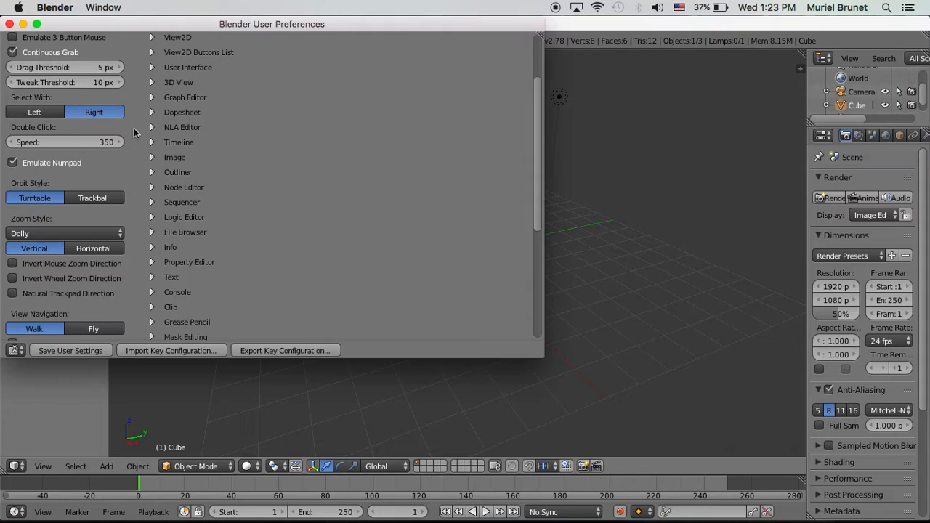
pyautogui.click(97, 350)
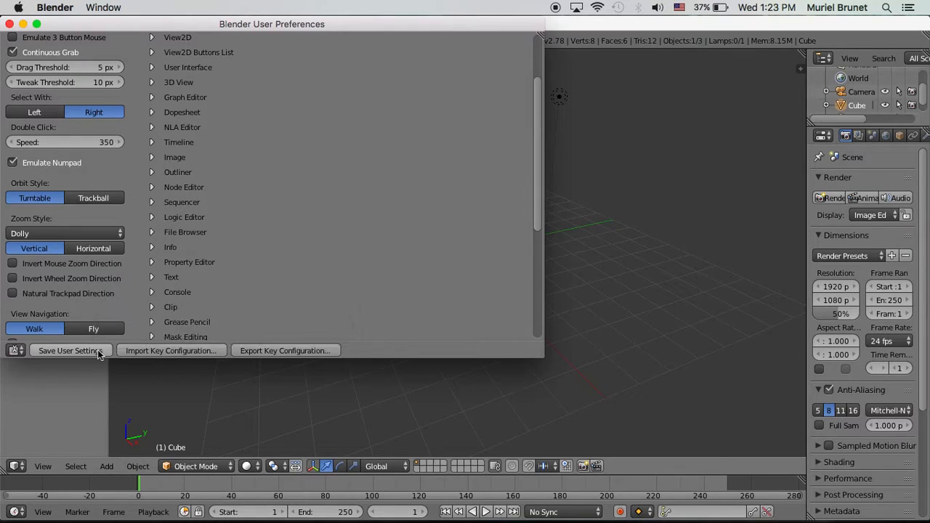
pyautogui.click(10, 23)
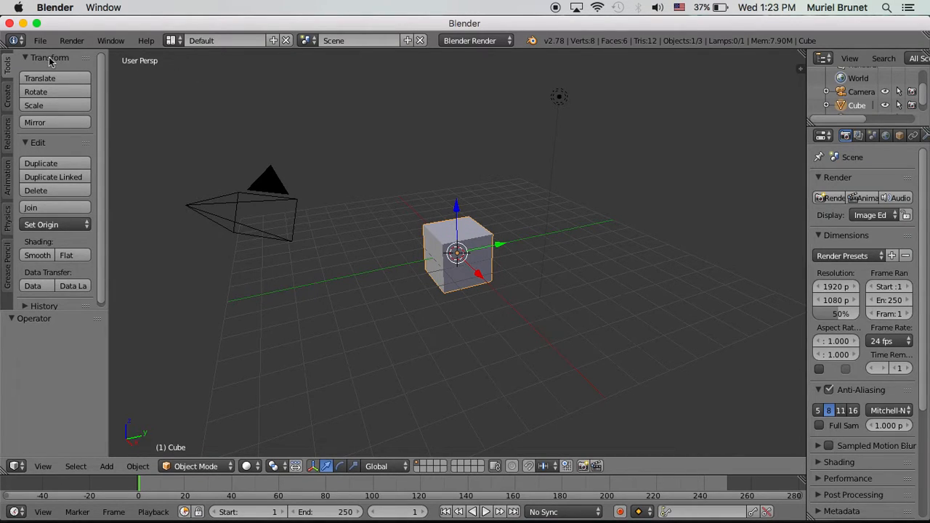
# - Delete the default cube and add a Plain Axes empty at the scene's centre
pyautogui.click(59, 192)
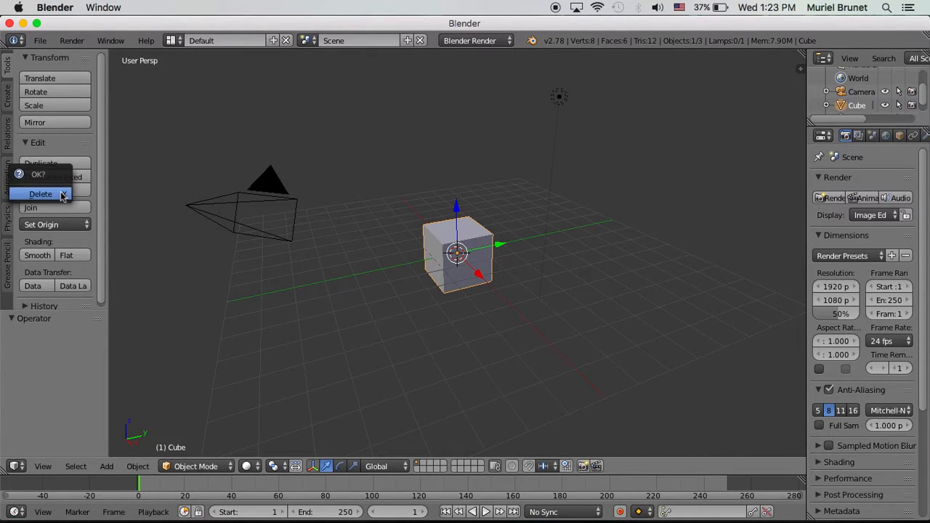
pyautogui.click(62, 194)
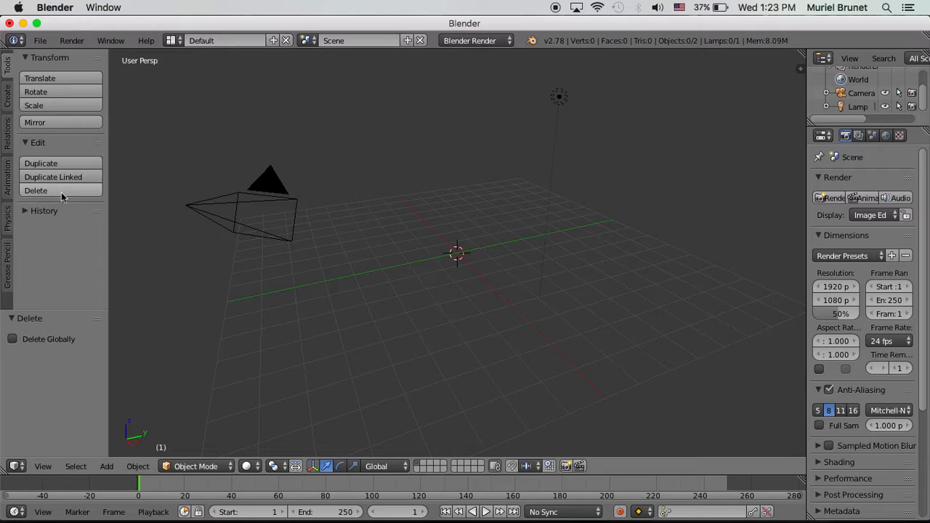
pyautogui.click(107, 467)
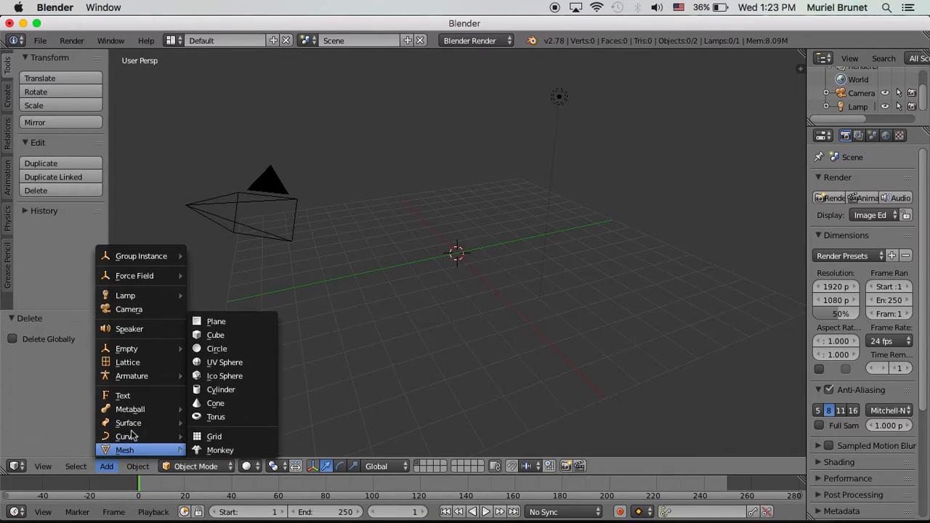
pyautogui.moveTo(141, 354)
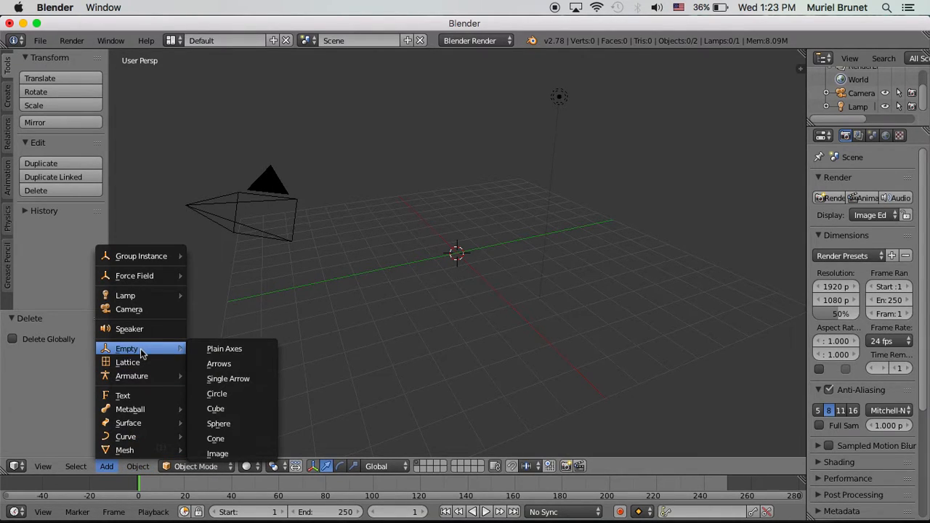
pyautogui.click(209, 350)
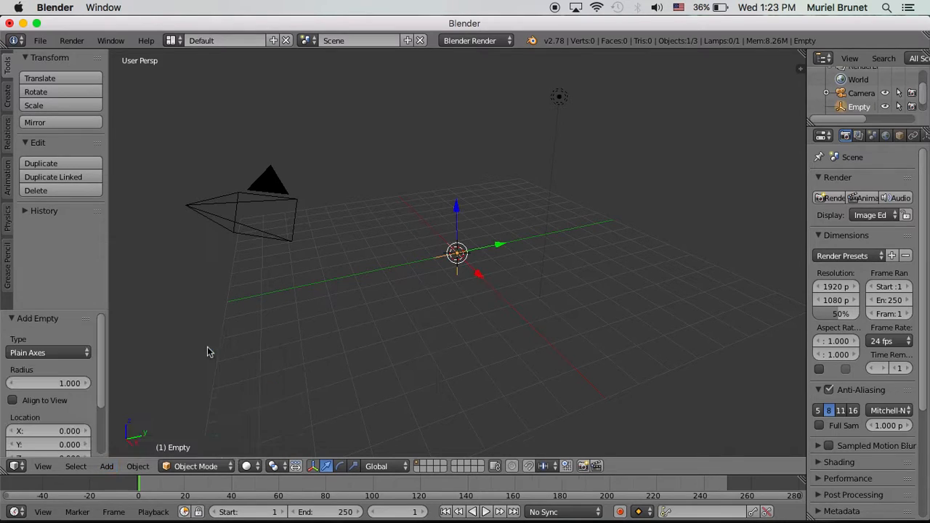
# - Add an ico sphere mesh at the scene's centre
pyautogui.click(111, 470)
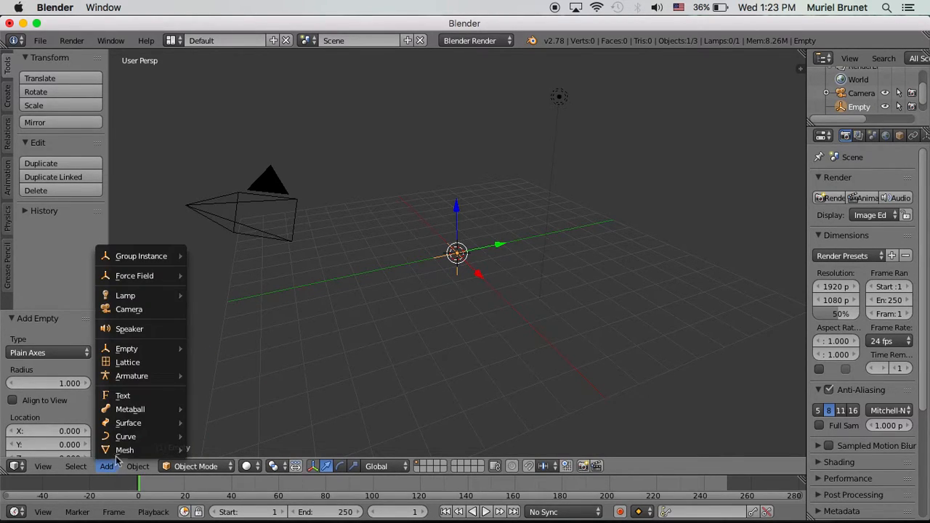
pyautogui.moveTo(120, 450)
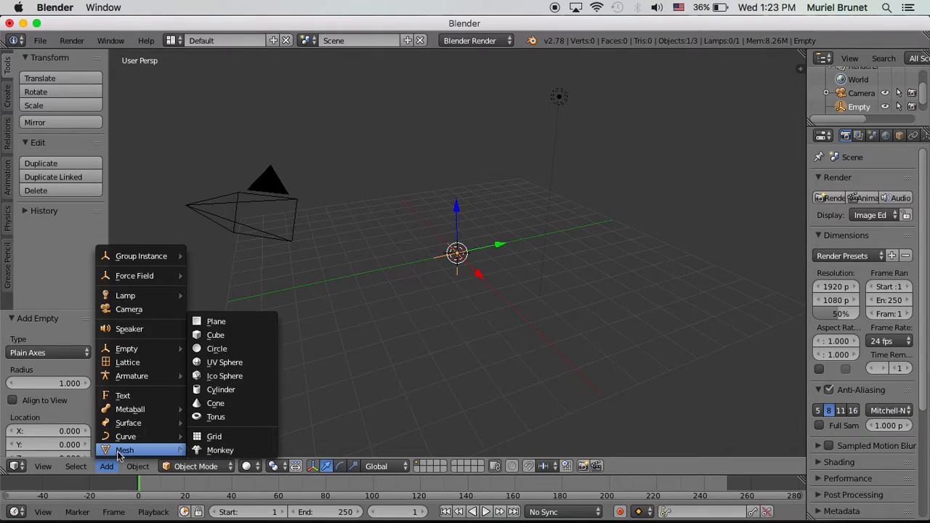
pyautogui.click(234, 378)
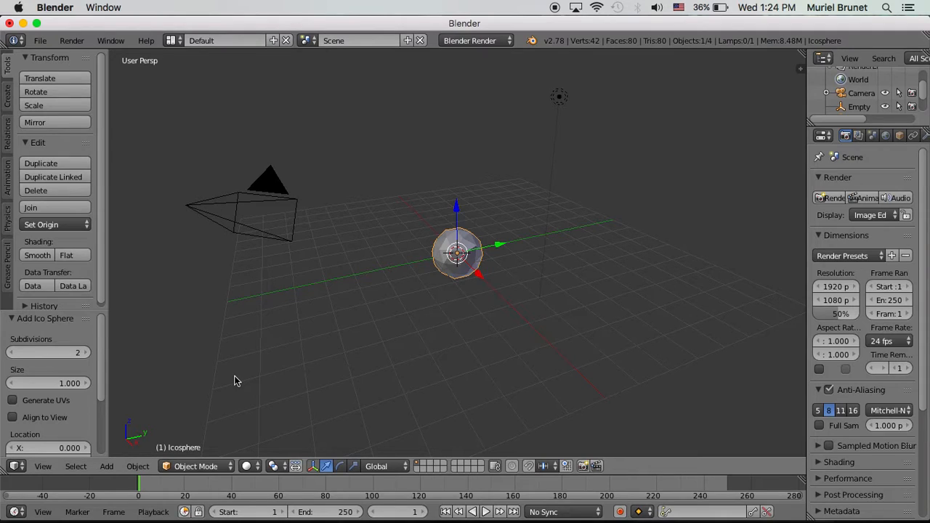
# - Show the ico sphere from the front in Edit Mode with wireframe shading
pyautogui.press('KP_1')
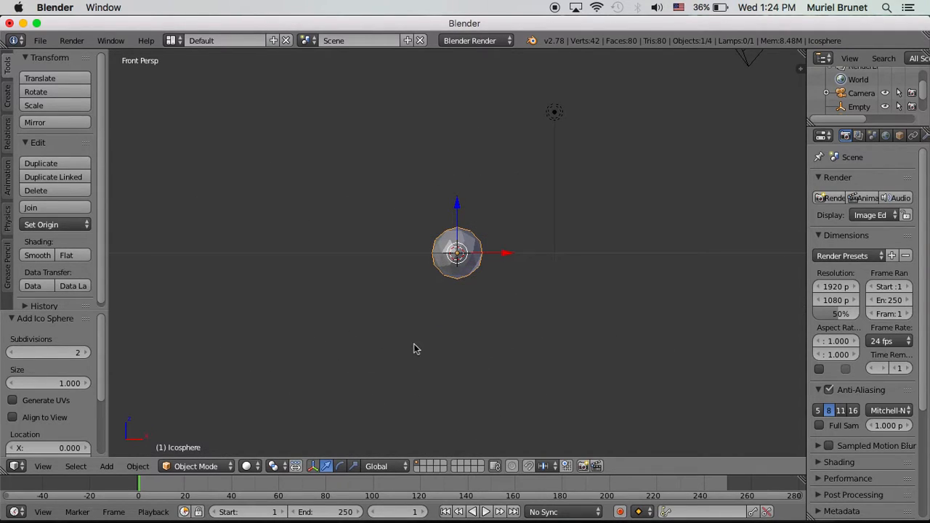
pyautogui.scroll(5, 417, 345)
pyautogui.scroll(3, 418, 345)
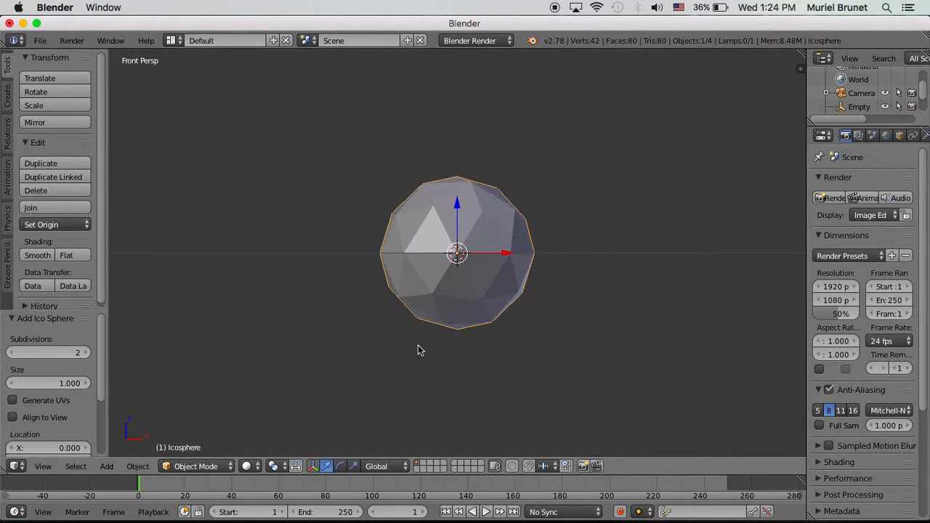
pyautogui.click(216, 465)
pyautogui.click(212, 434)
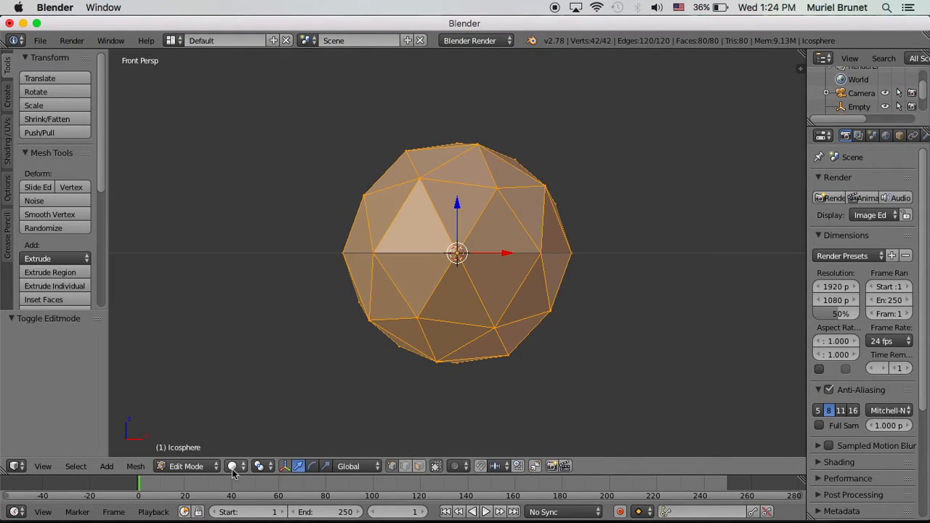
pyautogui.click(232, 466)
pyautogui.click(239, 439)
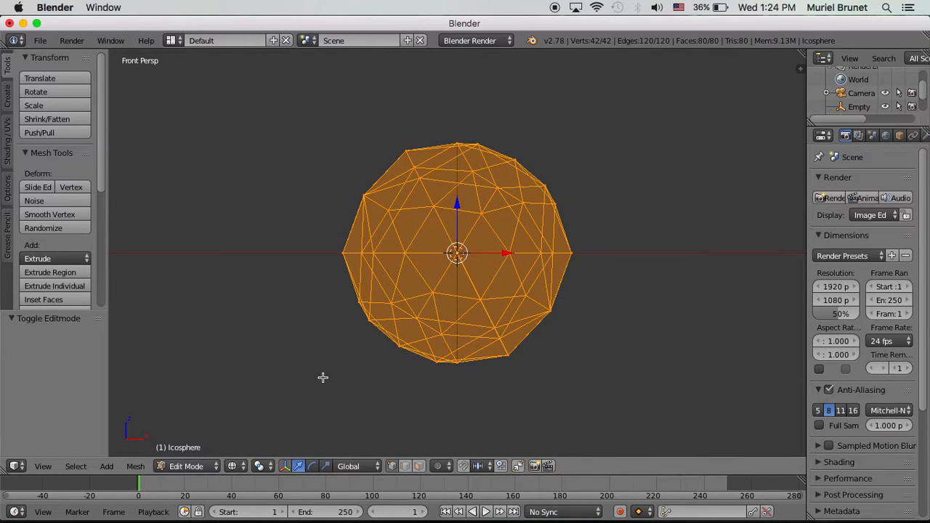
# - Delete all vertices of the ico sphere below its horizontal midline, leaving a dome
pyautogui.press('a')
pyautogui.press('b')
pyautogui.moveTo(305, 276); pyautogui.dragTo(590, 399)
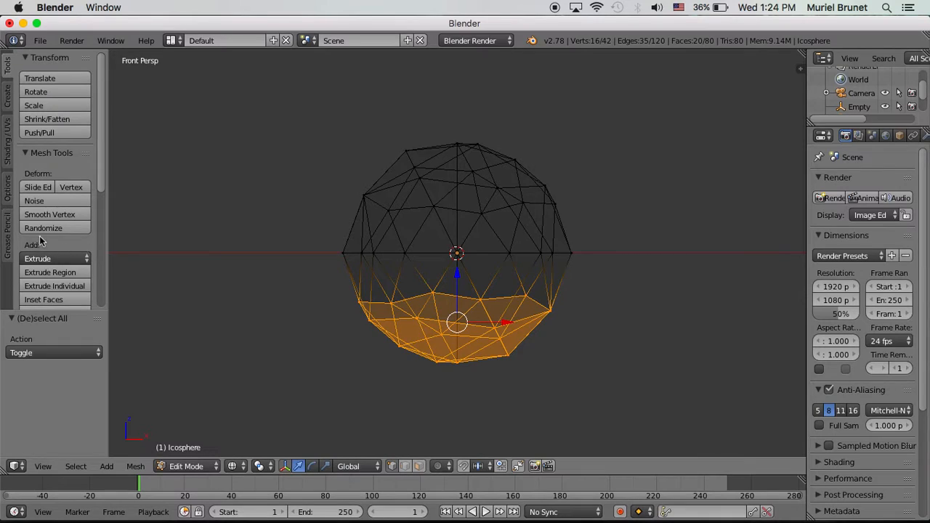
pyautogui.scroll(-8, 47, 248)
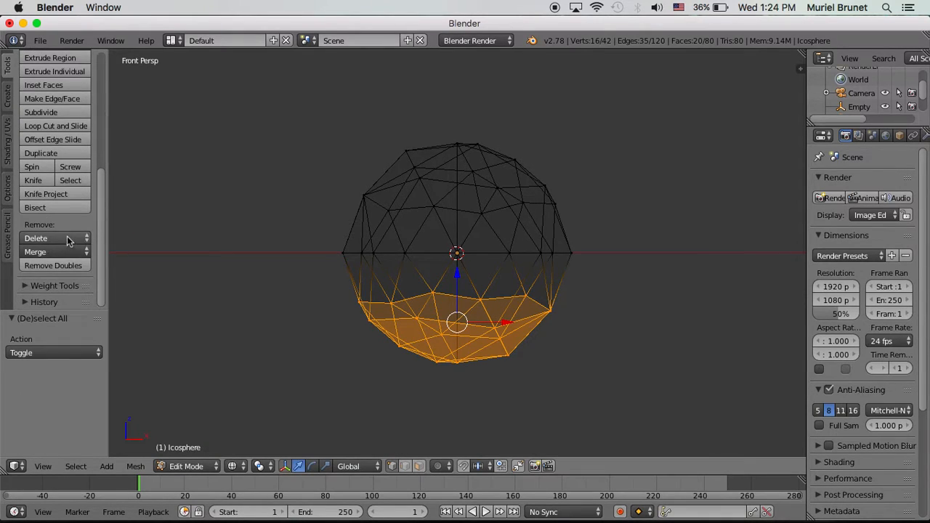
pyautogui.click(67, 239)
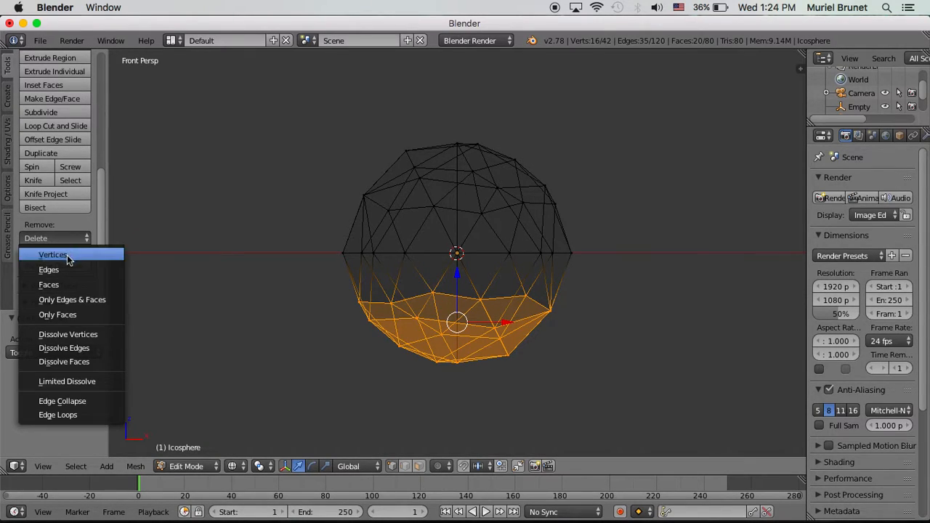
pyautogui.click(67, 257)
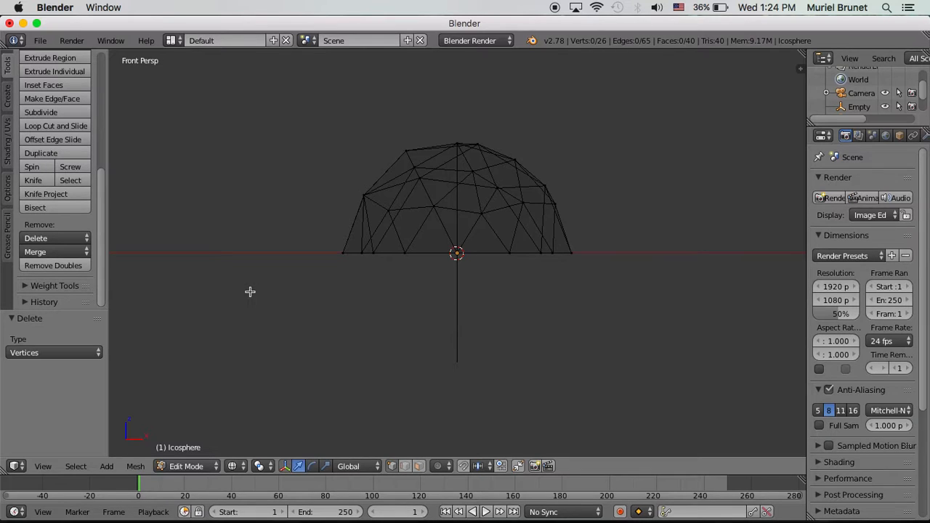
# - View the dome from the top and return it to Object Mode with solid shading
pyautogui.press('KP_7')
pyautogui.scroll(-7, 250, 292)
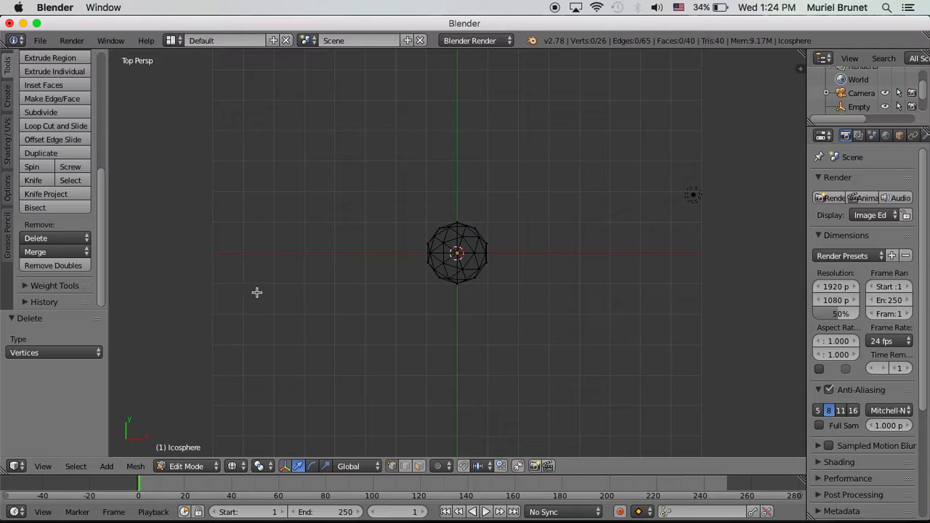
pyautogui.click(213, 465)
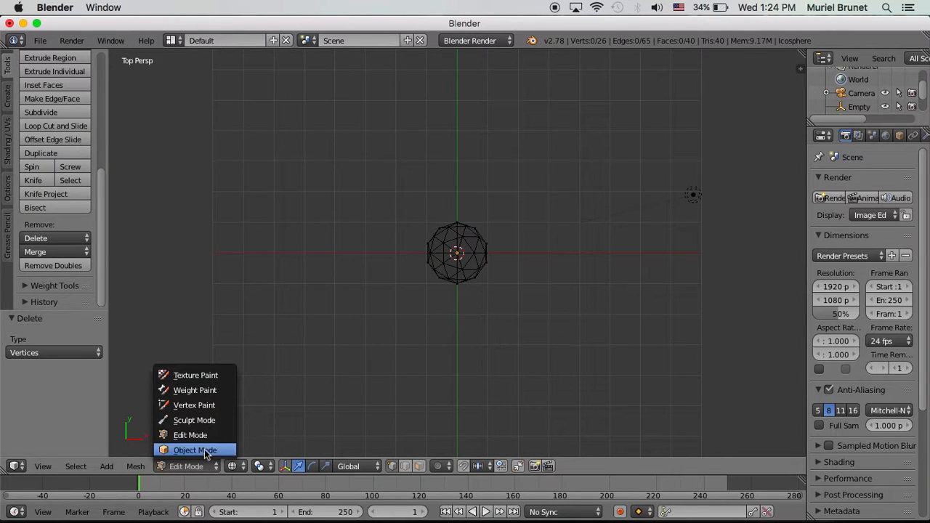
pyautogui.click(206, 451)
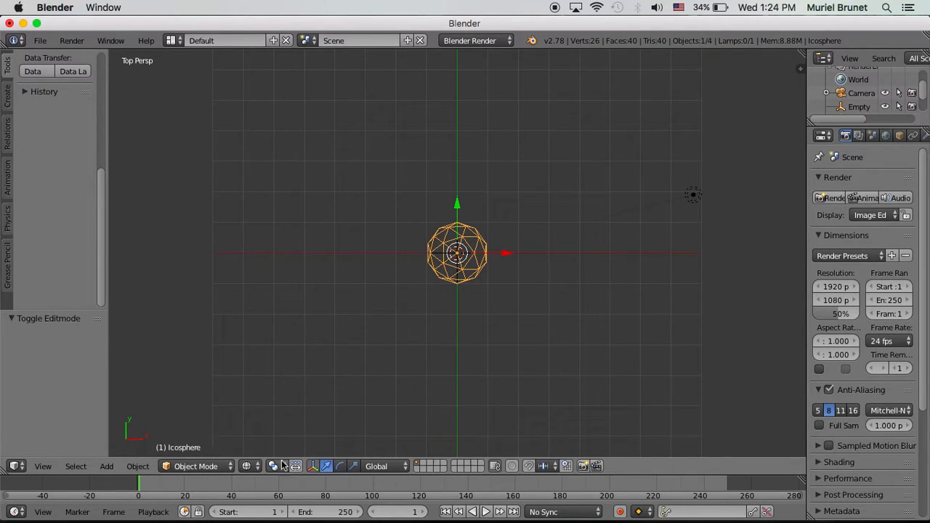
pyautogui.click(253, 466)
pyautogui.click(265, 421)
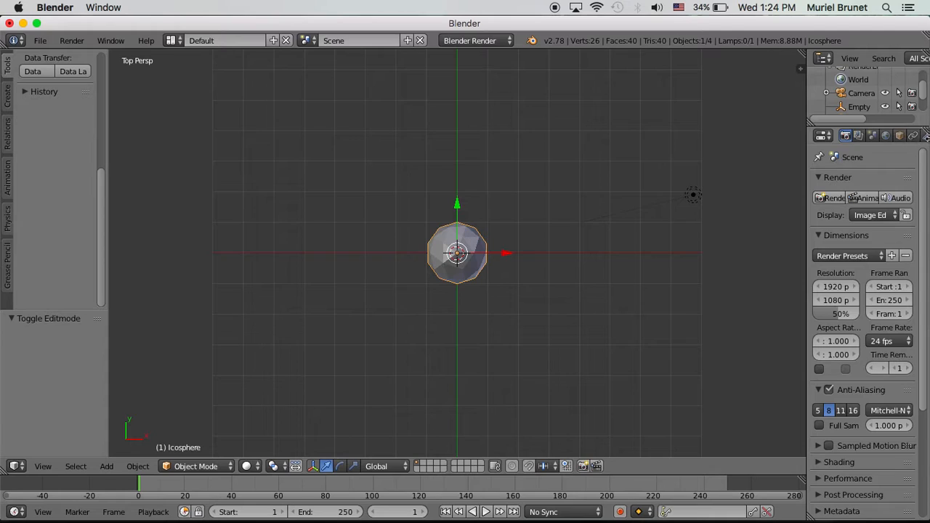
# - Add an Array modifier to the dome and set its count to 8
pyautogui.moveTo(807, 194); pyautogui.dragTo(763, 197)
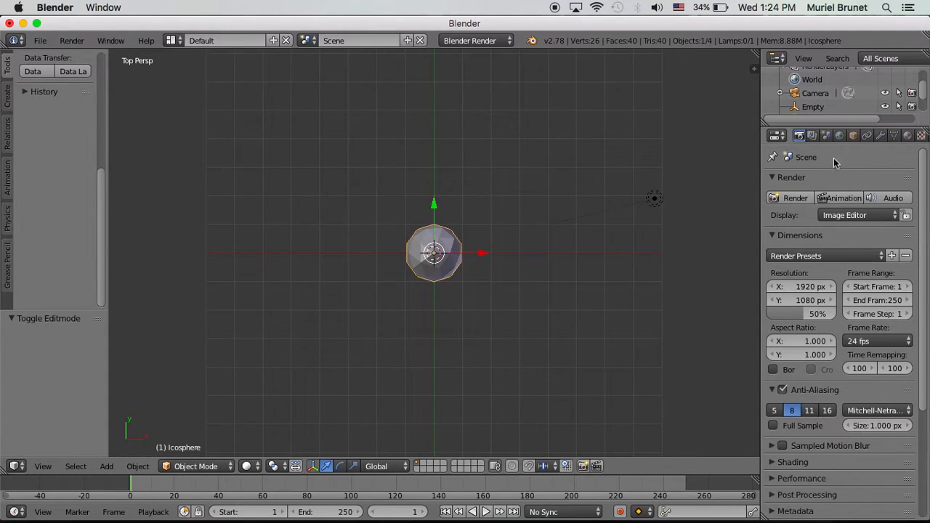
pyautogui.click(882, 137)
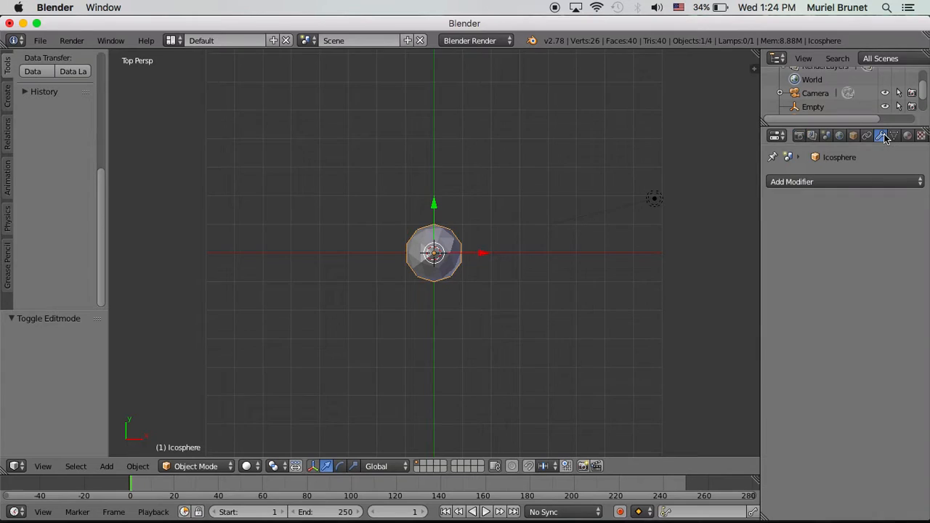
pyautogui.click(855, 183)
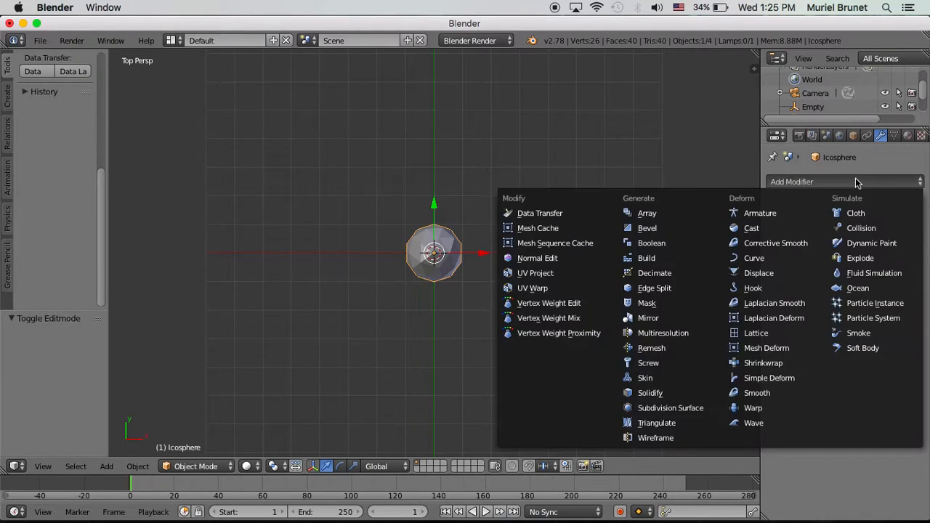
pyautogui.click(669, 215)
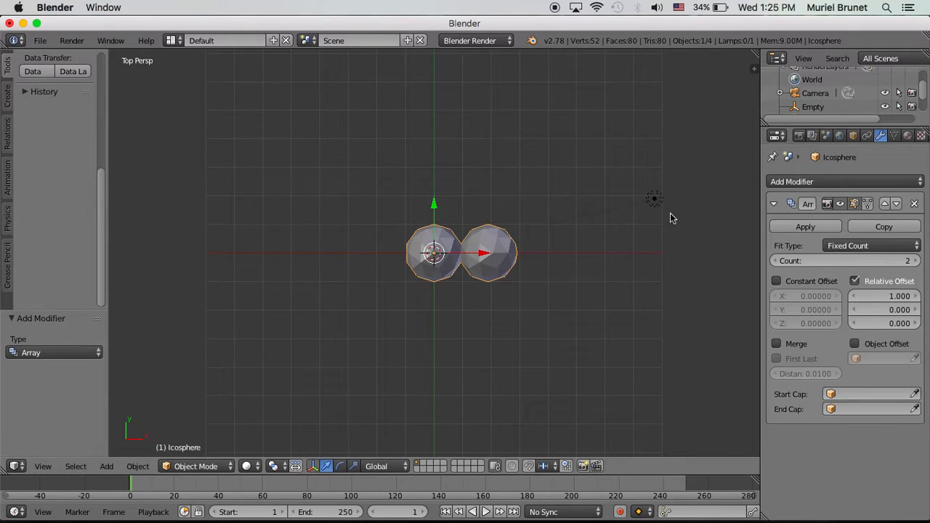
pyautogui.click(916, 261)
pyautogui.click(916, 261)
pyautogui.click(916, 261)
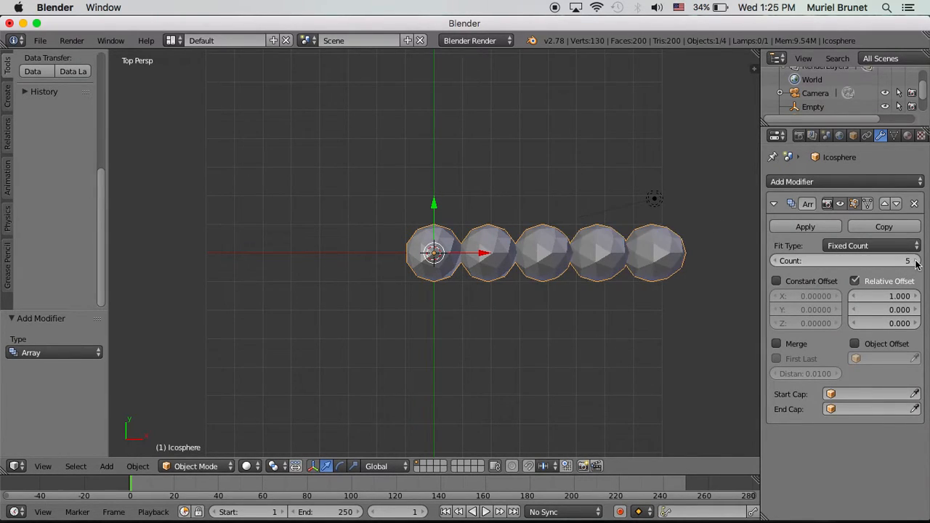
pyautogui.click(916, 261)
pyautogui.click(916, 261)
pyautogui.click(916, 261)
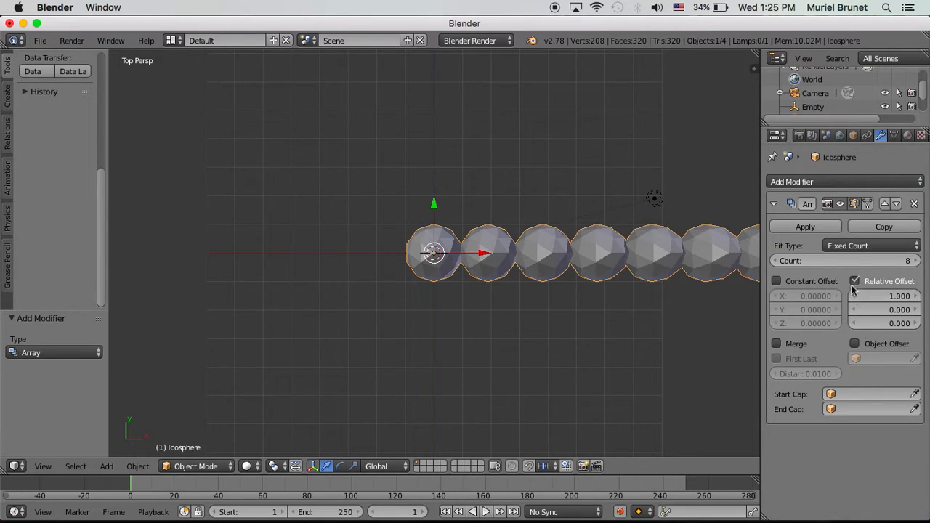
# - Enable the array's constant and object offsets, turn off its relative offset, and use the Empty as offset object
pyautogui.click(776, 281)
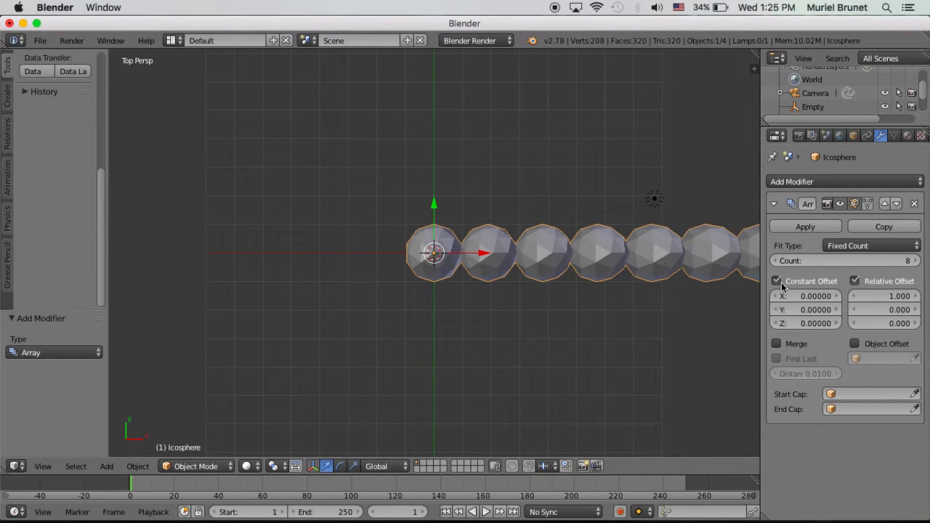
pyautogui.click(855, 345)
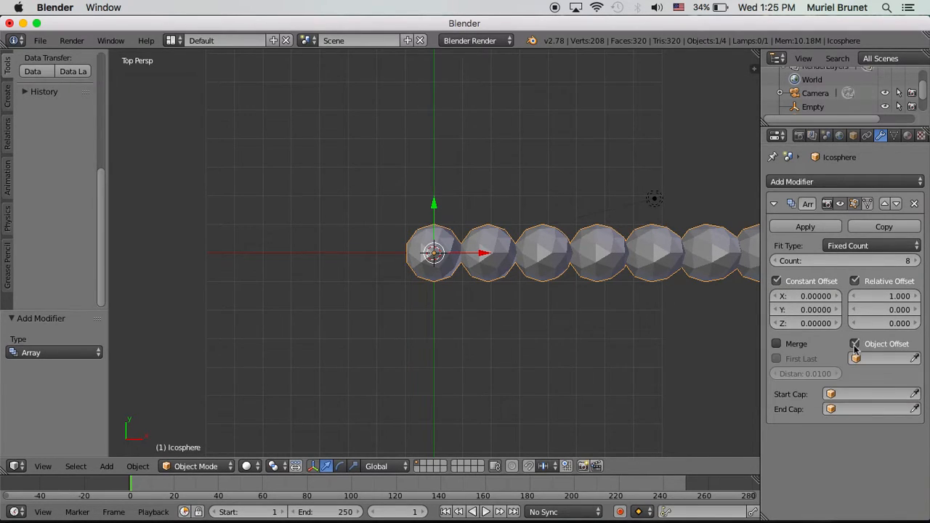
pyautogui.click(855, 281)
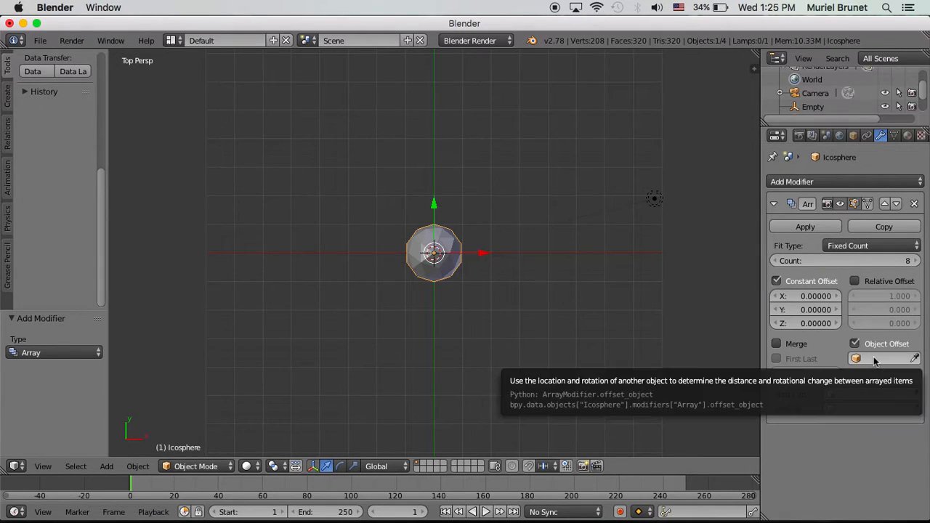
pyautogui.click(914, 359)
pyautogui.click(858, 360)
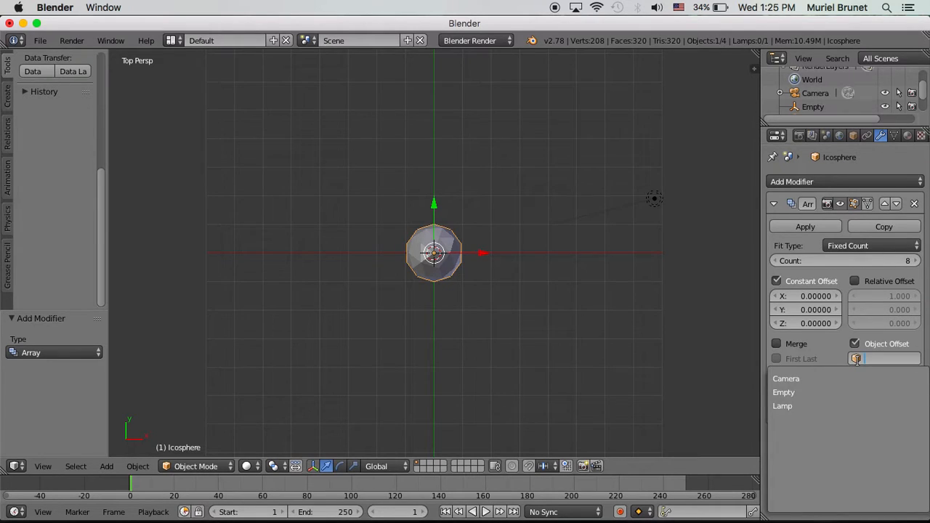
pyautogui.click(819, 392)
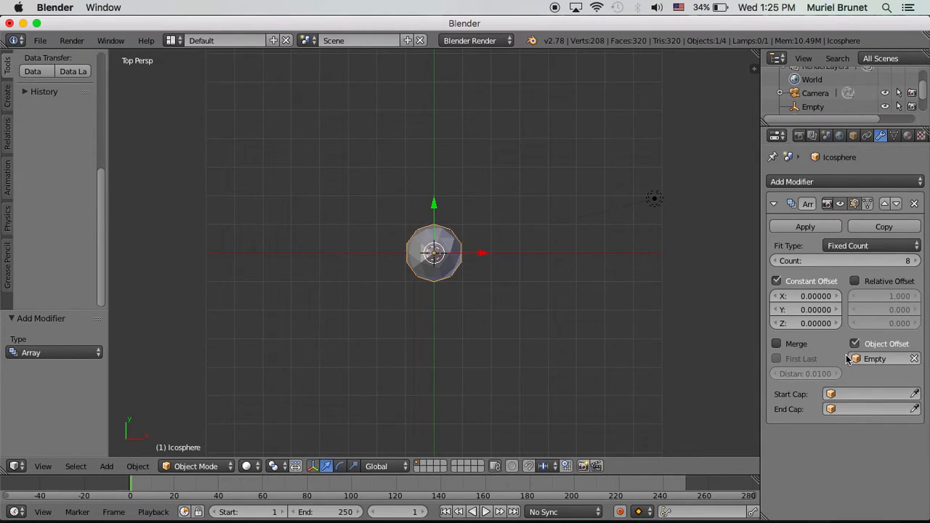
# - Move all of the dome's vertices about 4.02 units along the global Y axis in Edit Mode
pyautogui.click(191, 468)
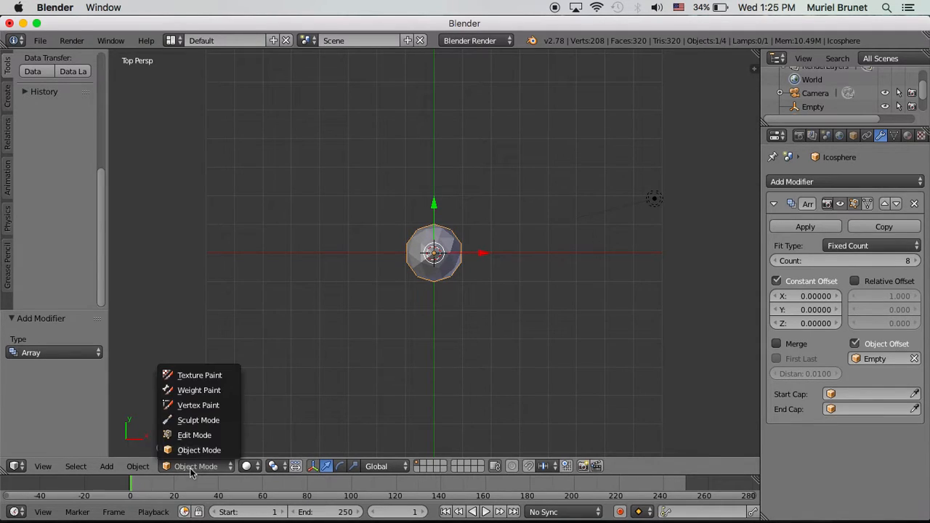
pyautogui.click(209, 435)
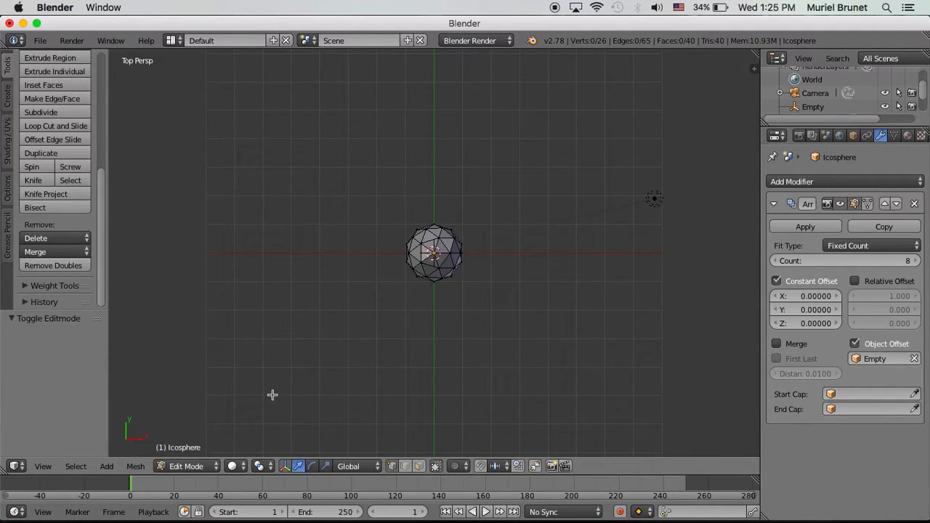
pyautogui.press('b')
pyautogui.moveTo(378, 209); pyautogui.dragTo(551, 330)
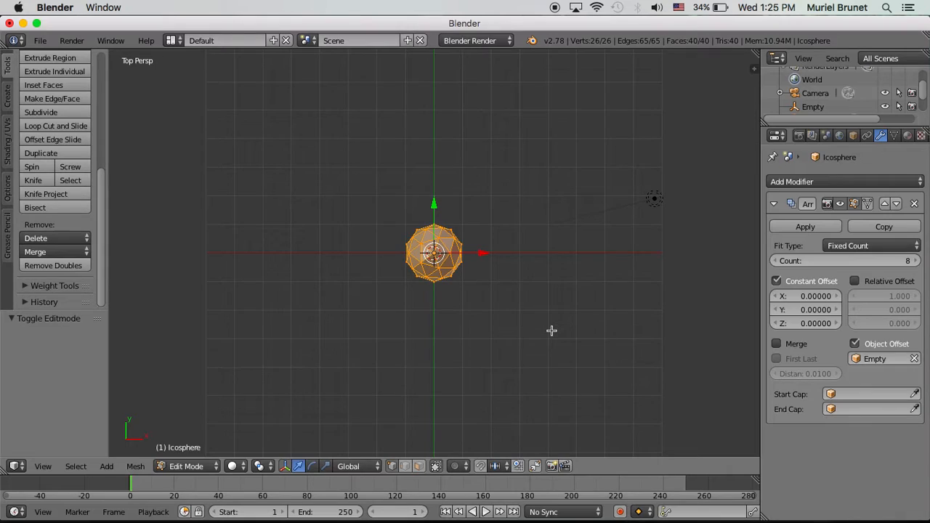
pyautogui.press('g')
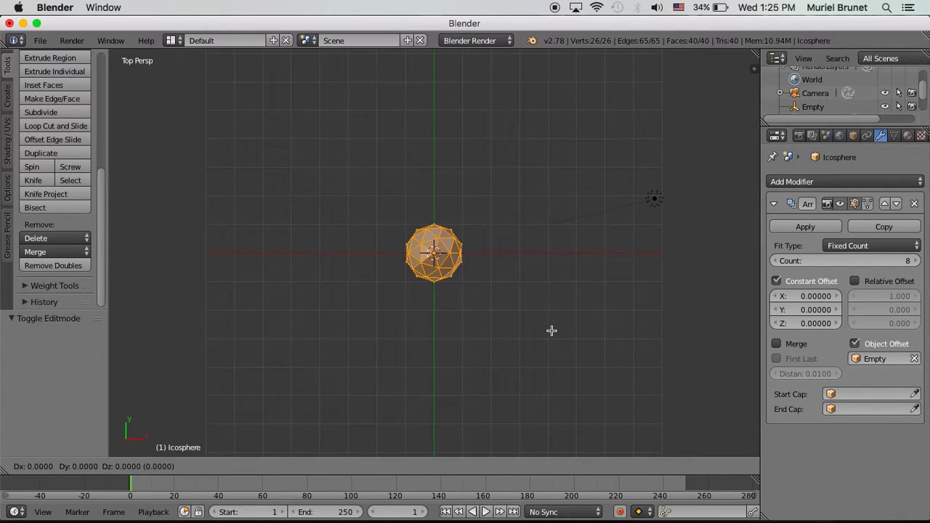
pyautogui.press('y')
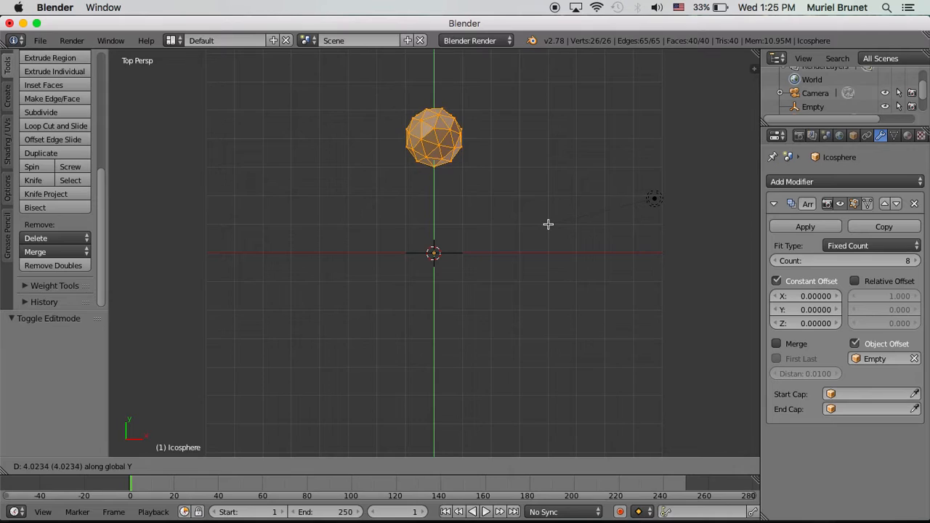
pyautogui.click(548, 223)
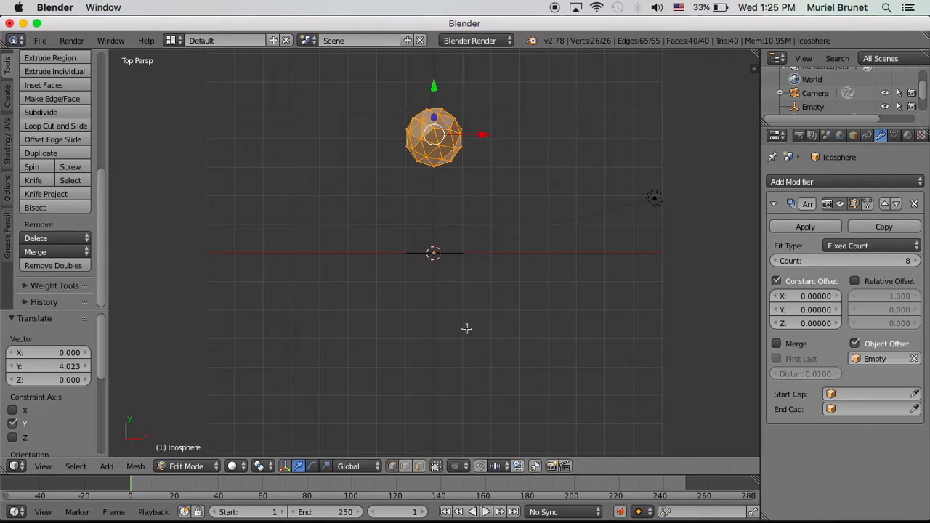
# - Rotate the Empty to 45° about Z to spread the array copies in a circle
pyautogui.click(807, 107)
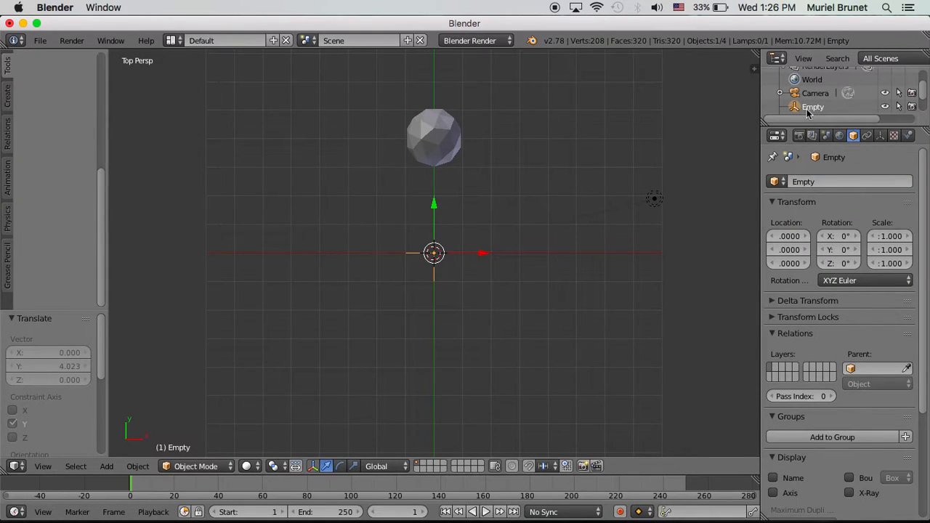
pyautogui.press('r')
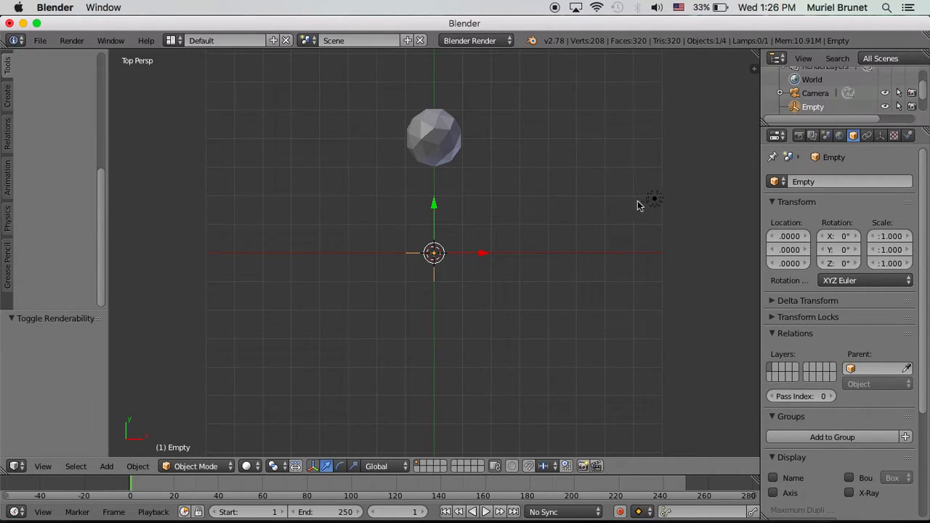
pyautogui.click(845, 263)
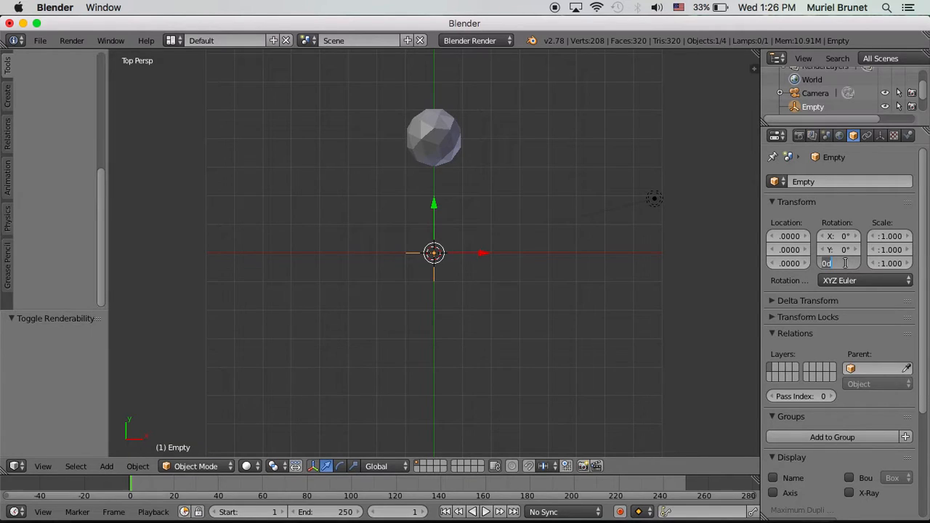
pyautogui.write('45')
pyautogui.press('Return')
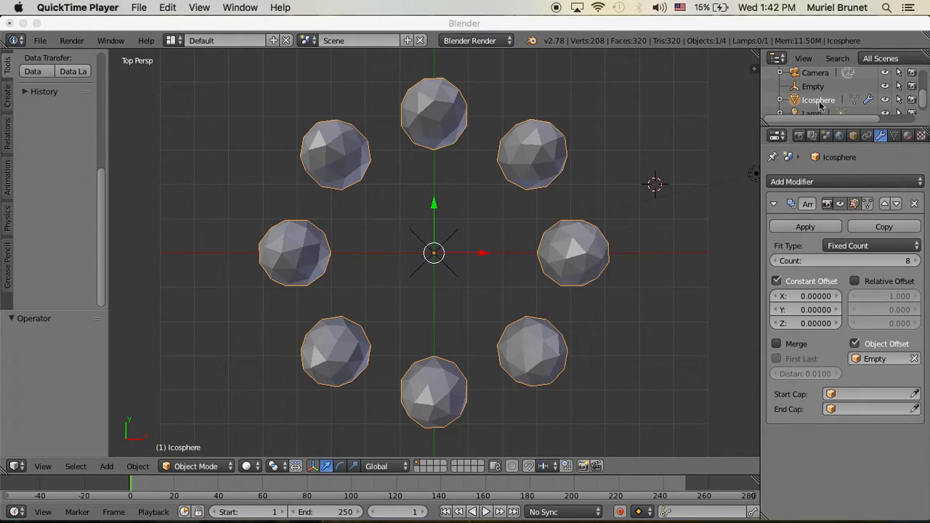
# - Scale the ico sphere dome's mesh down to about 0.81 in Edit Mode
pyautogui.click(199, 471)
pyautogui.click(198, 468)
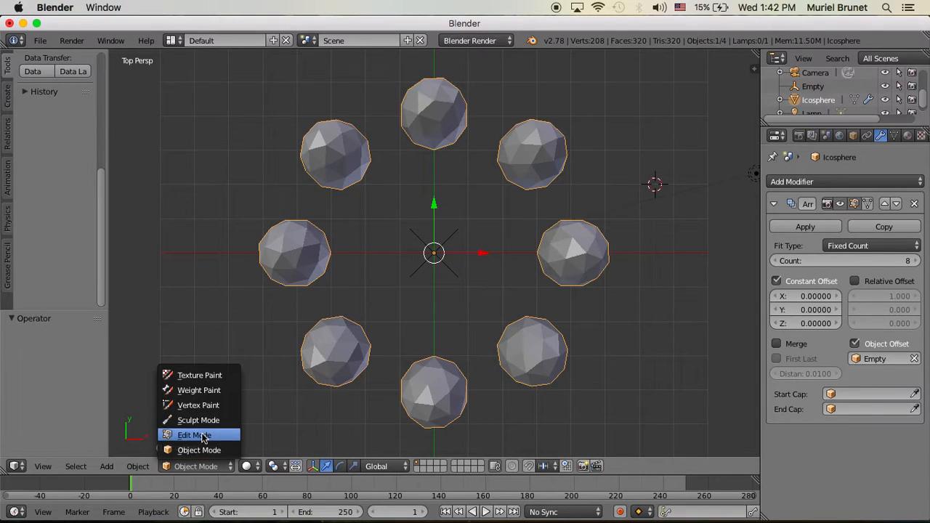
pyautogui.click(203, 436)
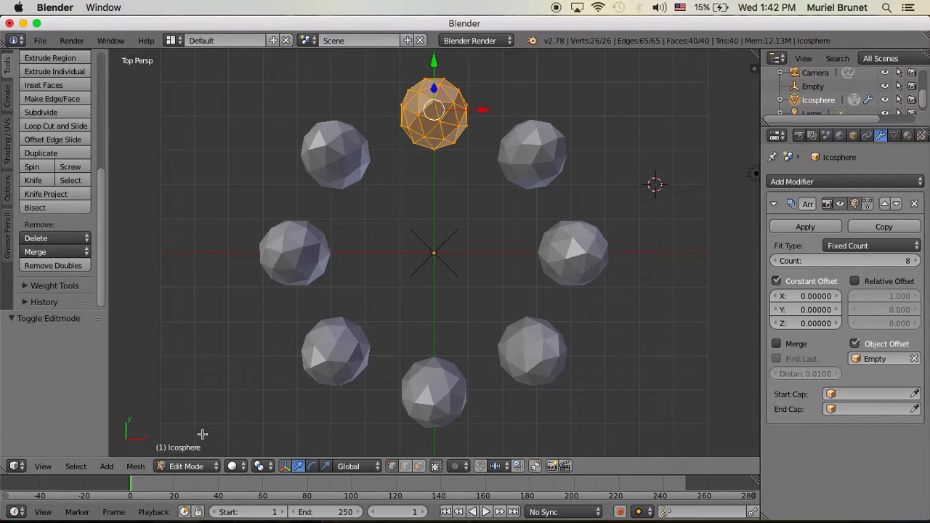
pyautogui.press('s')
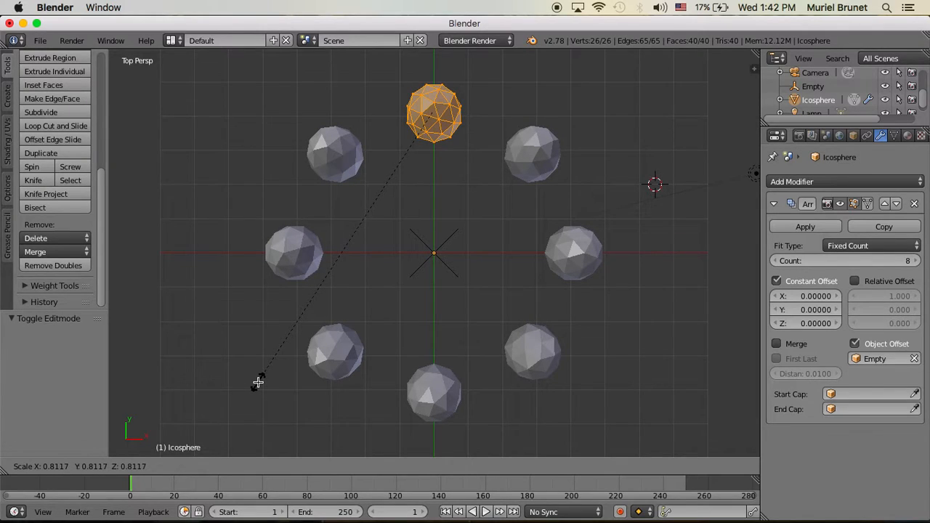
pyautogui.click(258, 382)
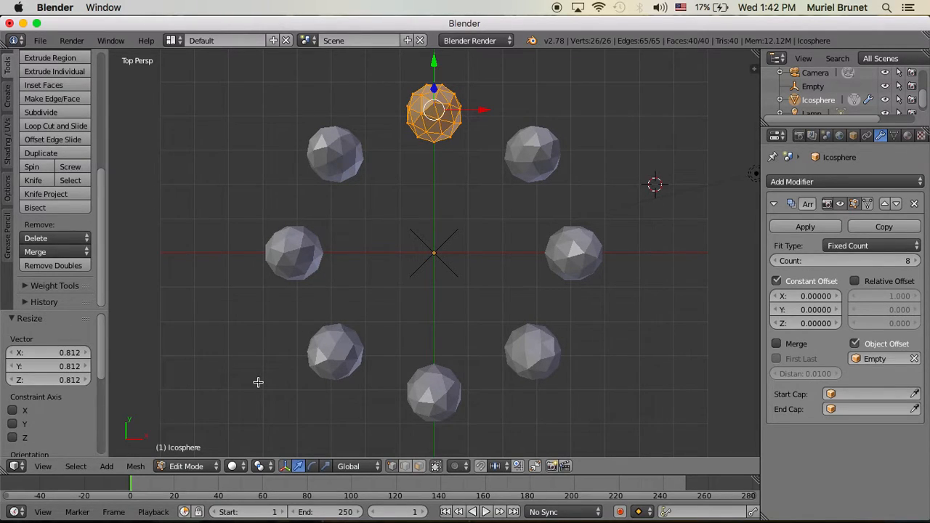
# - Place the 3D cursor at the centre of the dome ring and return to Object Mode
pyautogui.click(433, 253)
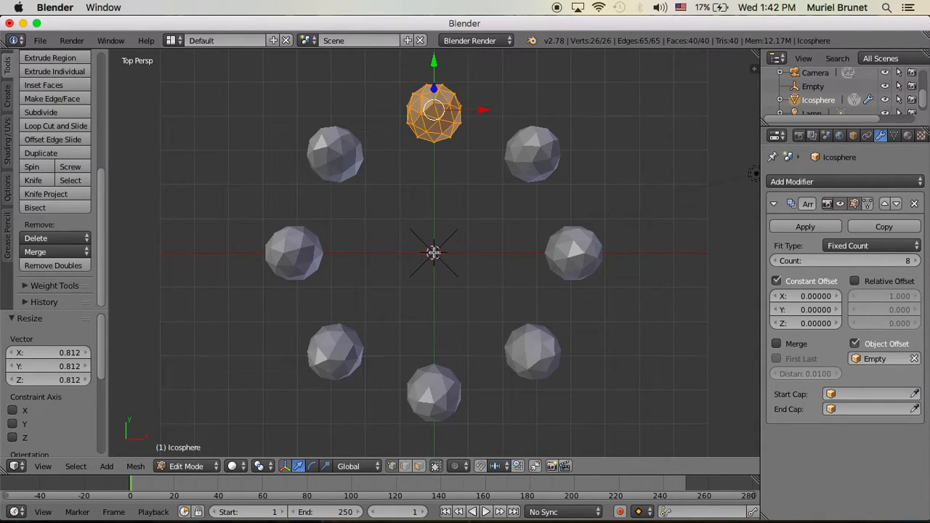
pyautogui.click(104, 468)
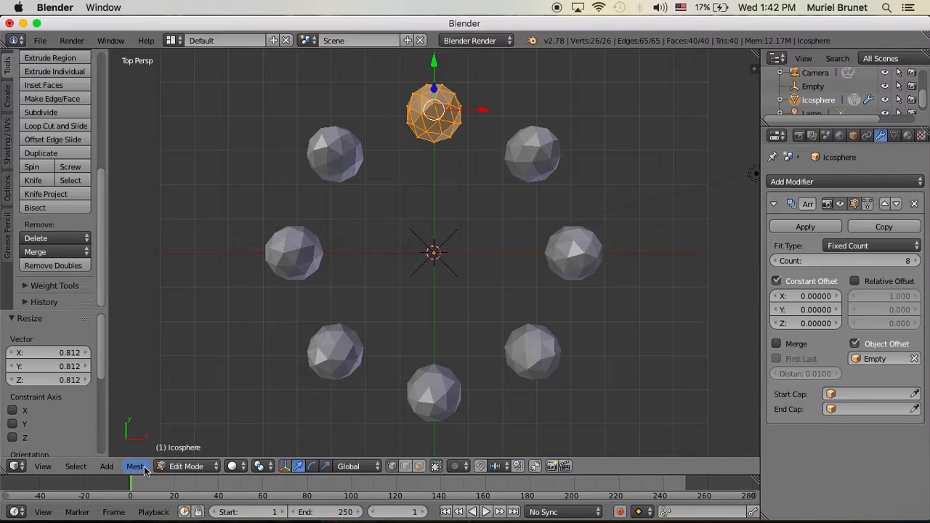
pyautogui.click(165, 467)
pyautogui.click(187, 450)
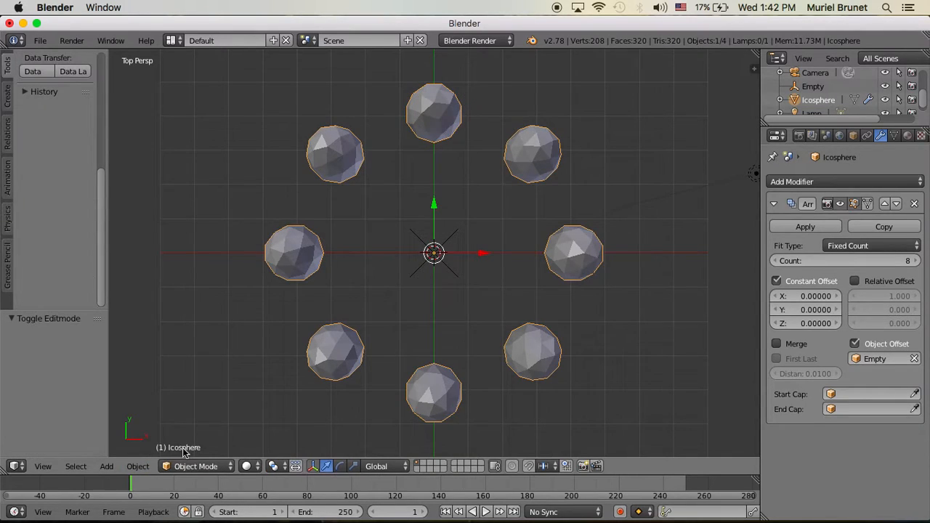
# - Add a UV sphere at the centre of the ring and scale it up by about 2.25
pyautogui.click(109, 467)
pyautogui.moveTo(127, 450)
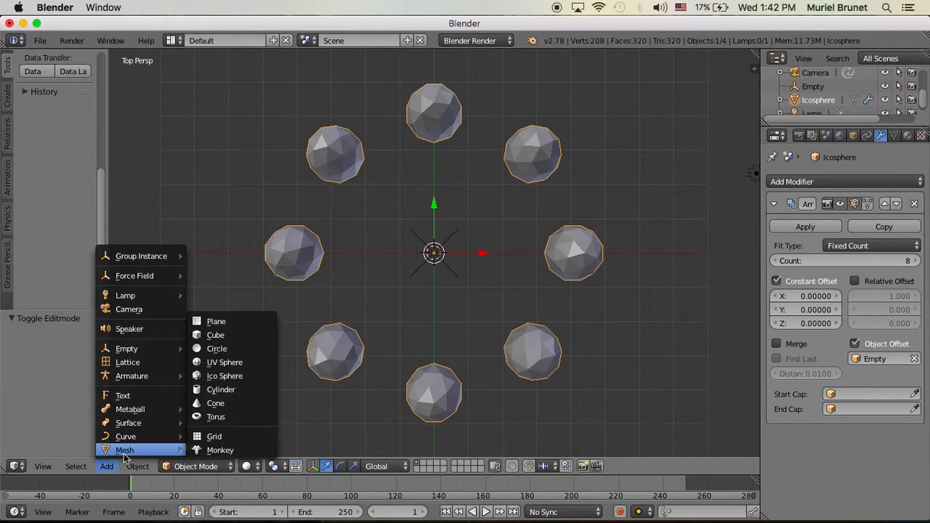
pyautogui.click(232, 366)
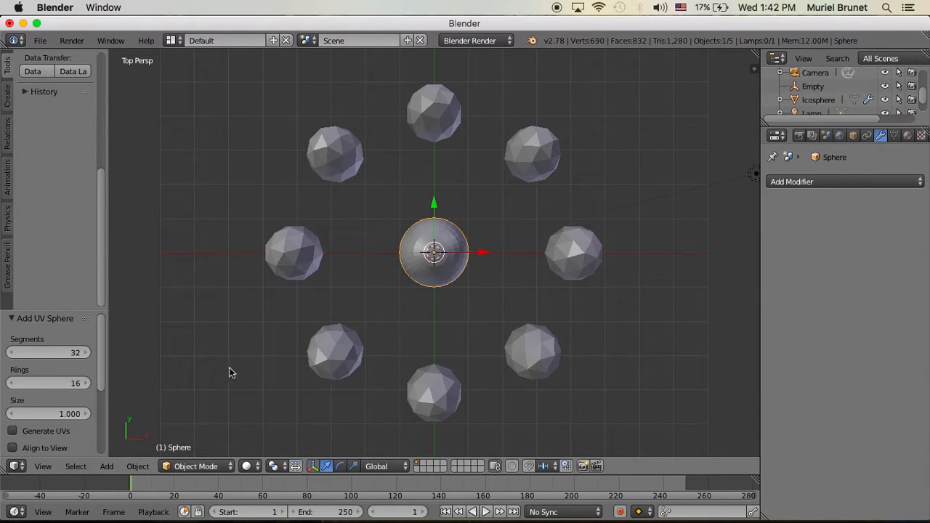
pyautogui.press('s')
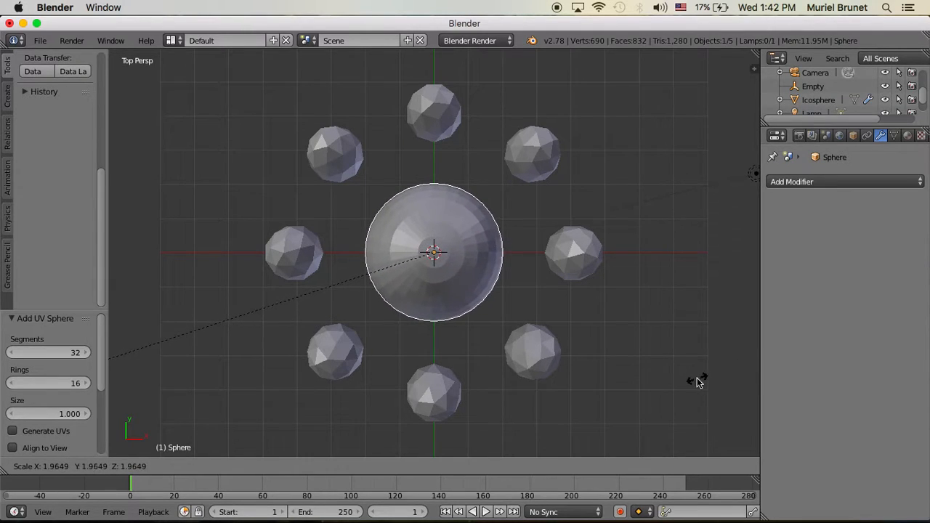
pyautogui.click(638, 391)
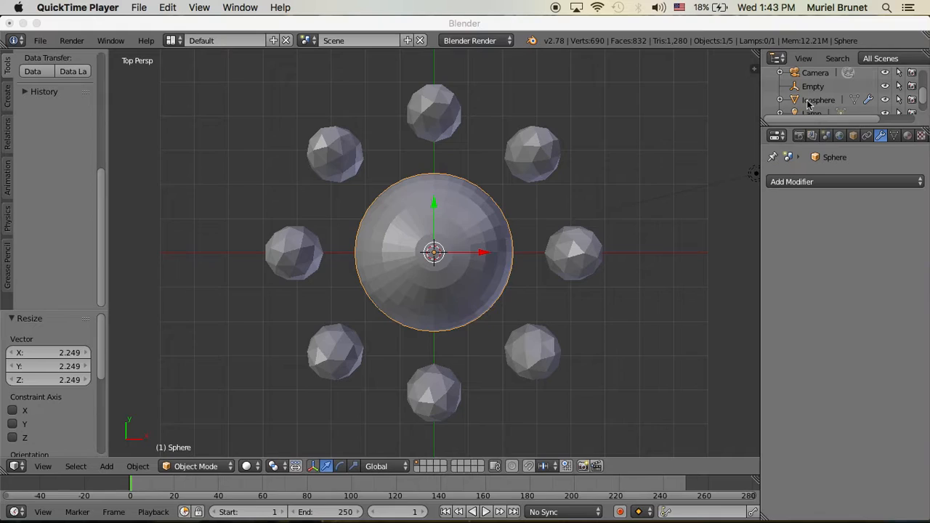
# - Hide the Icosphere and show the UV sphere from the front in Edit Mode with wireframe shading
pyautogui.click(647, 230)
pyautogui.press('KP_1')
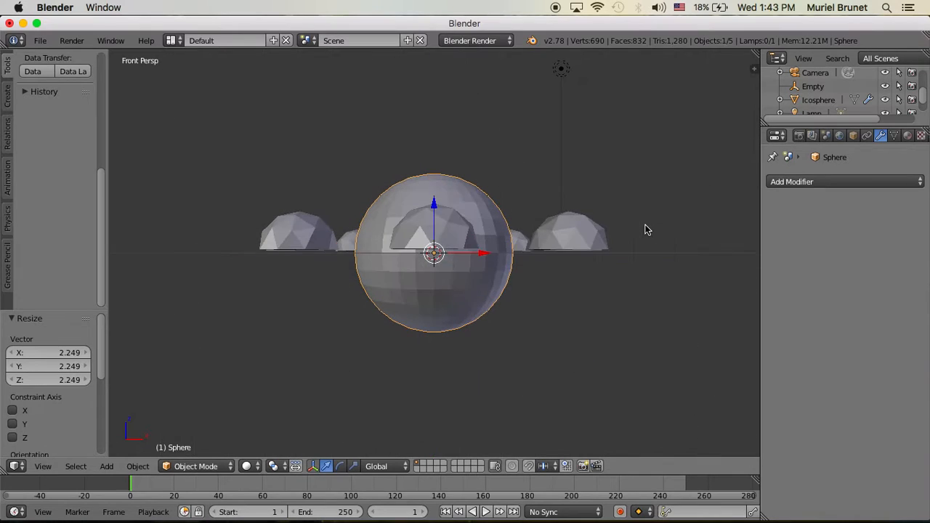
pyautogui.click(884, 100)
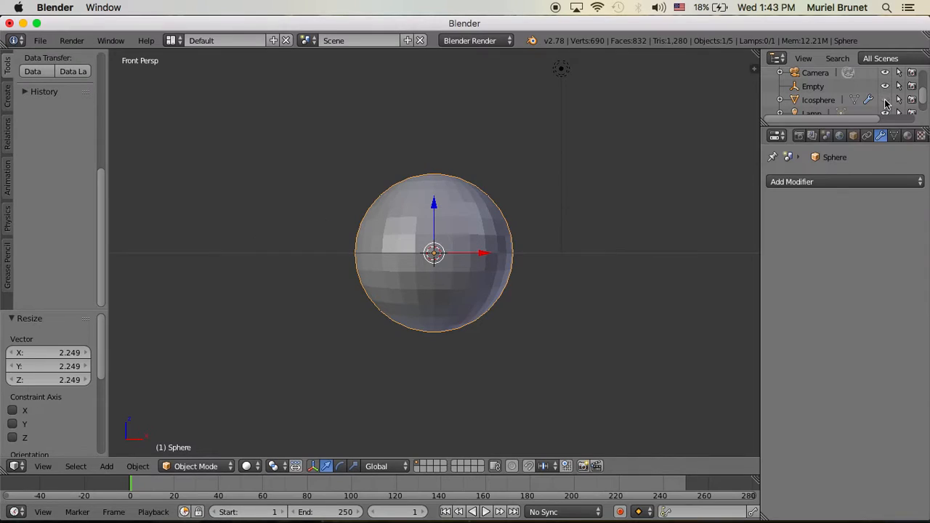
pyautogui.click(194, 467)
pyautogui.click(206, 439)
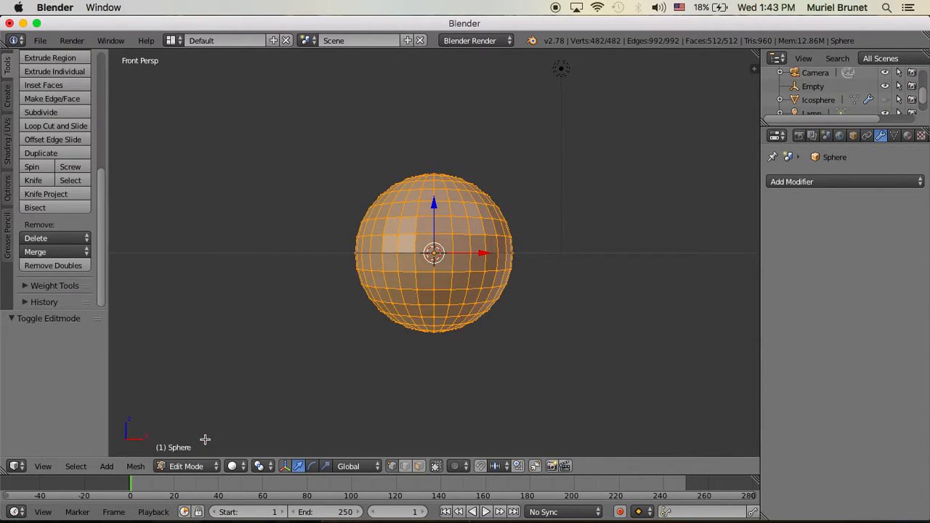
pyautogui.click(232, 467)
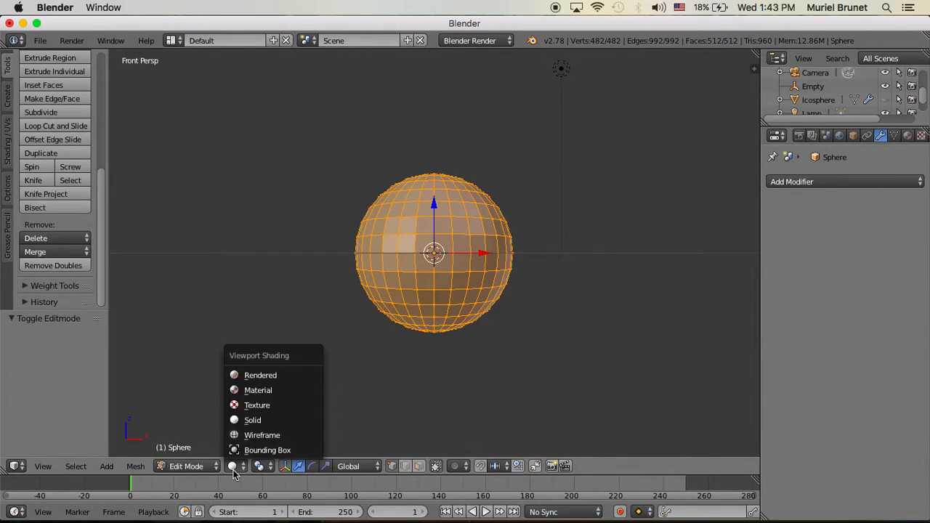
pyautogui.click(259, 436)
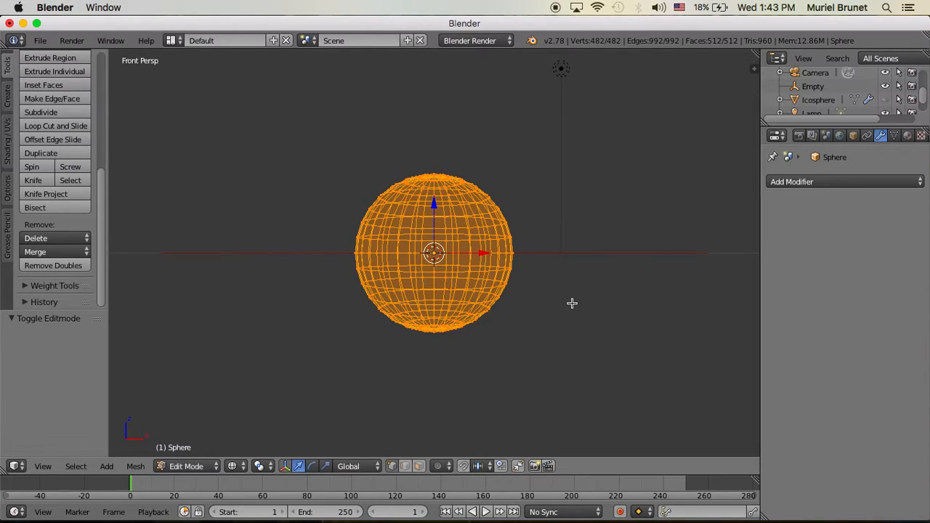
# - Deselect everything, then box-select the UV sphere's three middle rings of vertices around its equator
pyautogui.press('a')
pyautogui.press('b')
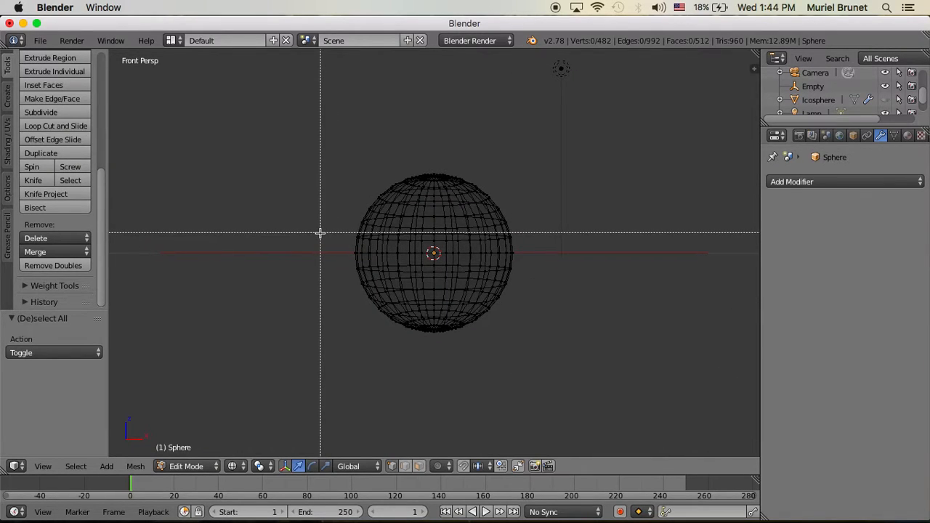
pyautogui.moveTo(317, 280); pyautogui.dragTo(316, 279)
pyautogui.scroll(3, 316, 279)
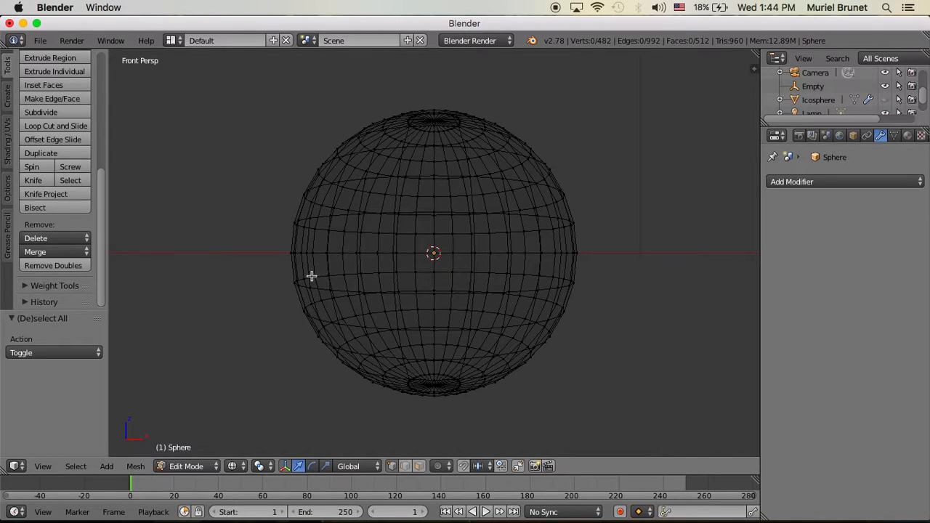
pyautogui.scroll(-2, 299, 276)
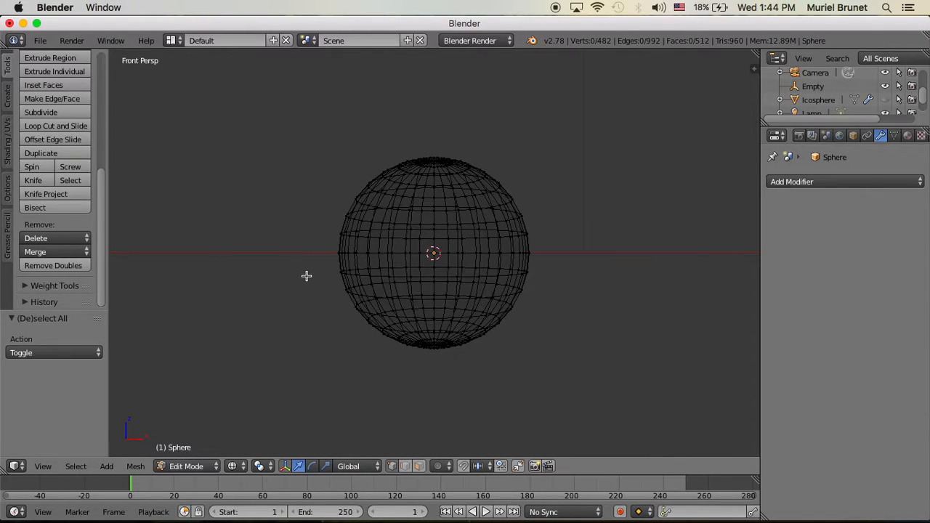
pyautogui.press('b')
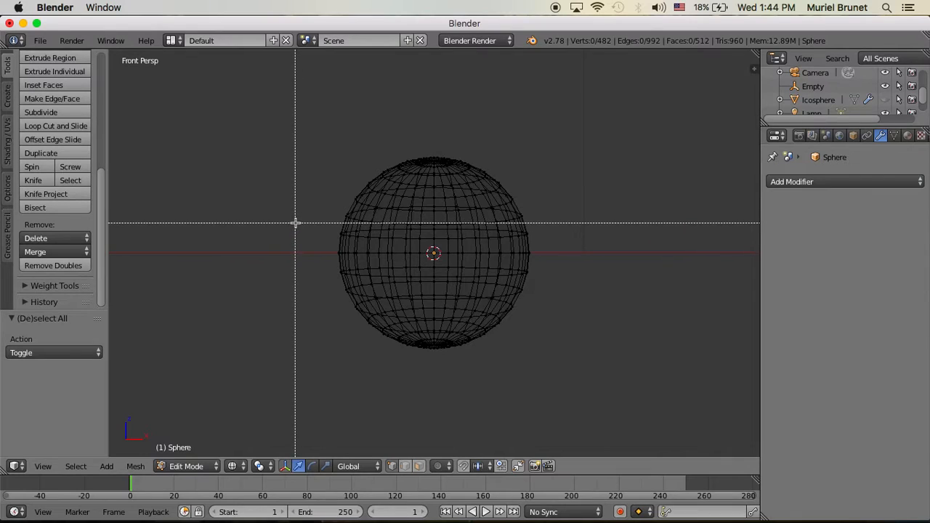
pyautogui.moveTo(292, 226); pyautogui.dragTo(546, 279)
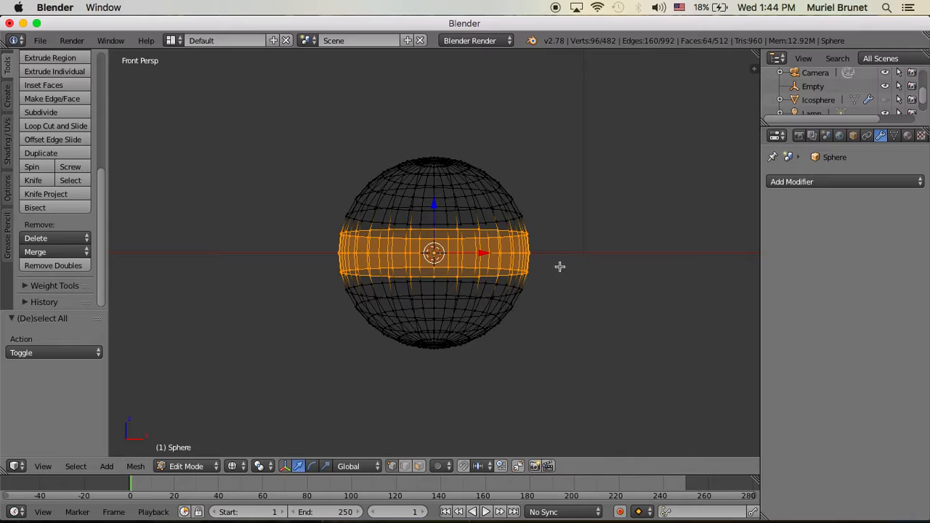
# - Unhide the Icosphere and, from the top view, scale the selected equator band outward by about 2.24 to surround the domes
pyautogui.press('KP_7')
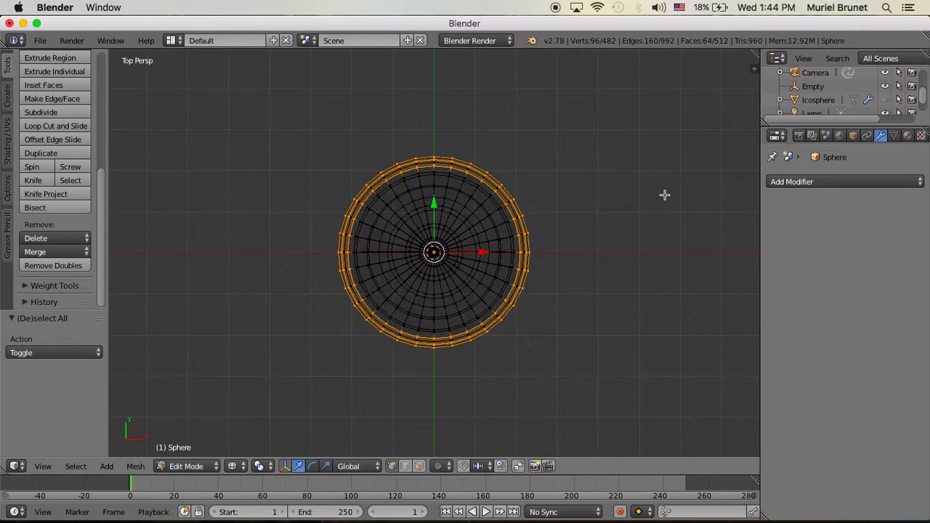
pyautogui.click(885, 101)
pyautogui.scroll(-2, 647, 187)
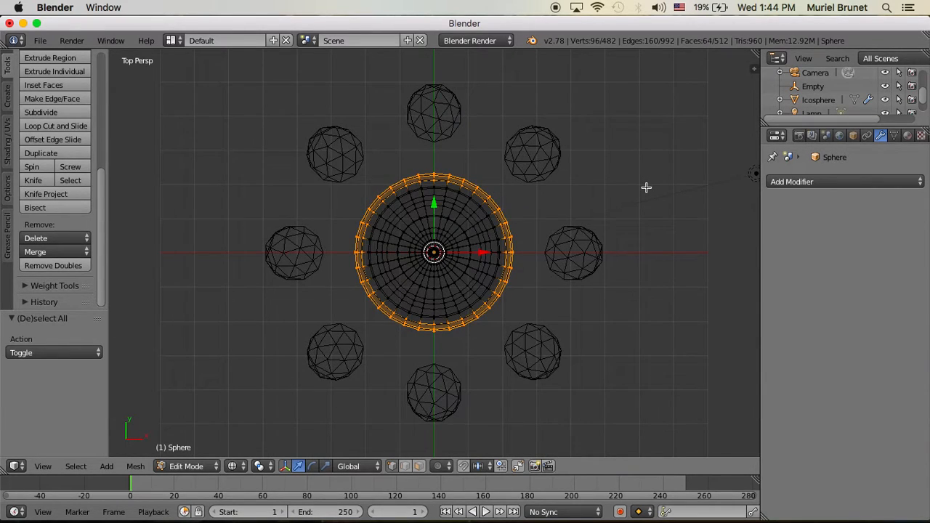
pyautogui.press('s')
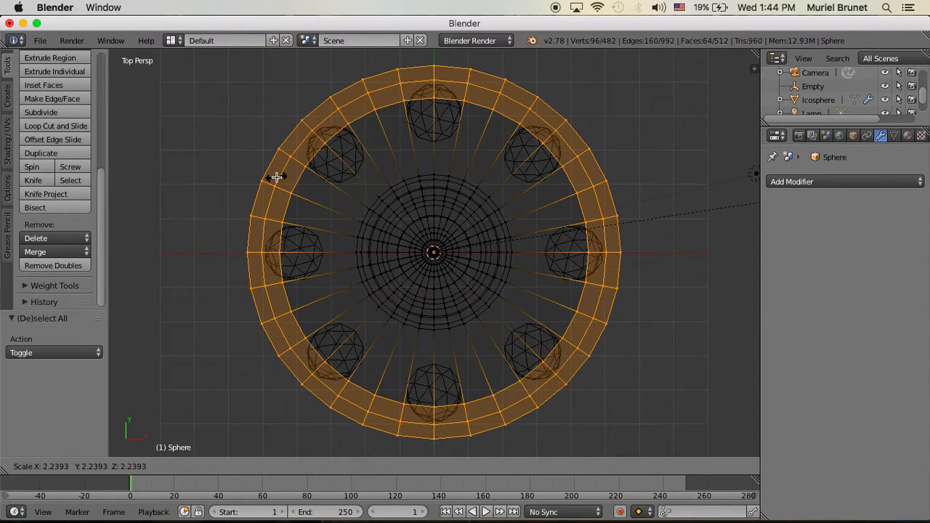
pyautogui.click(276, 177)
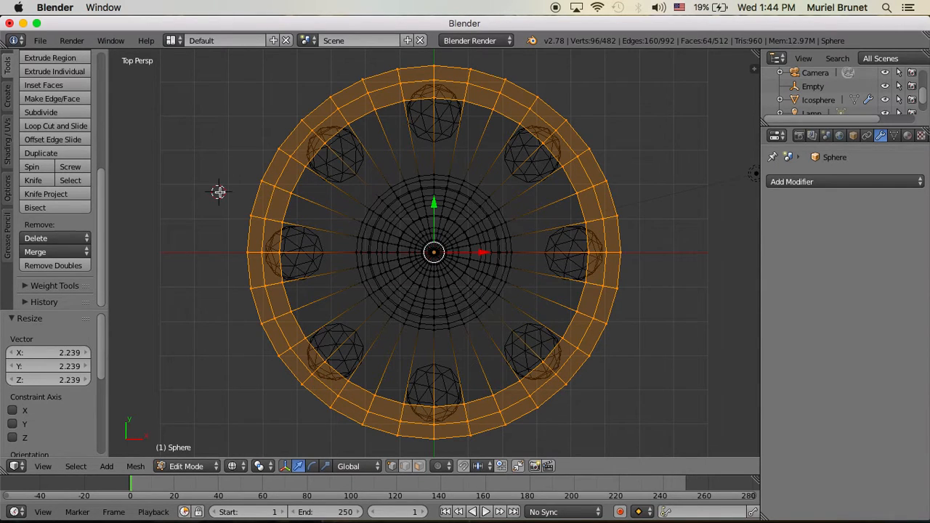
# - Select the whole UV sphere mesh and, from the front view, lower it about 0.94 along Z beneath the domes
pyautogui.press('KP_1')
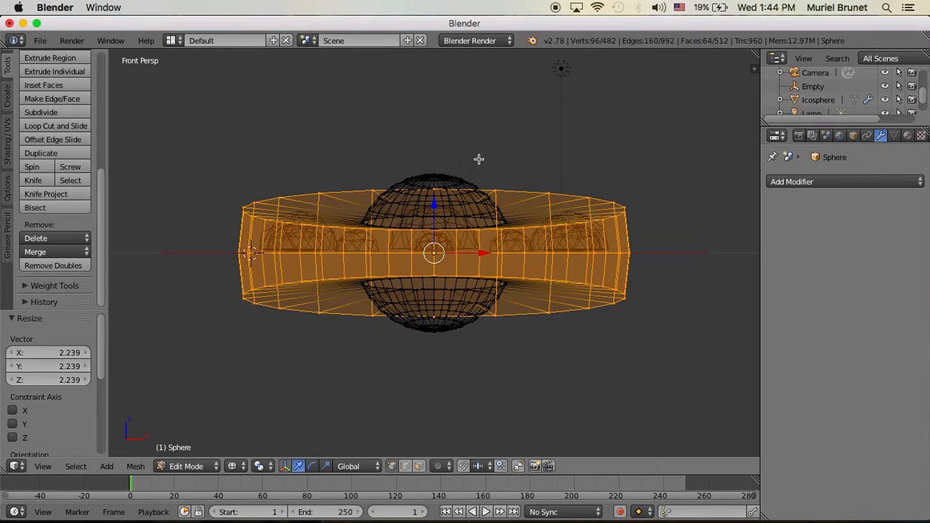
pyautogui.press('a')
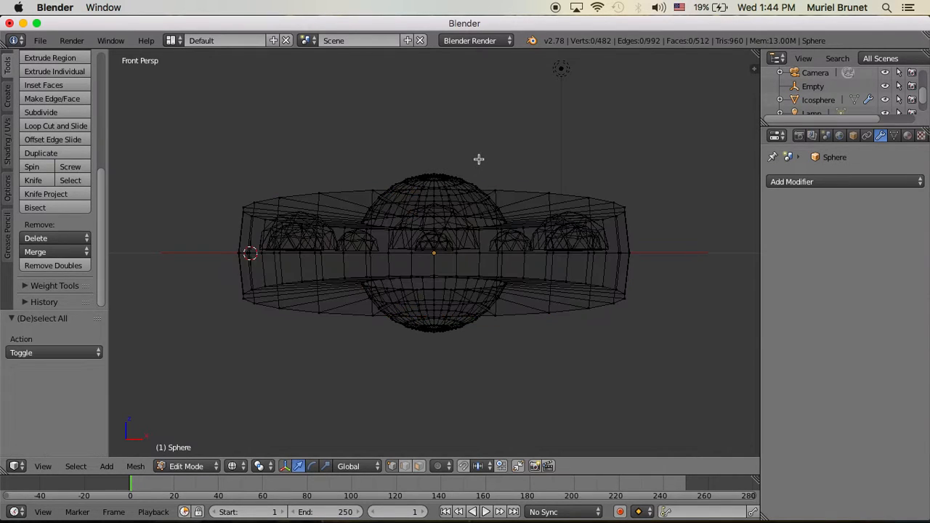
pyautogui.press('a')
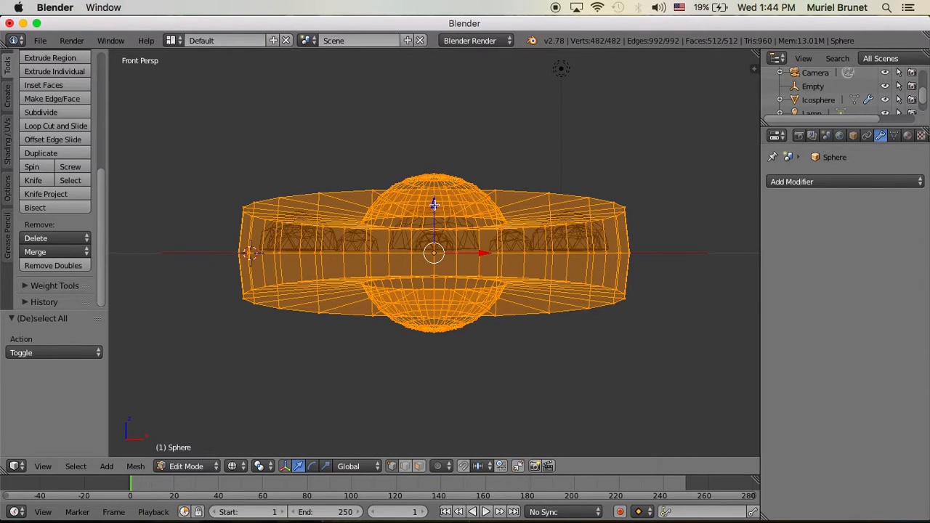
pyautogui.moveTo(434, 206); pyautogui.dragTo(434, 238)
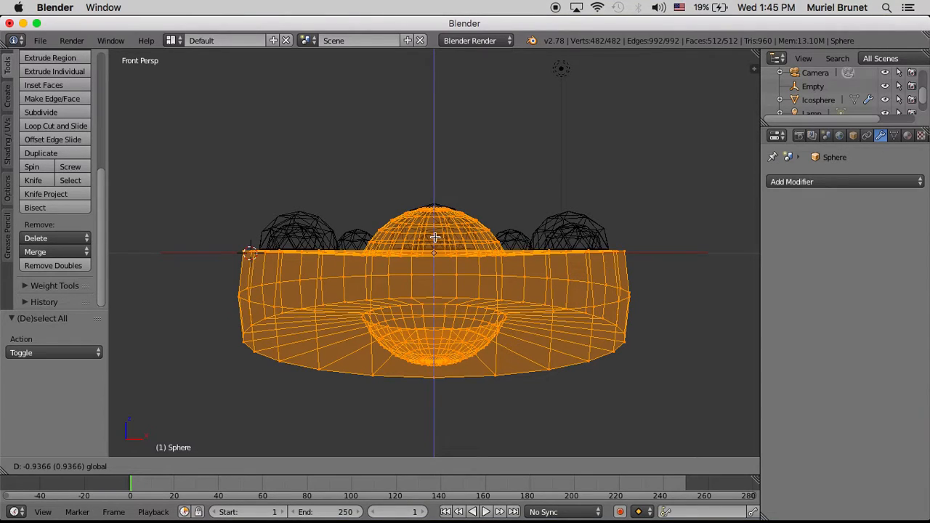
pyautogui.click(434, 237)
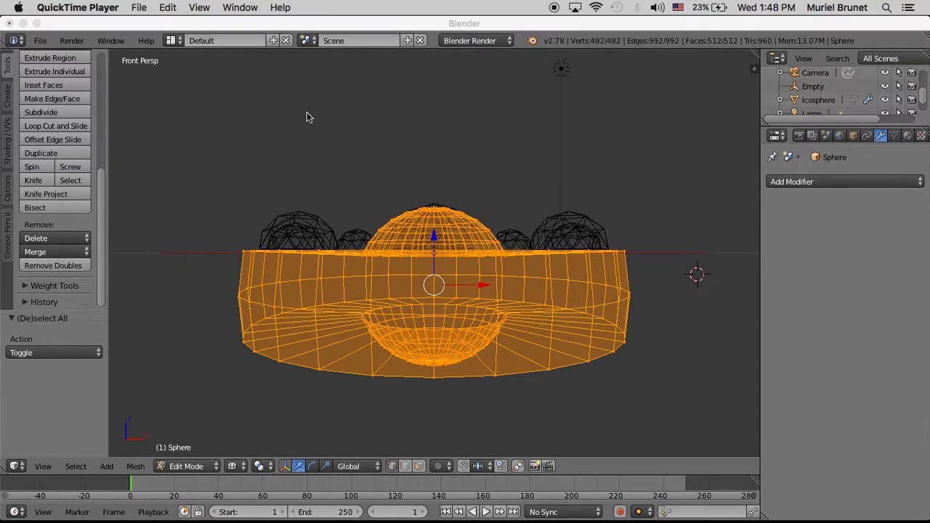
pyautogui.click(306, 112)
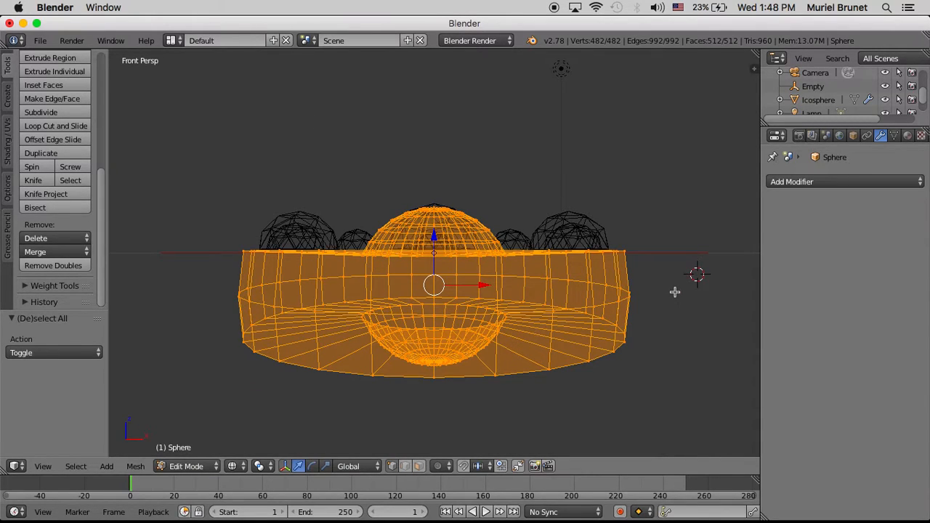
# - Box-select the mesh's lower half including the middle rim ring and raise it about 0.6 along Z
pyautogui.press('a')
pyautogui.press('b')
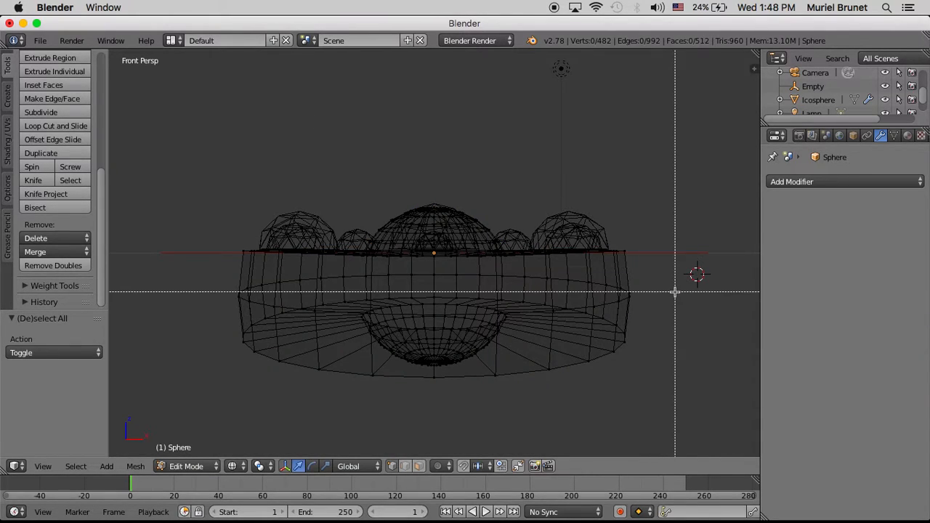
pyautogui.moveTo(159, 268); pyautogui.dragTo(678, 386)
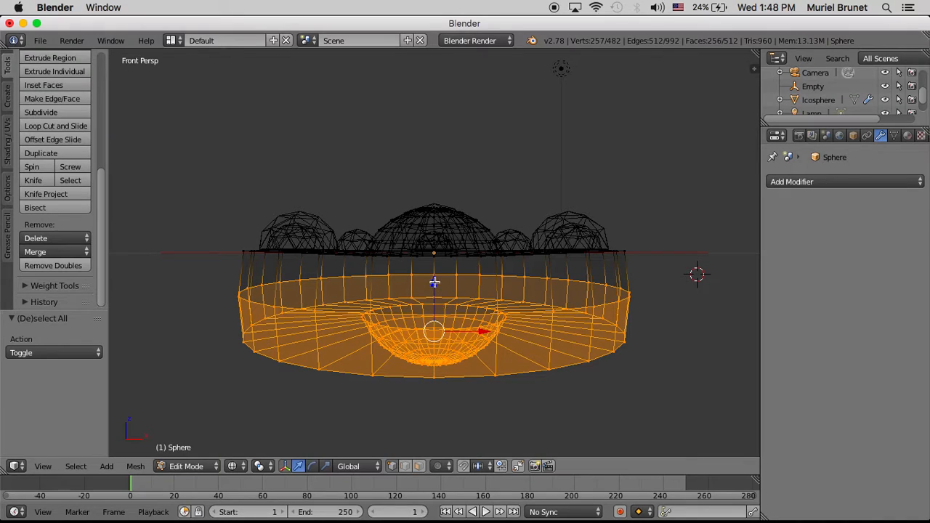
pyautogui.moveTo(434, 284); pyautogui.dragTo(434, 264)
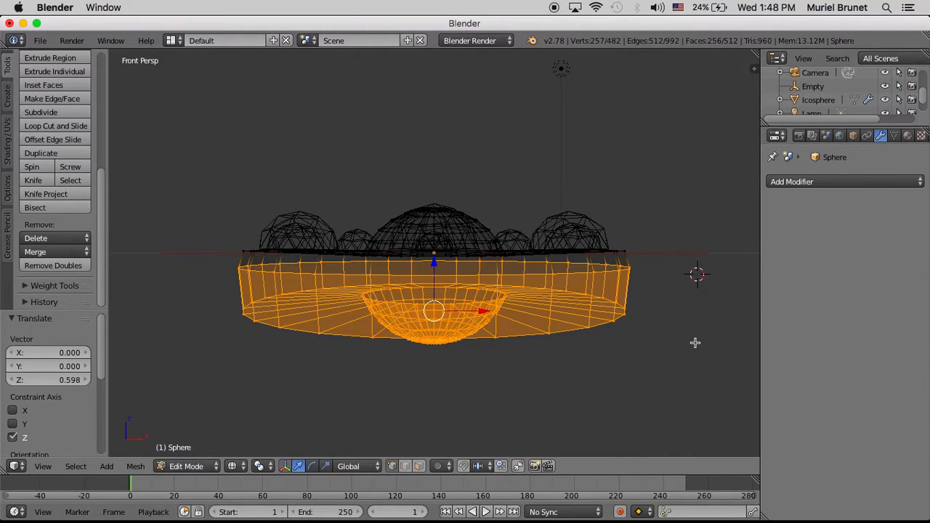
# - Box-select only the middle ring of rim vertices and, from the top view, scale it outward by about 1.12
pyautogui.press('a')
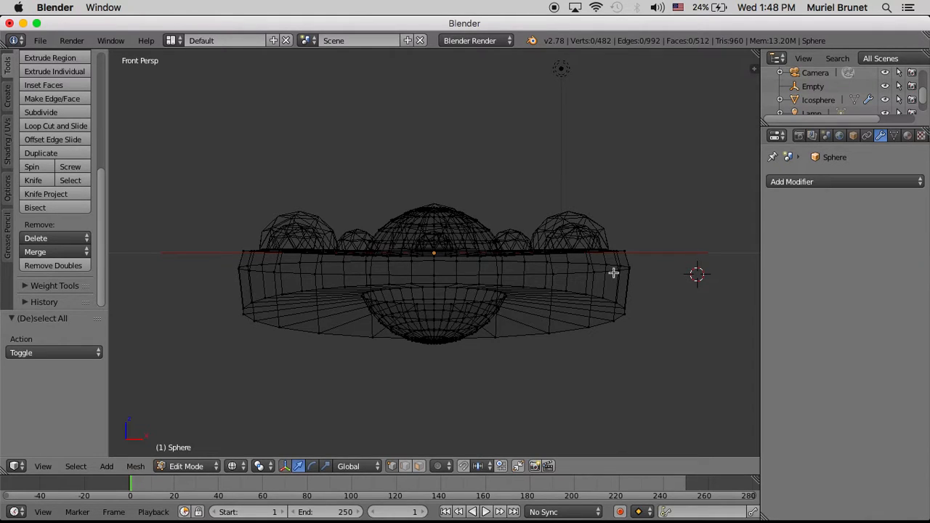
pyautogui.press('b')
pyautogui.moveTo(219, 257); pyautogui.dragTo(637, 279)
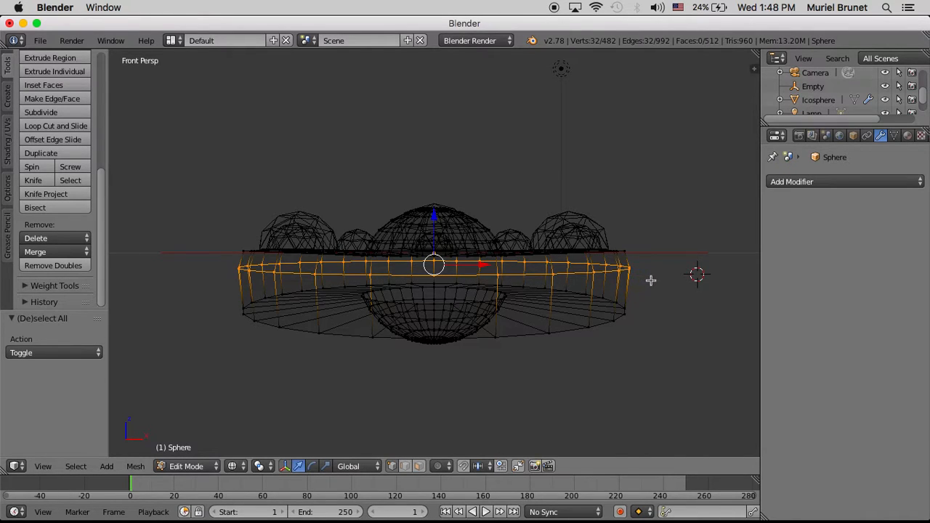
pyautogui.moveTo(647, 276); pyautogui.dragTo(649, 344, button='middle')
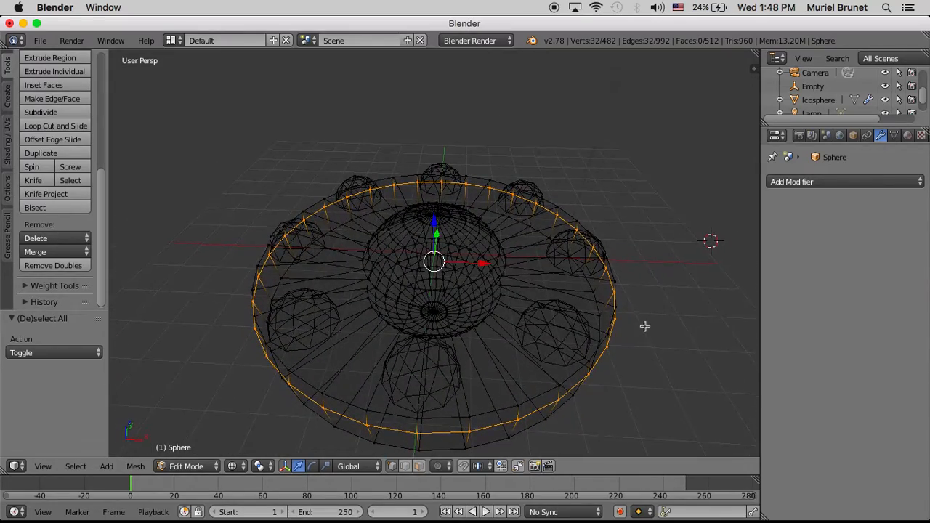
pyautogui.press('KP_7')
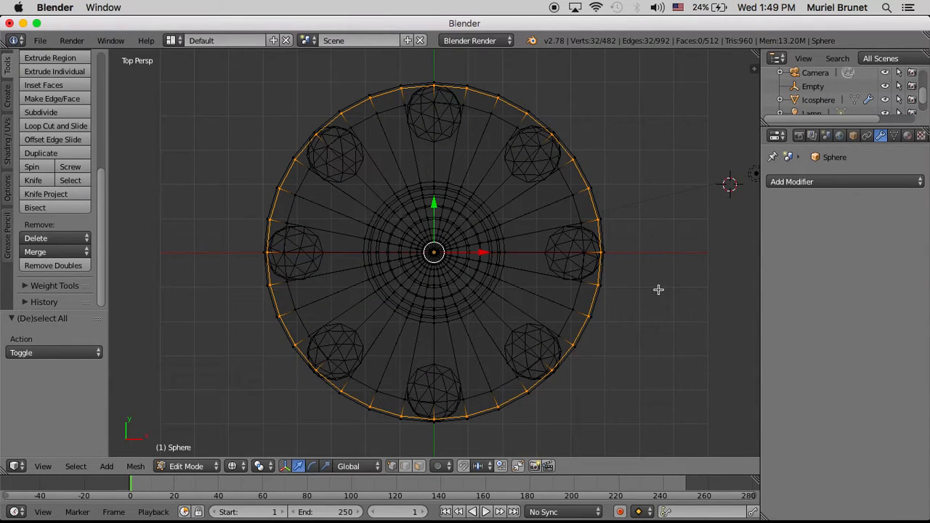
pyautogui.press('s')
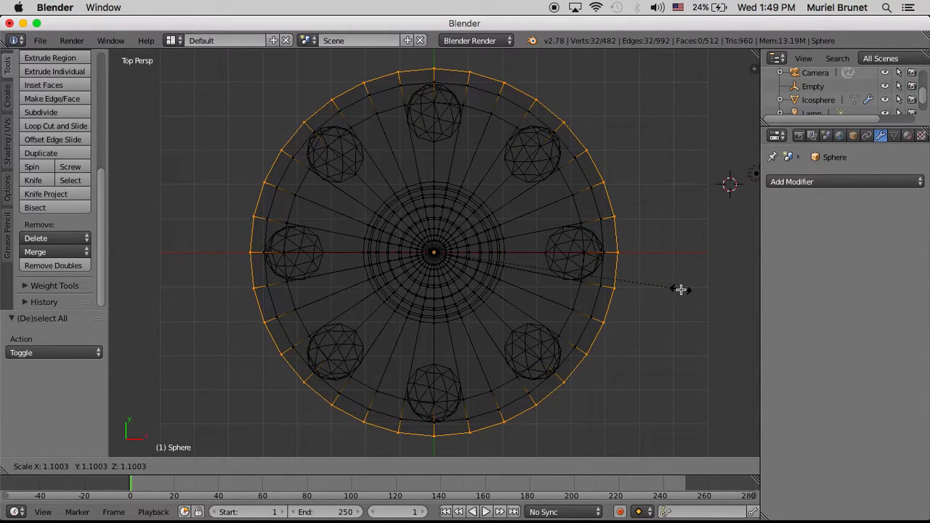
pyautogui.click(685, 289)
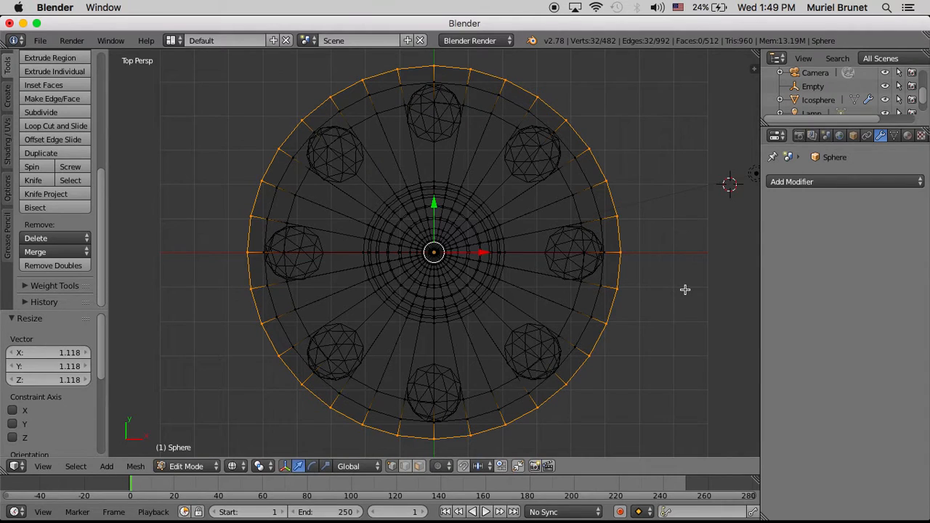
# - Deselect the rim ring and show the mesh from the front in Edit Mode with solid shading
pyautogui.press('KP_1')
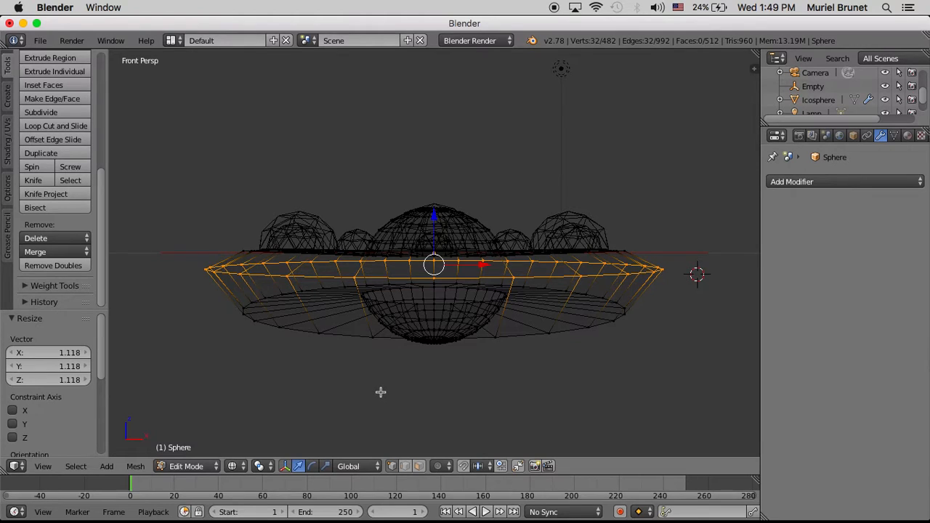
pyautogui.press('a')
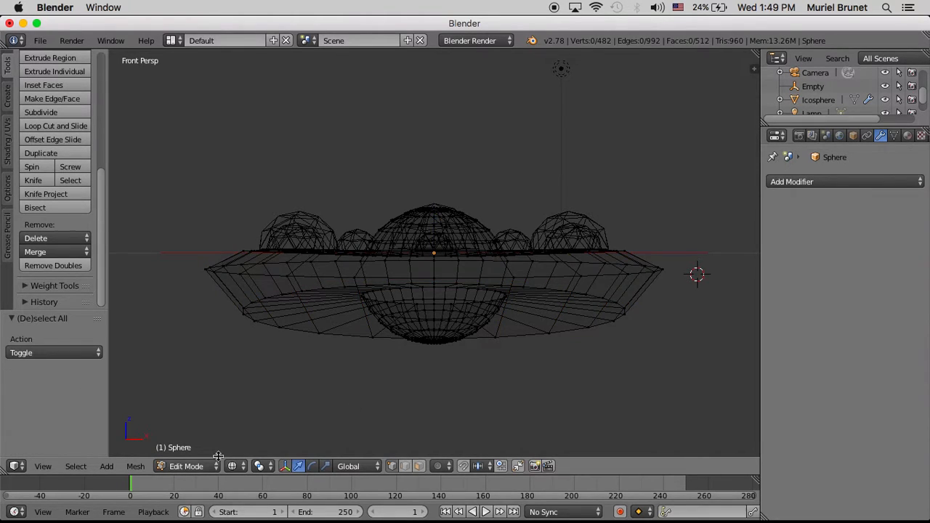
pyautogui.click(203, 471)
pyautogui.click(199, 450)
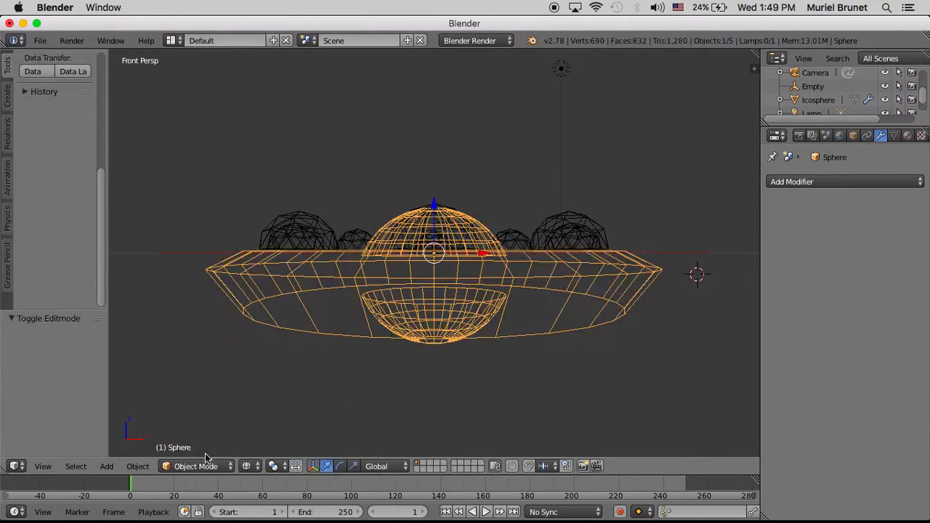
pyautogui.click(218, 468)
pyautogui.click(211, 436)
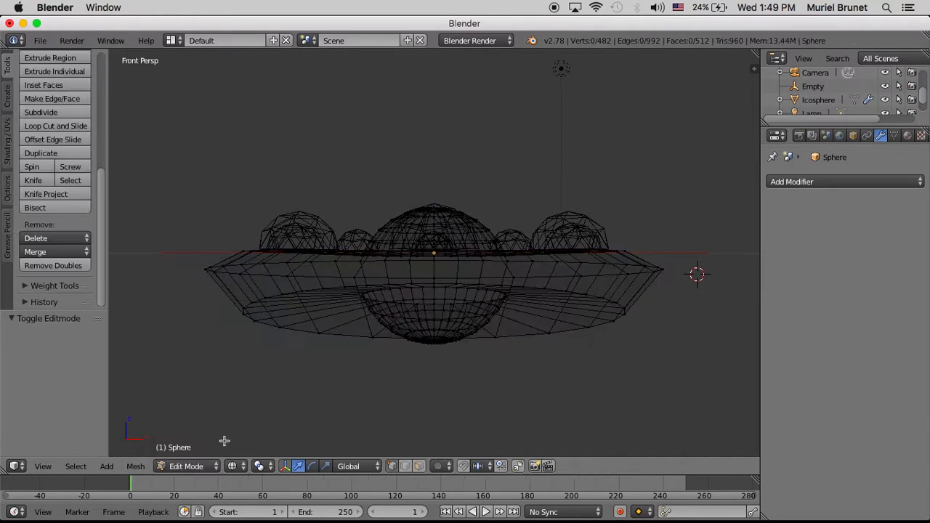
pyautogui.click(244, 469)
pyautogui.click(251, 419)
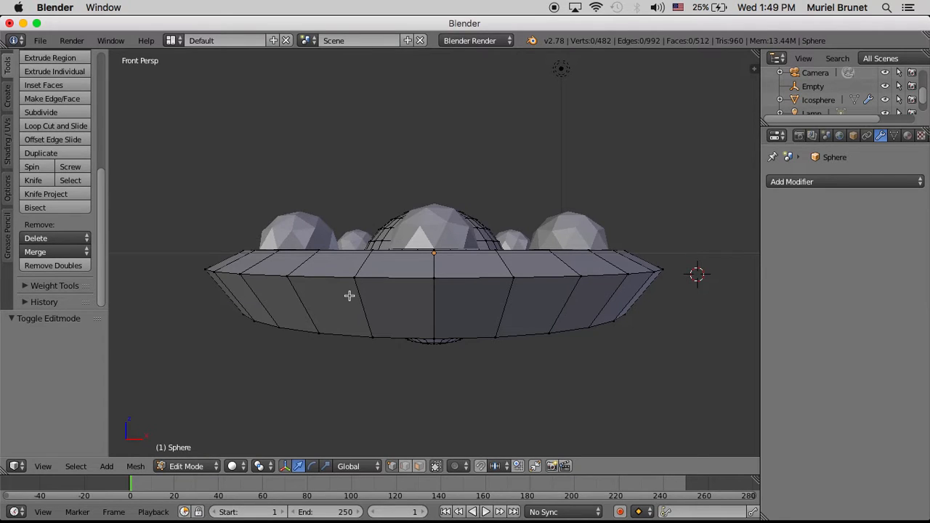
# - Add one loop cut around the middle of the saucer's lower side band
pyautogui.hotkey('ctrl', 'r')
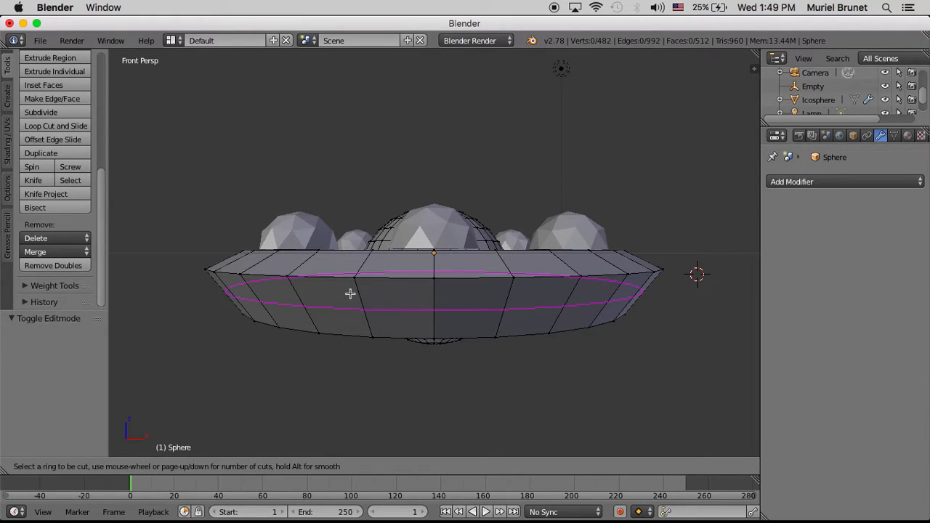
pyautogui.click(350, 293)
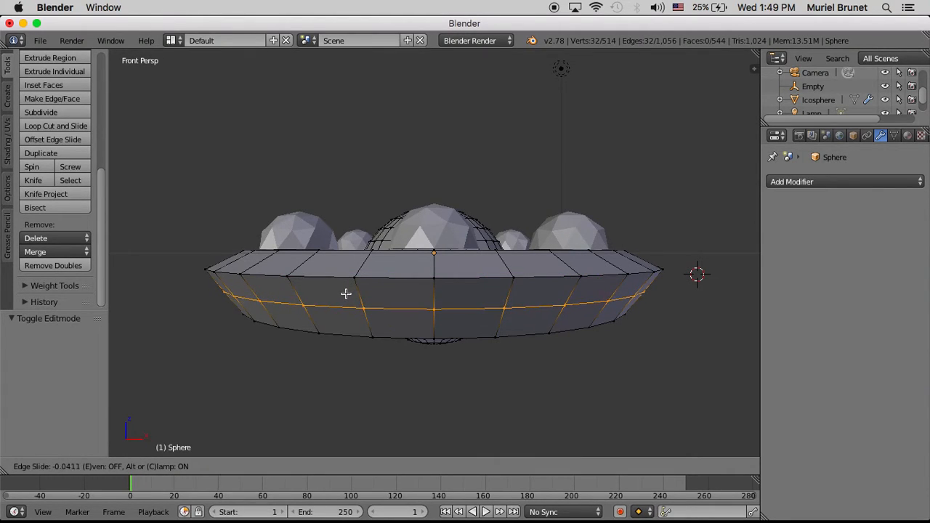
pyautogui.click(345, 293)
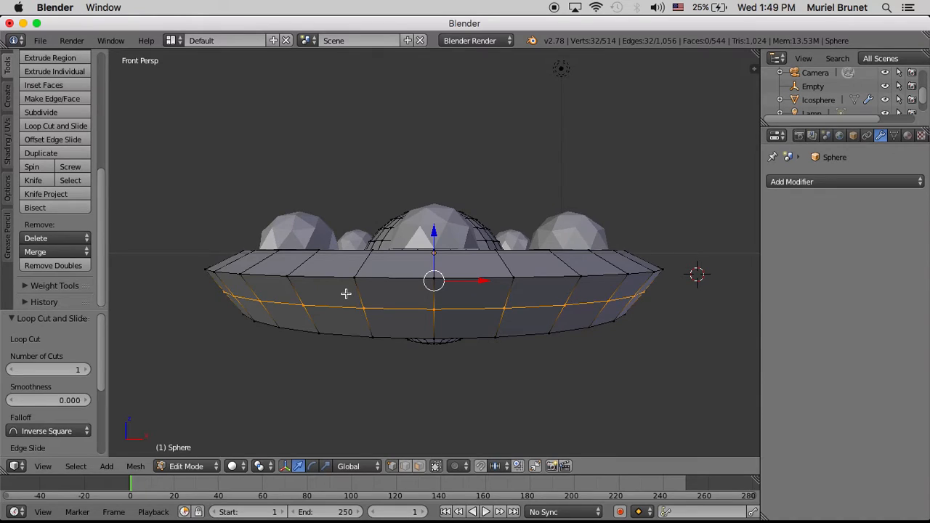
# - Scale the new edge loop outward by about 1.08 and raise it about 0.24 along Z to round the rim
pyautogui.press('s')
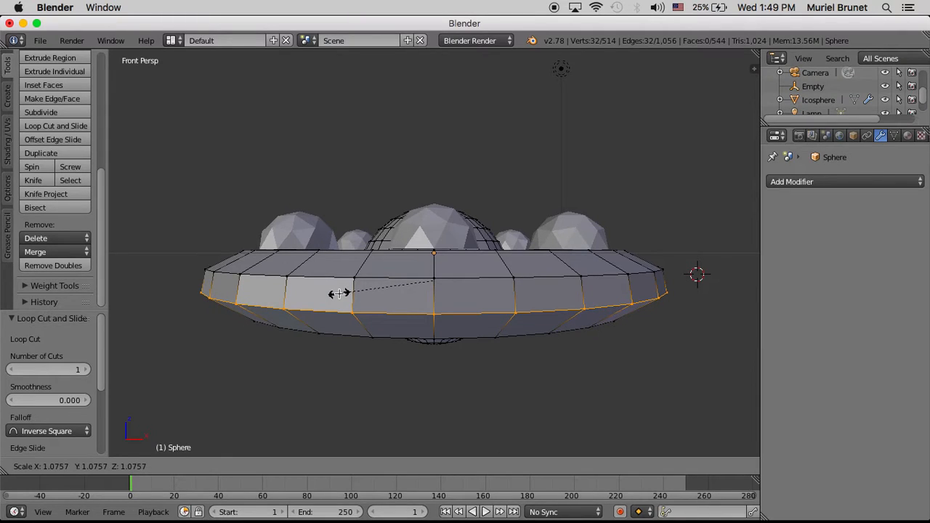
pyautogui.click(339, 293)
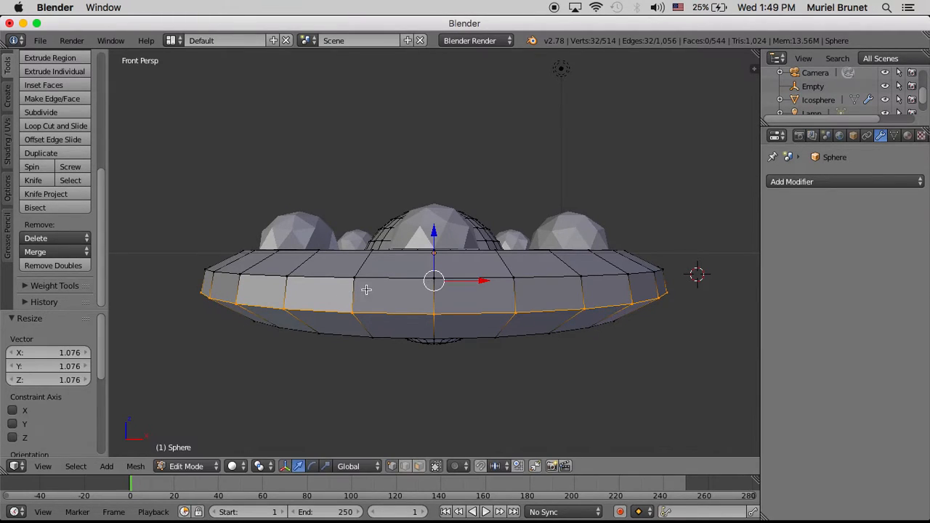
pyautogui.moveTo(434, 231); pyautogui.dragTo(433, 224)
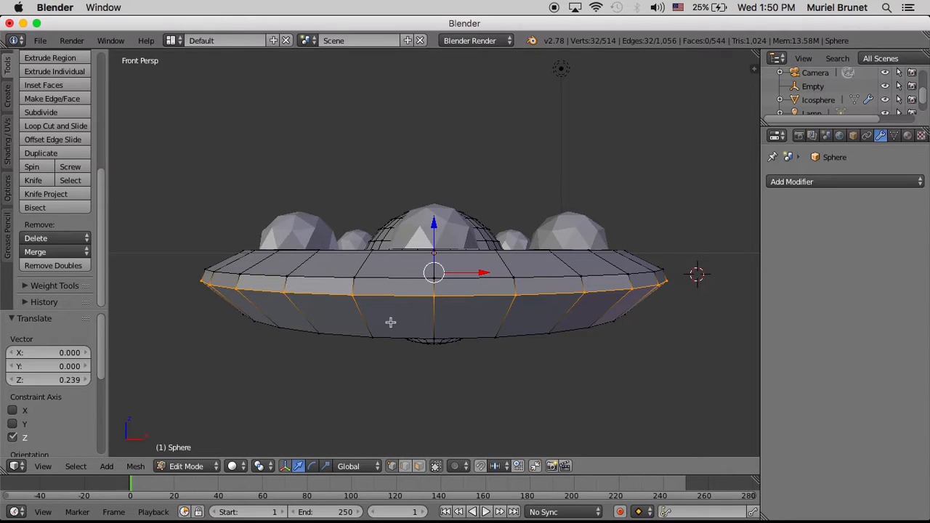
pyautogui.press('a')
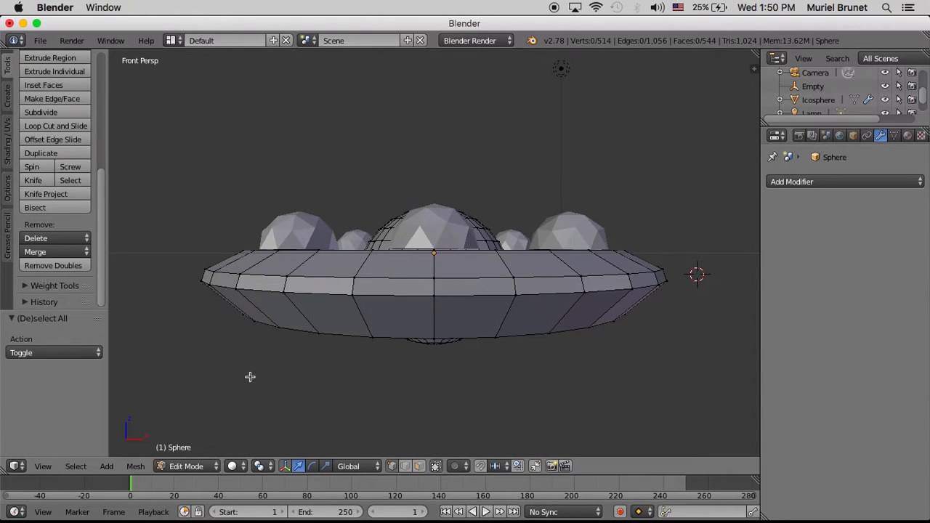
# - Add a second loop cut around the lowest side band and scale it outward by about 1.04
pyautogui.hotkey('ctrl', 'r')
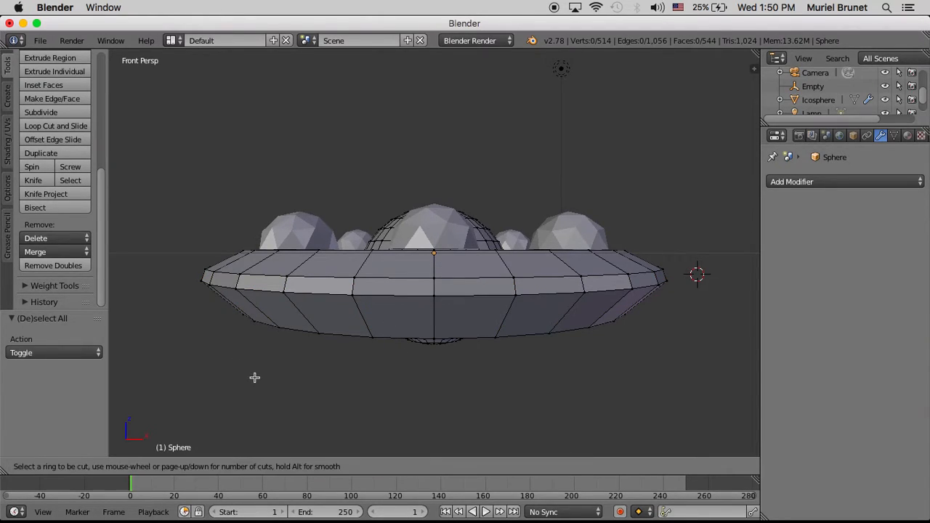
pyautogui.click(261, 305)
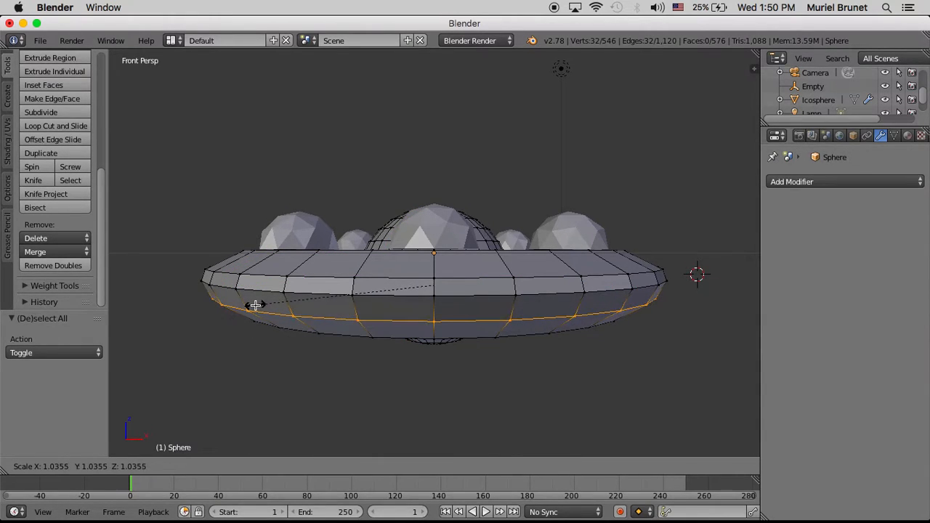
pyautogui.click(255, 305)
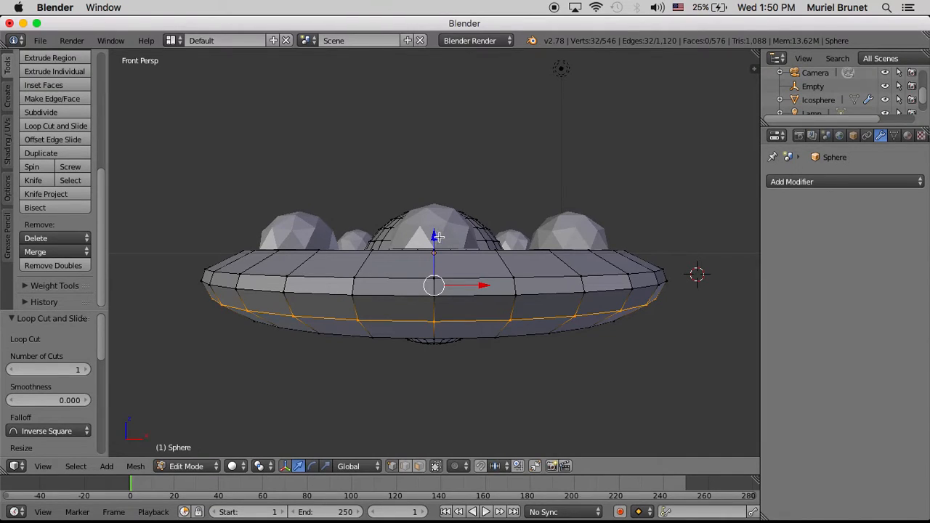
# - Raise the second edge loop about 0.14 along Z and scale it outward by about 1.03
pyautogui.moveTo(434, 236); pyautogui.dragTo(433, 234)
pyautogui.press('s')
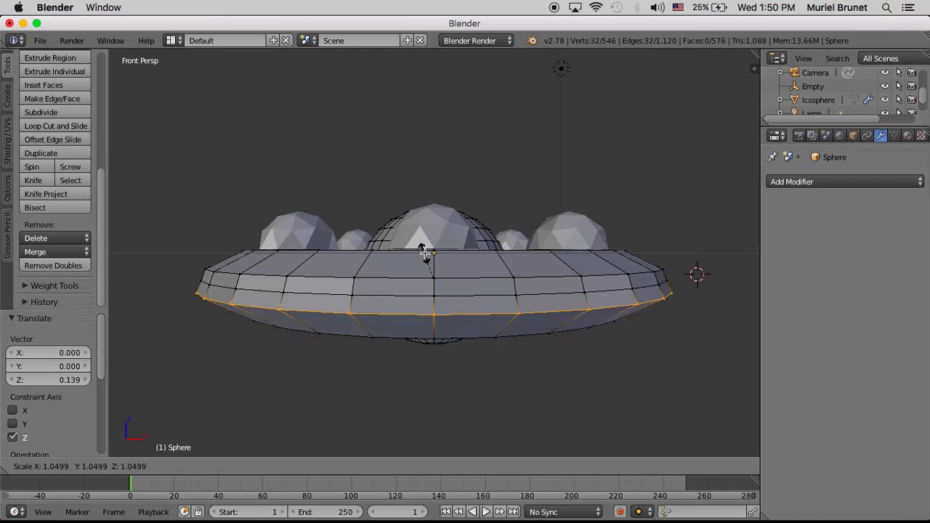
pyautogui.click(425, 252)
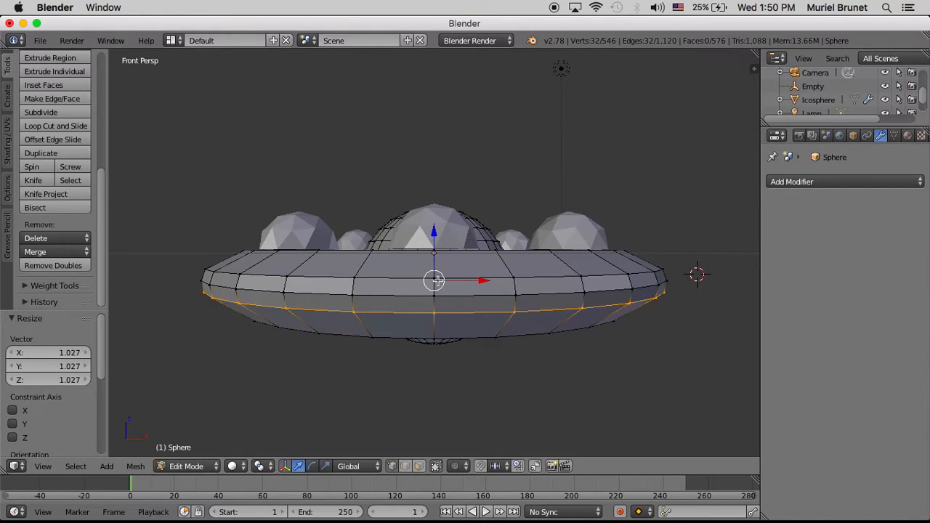
# - Check the saucer's underside from below and switch the viewport to wireframe shading
pyautogui.moveTo(452, 389); pyautogui.dragTo(465, 371, button='middle')
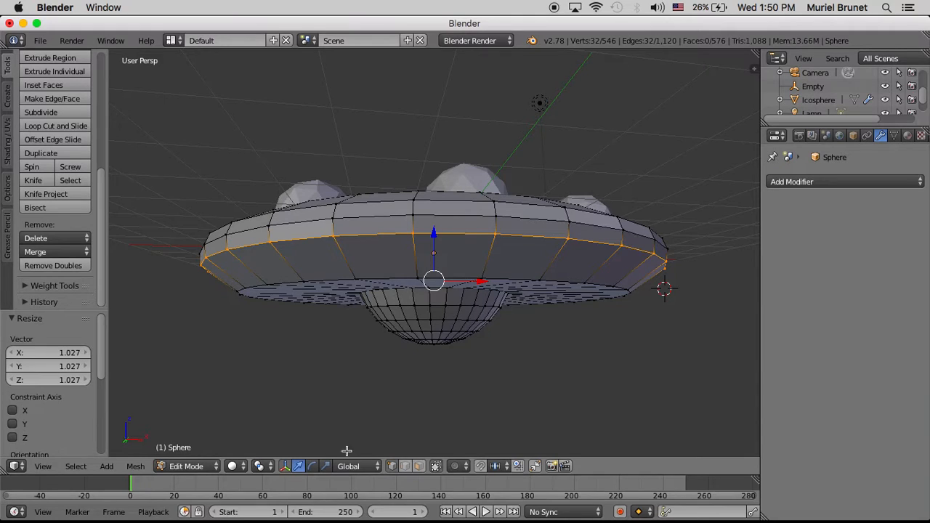
pyautogui.click(233, 466)
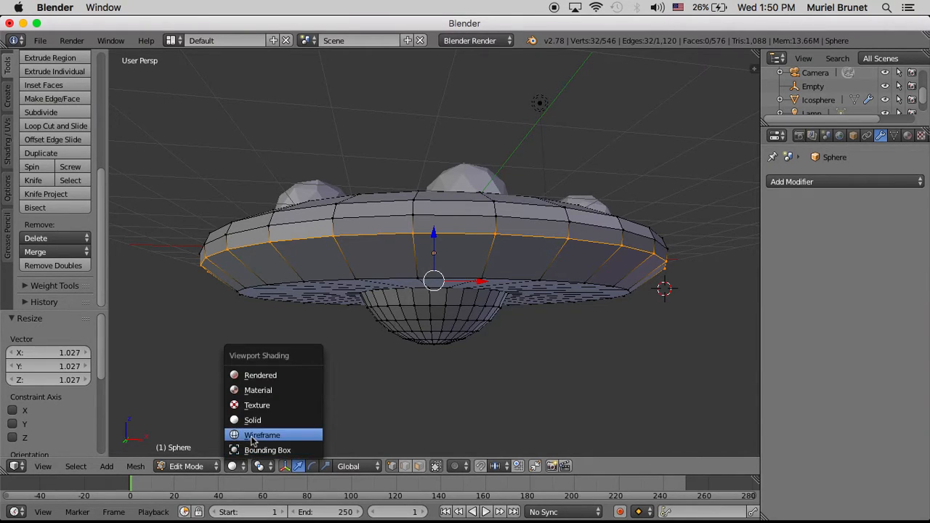
pyautogui.click(250, 433)
pyautogui.moveTo(465, 391); pyautogui.dragTo(465, 402, button='middle')
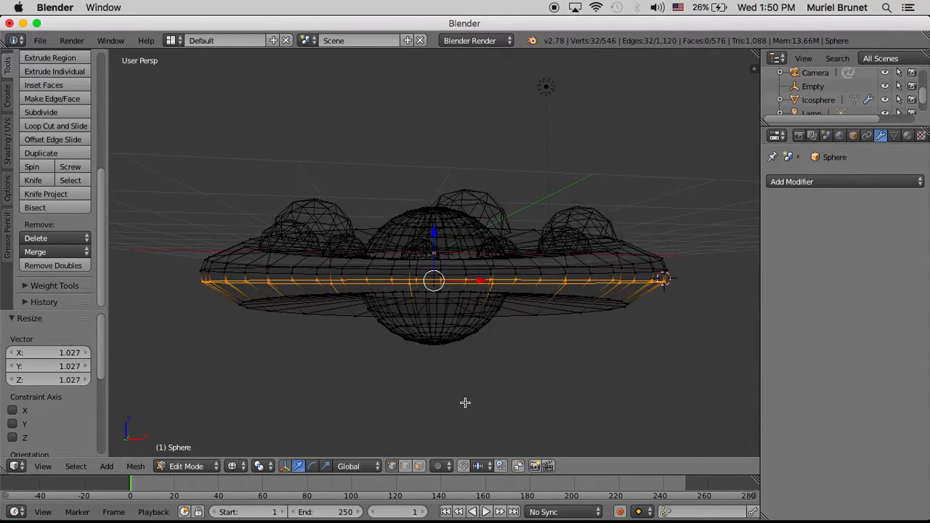
# - Select all the saucer's vertices below the rim, including the hidden ones, and raise them about 0.25 along Z
pyautogui.press('KP_1')
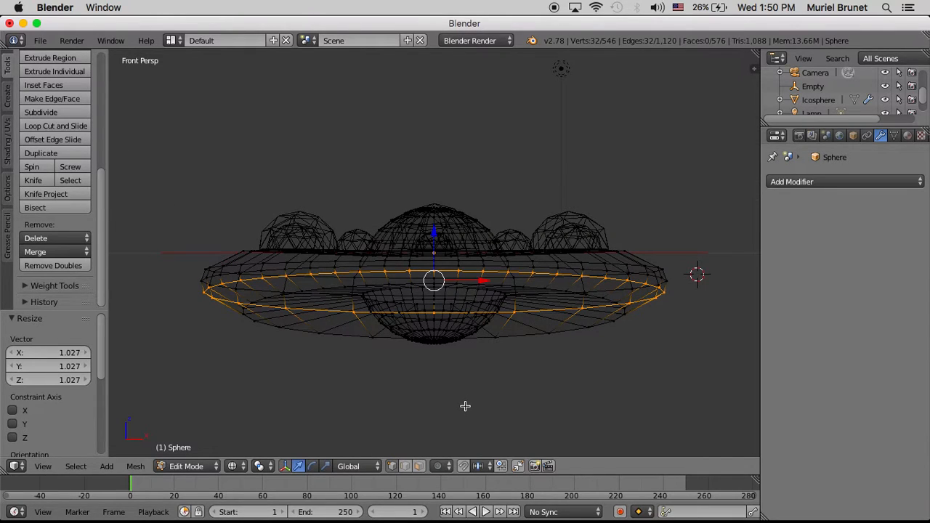
pyautogui.moveTo(462, 406); pyautogui.dragTo(462, 398, button='middle')
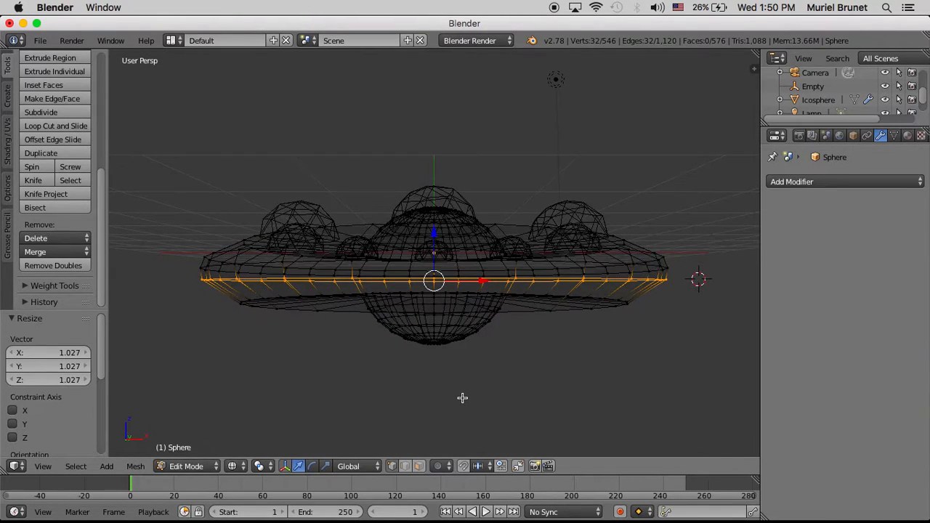
pyautogui.press('a')
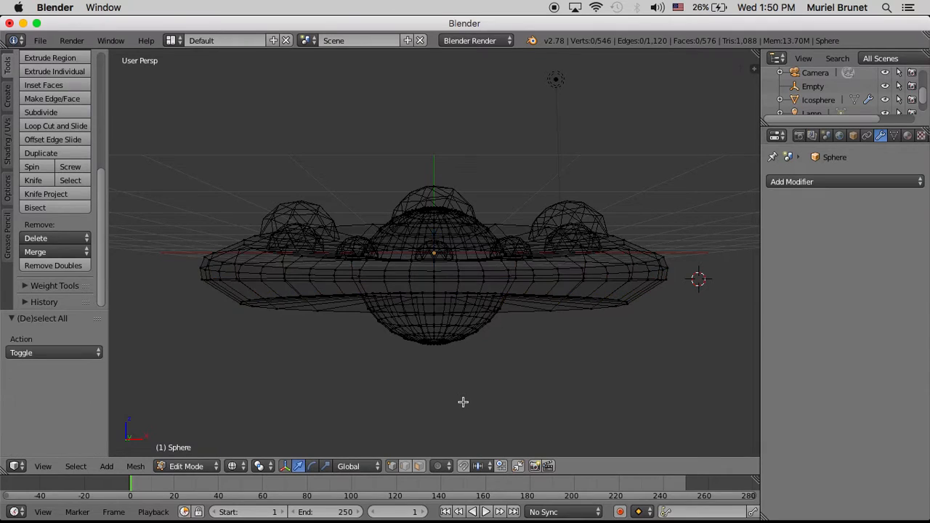
pyautogui.press('b')
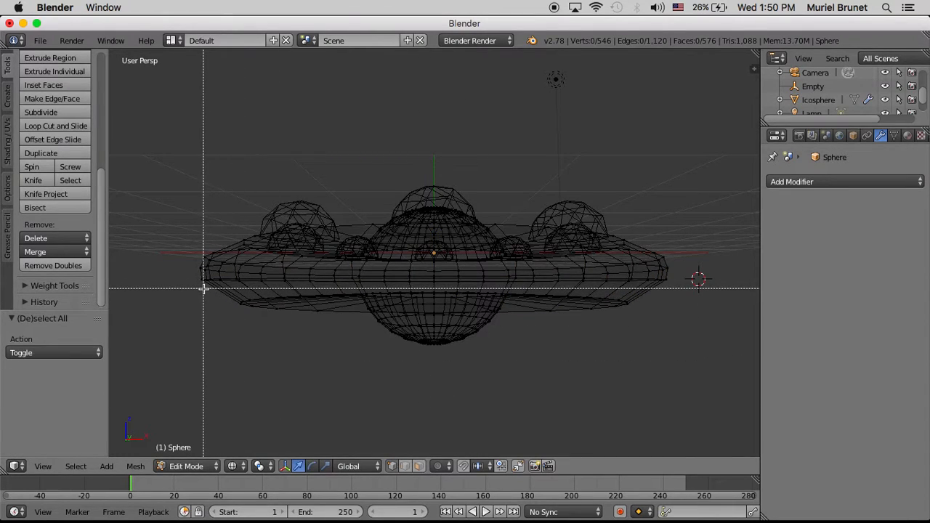
pyautogui.moveTo(200, 288); pyautogui.dragTo(695, 368)
pyautogui.moveTo(433, 273); pyautogui.dragTo(433, 265)
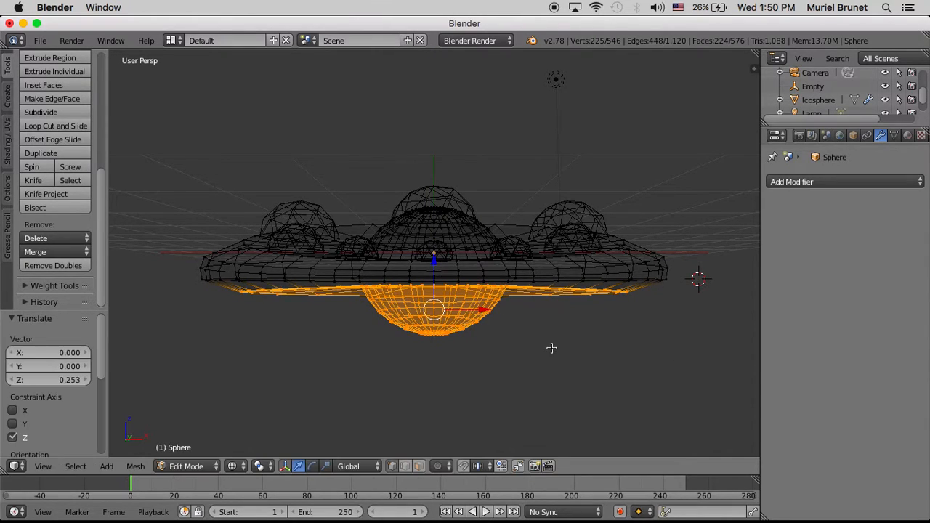
# - Return the viewport to solid shading, deselect the mesh and check the flattened underside
pyautogui.click(232, 466)
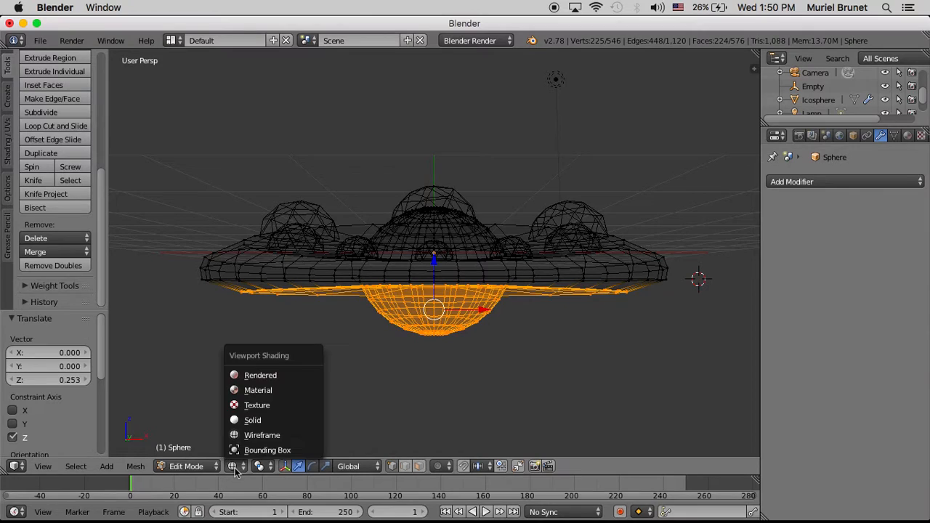
pyautogui.click(251, 421)
pyautogui.press('a')
pyautogui.moveTo(580, 366); pyautogui.dragTo(509, 339, button='middle')
pyautogui.moveTo(606, 304); pyautogui.dragTo(536, 330, button='middle')
pyautogui.scroll(3, 502, 323)
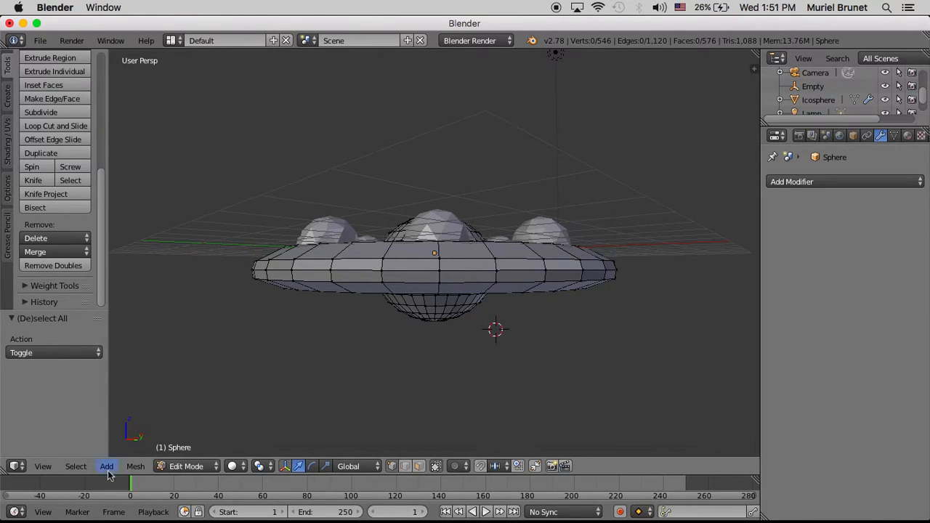
# - Select the central dome on the saucer's underside, scale it by about 1.006 and lower it about 0.43 along Z
pyautogui.click(46, 467)
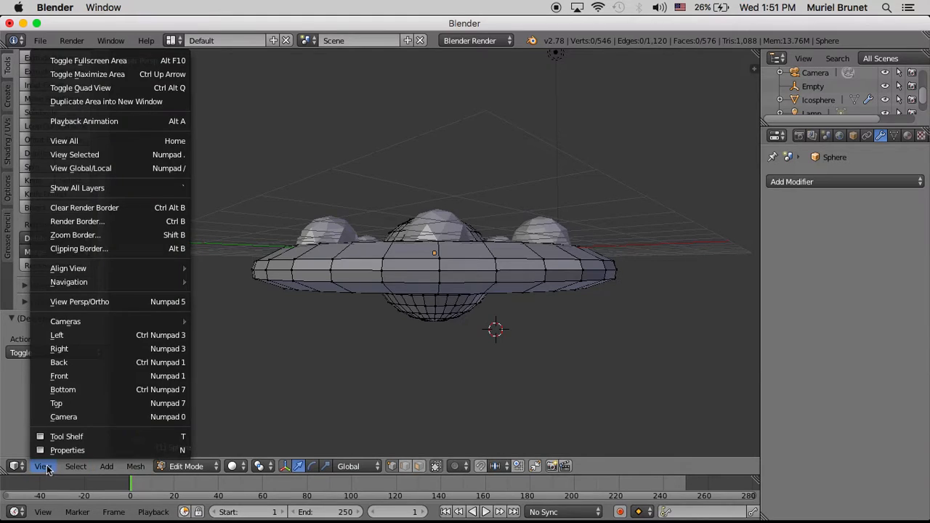
pyautogui.click(90, 390)
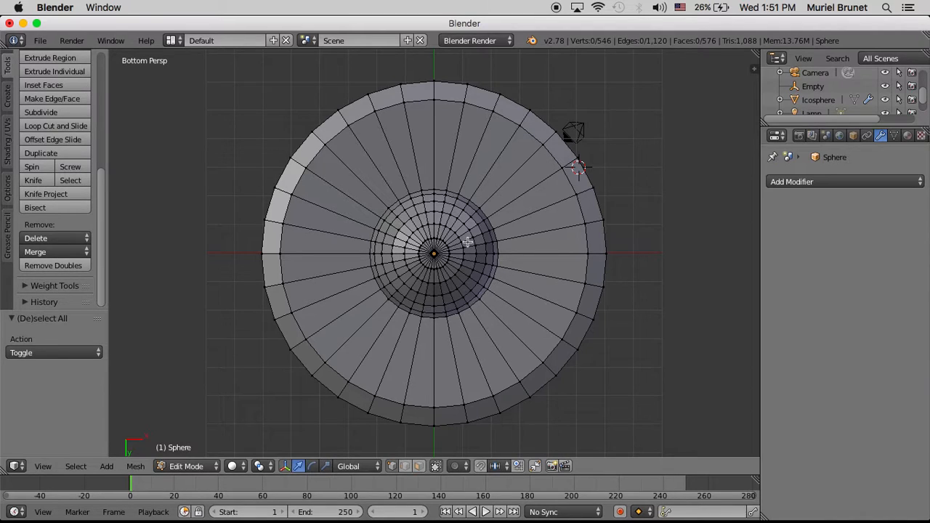
pyautogui.press('a')
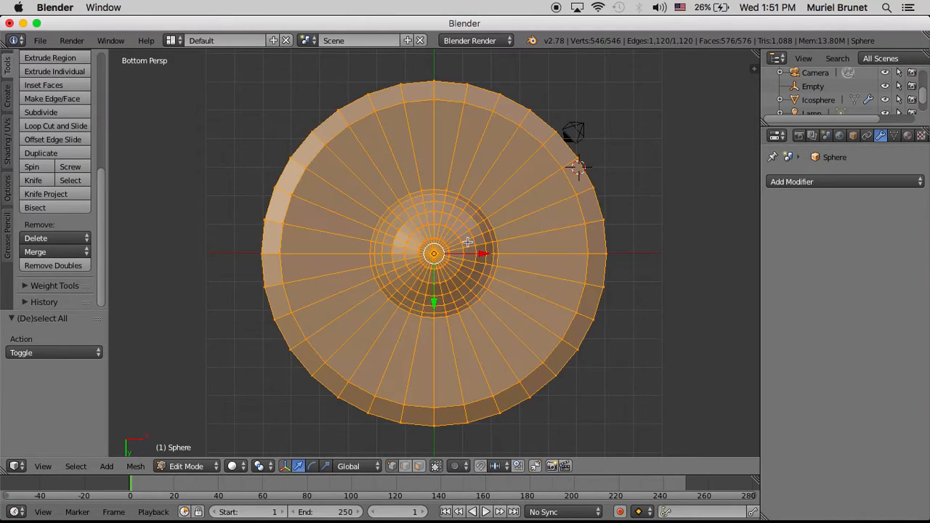
pyautogui.press('a')
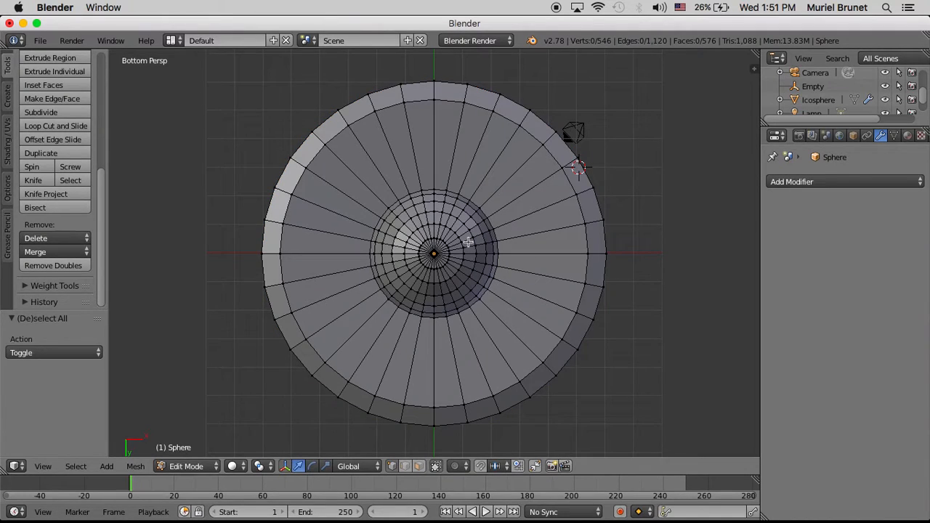
pyautogui.press('b')
pyautogui.moveTo(359, 181); pyautogui.dragTo(512, 331)
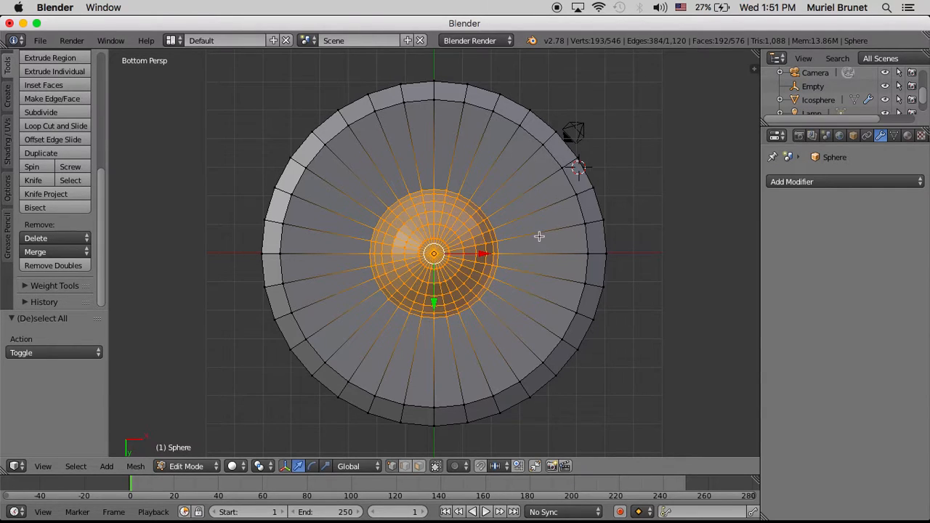
pyautogui.moveTo(535, 223); pyautogui.dragTo(494, 317, button='middle')
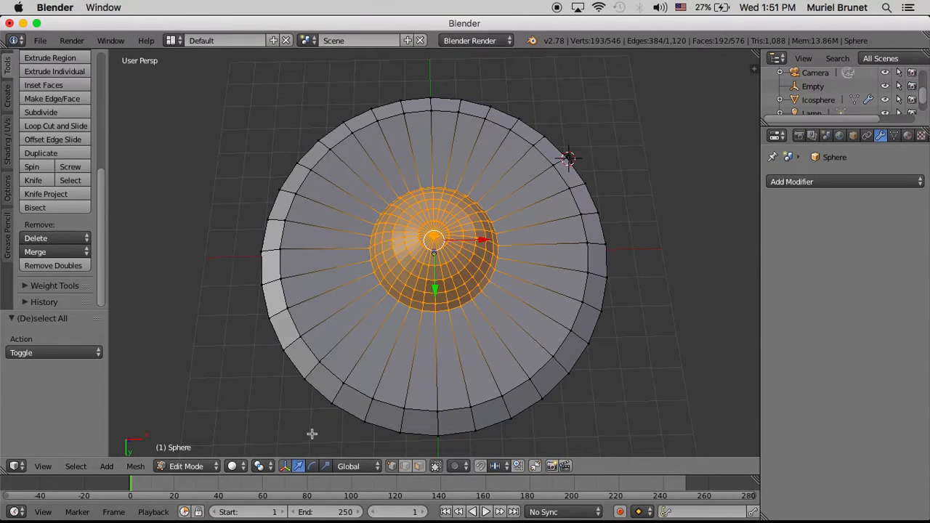
pyautogui.click(43, 466)
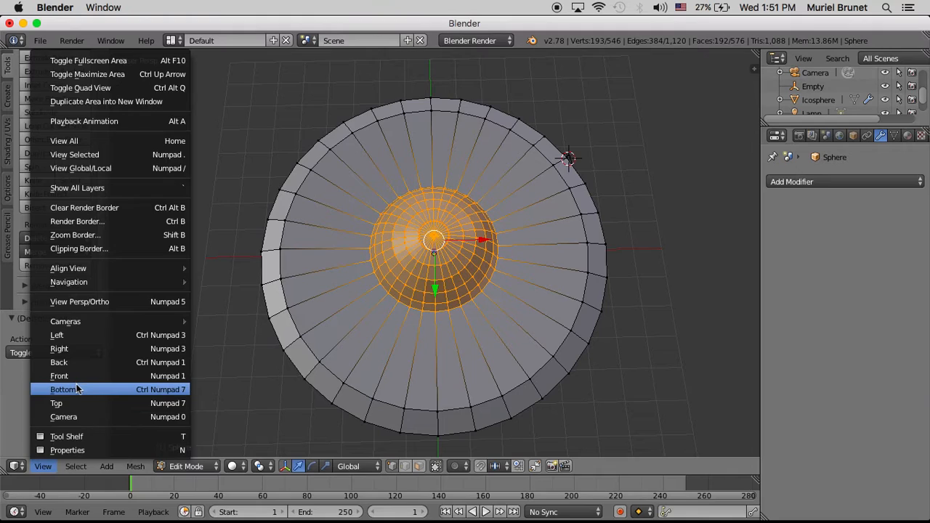
pyautogui.click(63, 389)
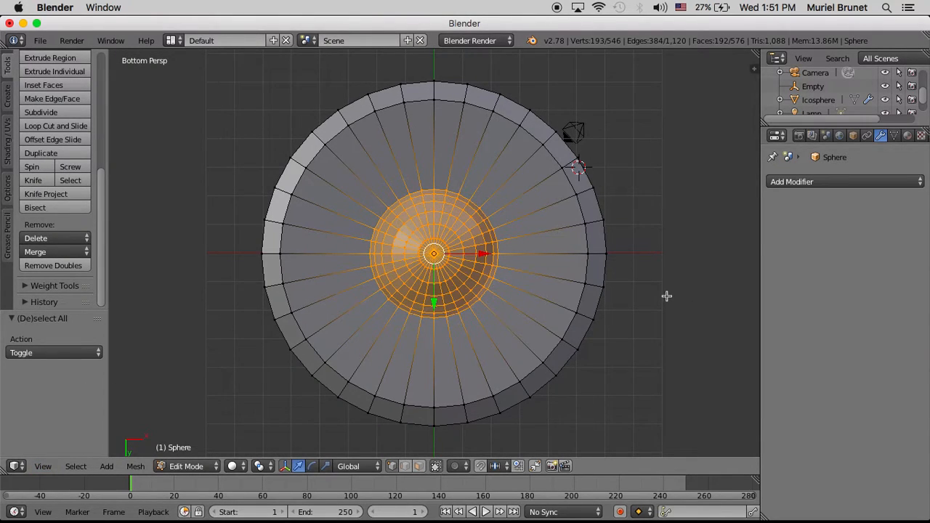
pyautogui.press('KP_1')
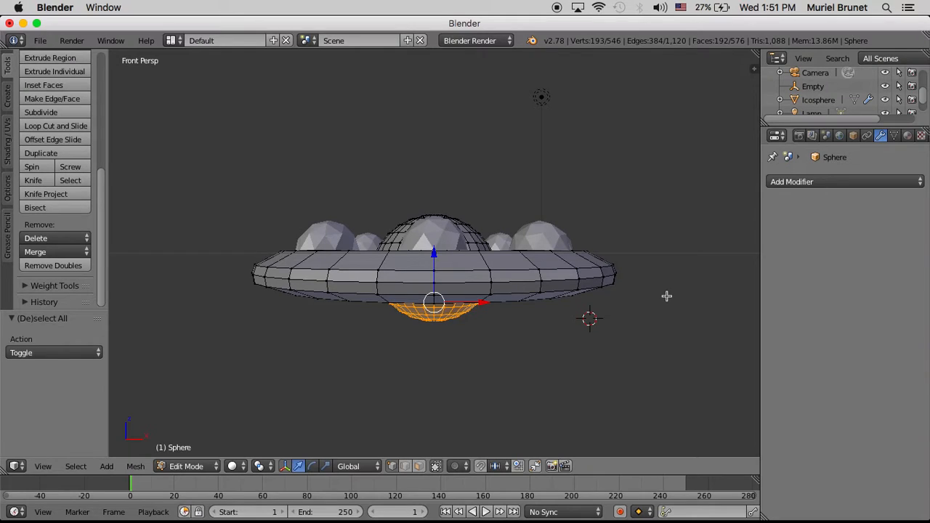
pyautogui.press('s')
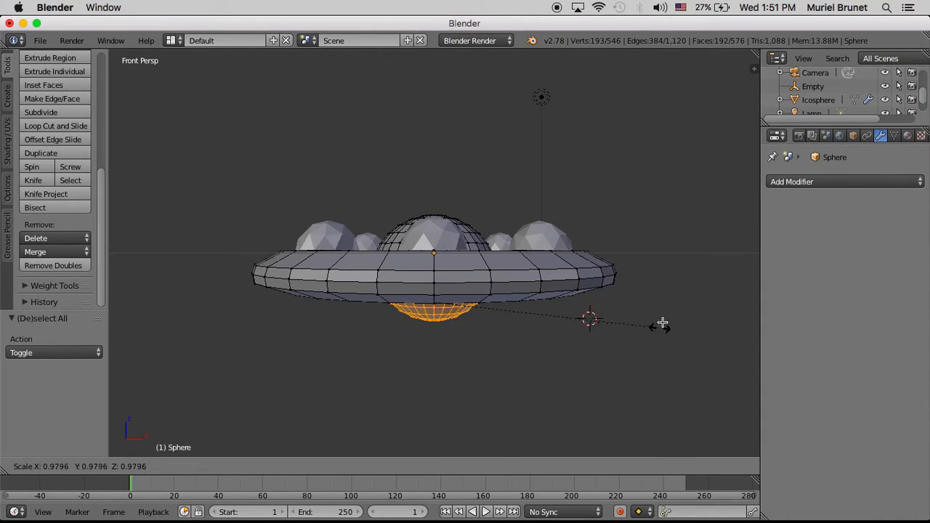
pyautogui.click(667, 313)
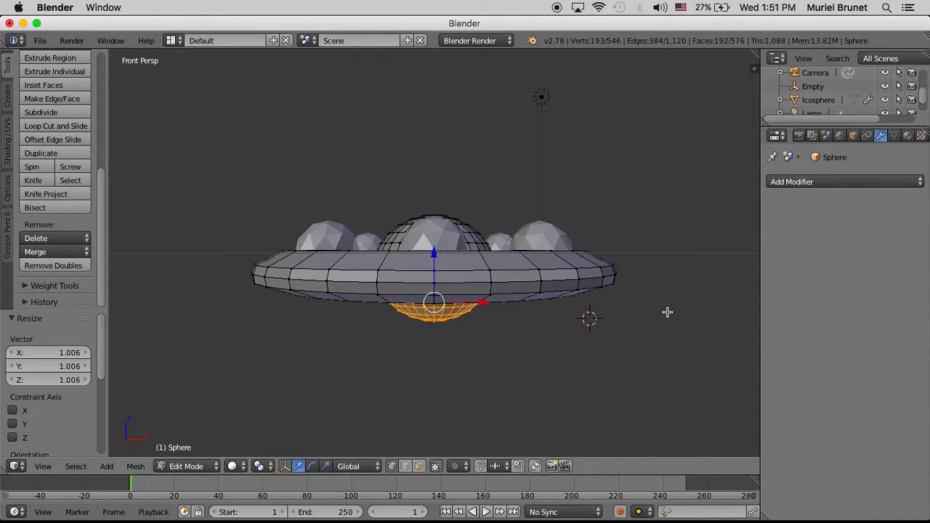
pyautogui.moveTo(433, 253); pyautogui.dragTo(444, 268)
pyautogui.moveTo(566, 364); pyautogui.dragTo(560, 347, button='middle')
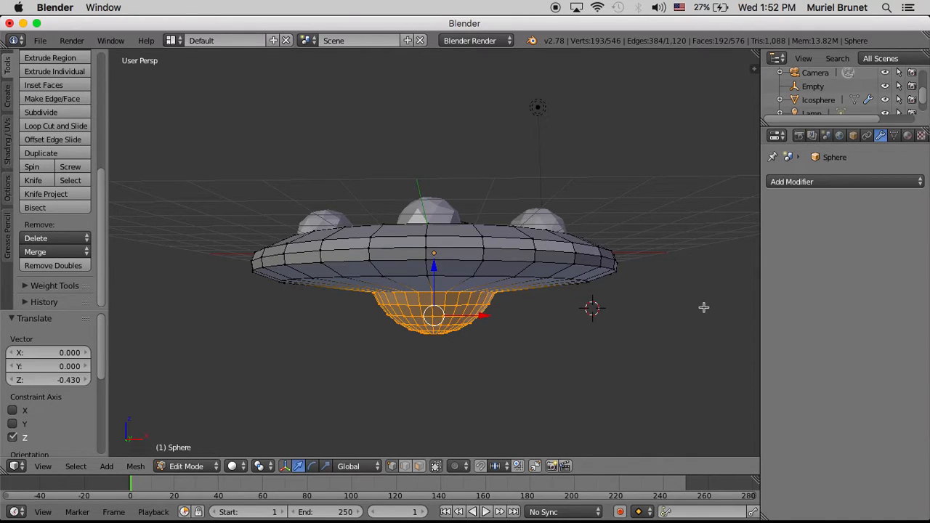
# - Select only the central dome on the saucer's upper side and raise it about 0.24 and then another 0.14 along Z
pyautogui.press('a')
pyautogui.moveTo(699, 240); pyautogui.dragTo(703, 338, button='middle')
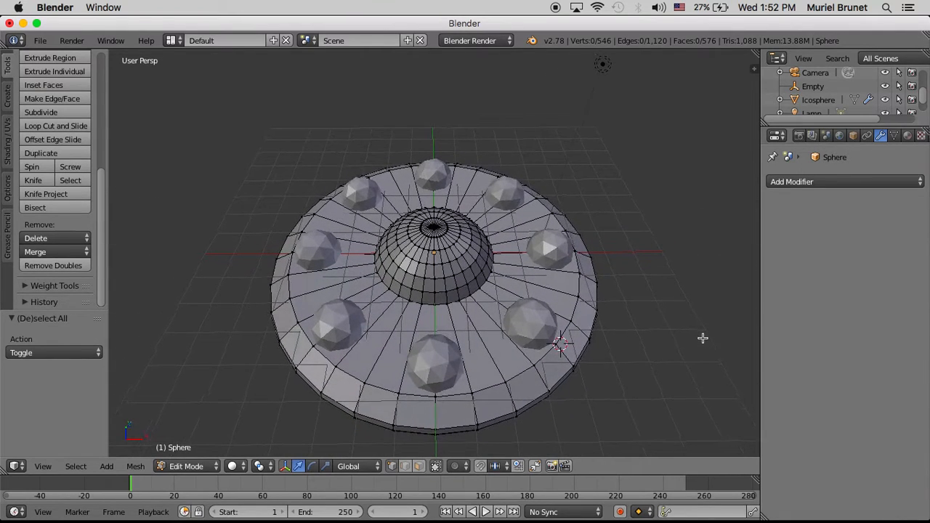
pyautogui.press('KP_7')
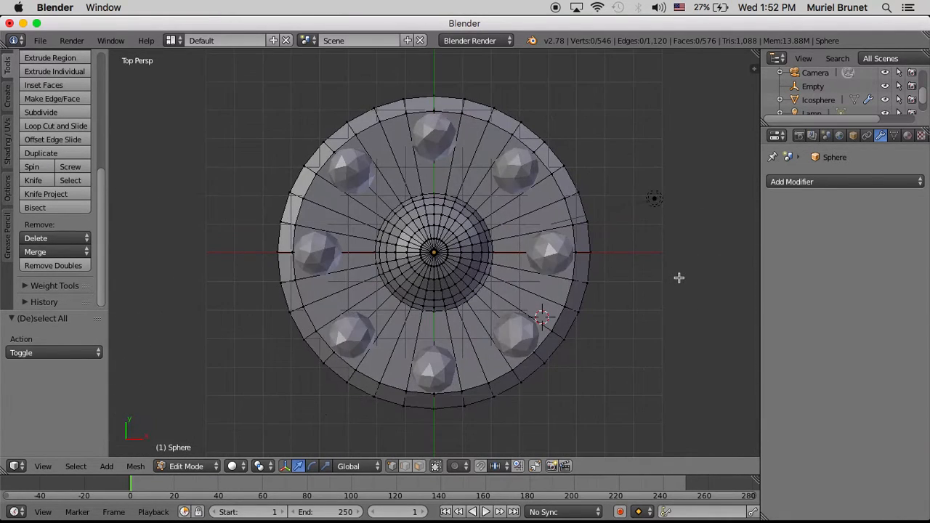
pyautogui.press('b')
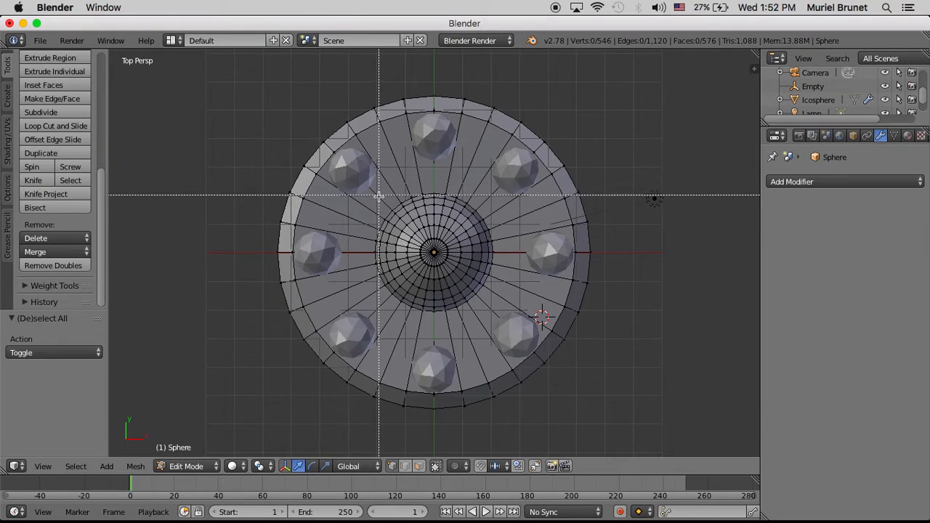
pyautogui.moveTo(367, 189); pyautogui.dragTo(509, 312)
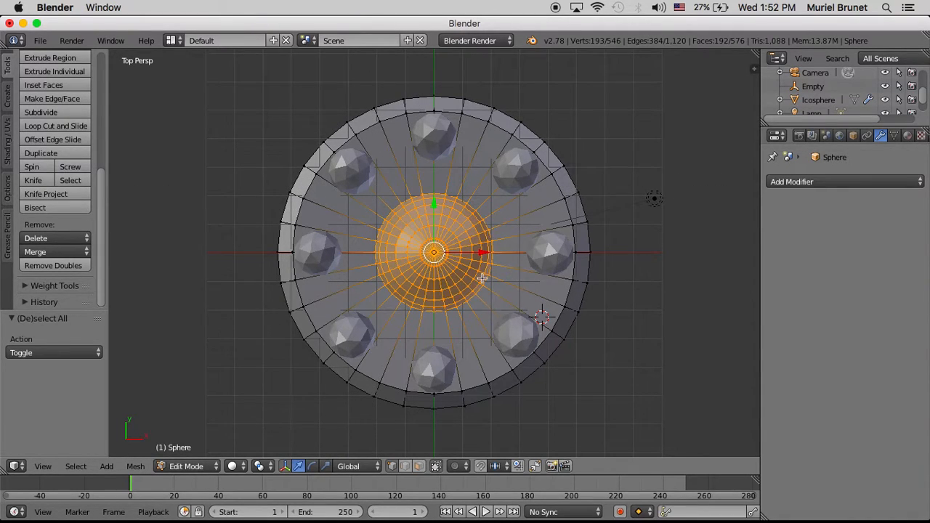
pyautogui.moveTo(482, 285); pyautogui.dragTo(406, 172, button='middle')
pyautogui.moveTo(498, 252); pyautogui.dragTo(498, 238, button='middle')
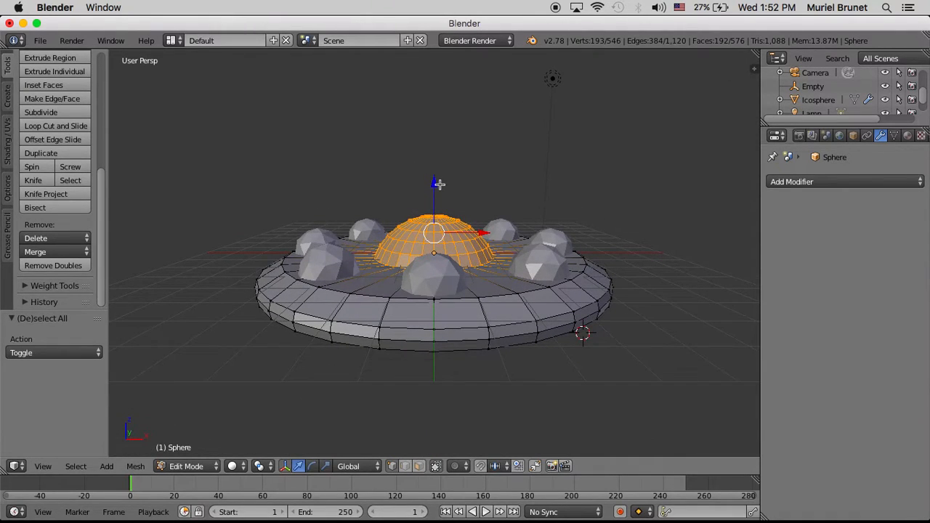
pyautogui.moveTo(434, 184); pyautogui.dragTo(433, 179)
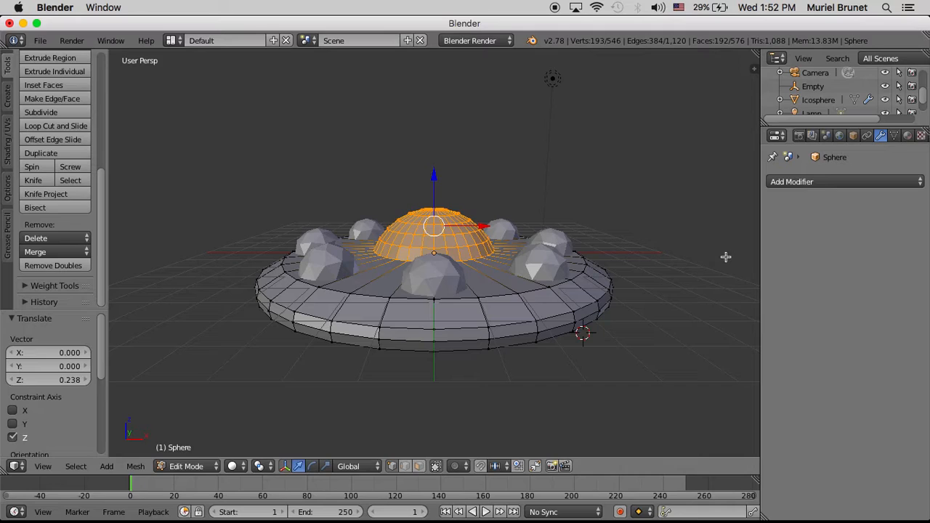
pyautogui.moveTo(434, 177); pyautogui.dragTo(434, 172)
# - Scale the upper central dome up by about 1.195 and return to Object Mode
pyautogui.press('s')
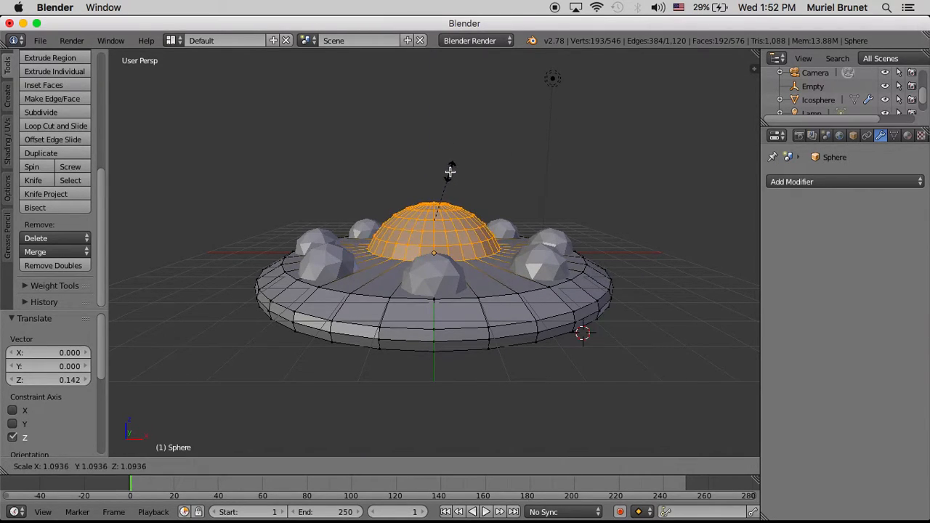
pyautogui.click(462, 171)
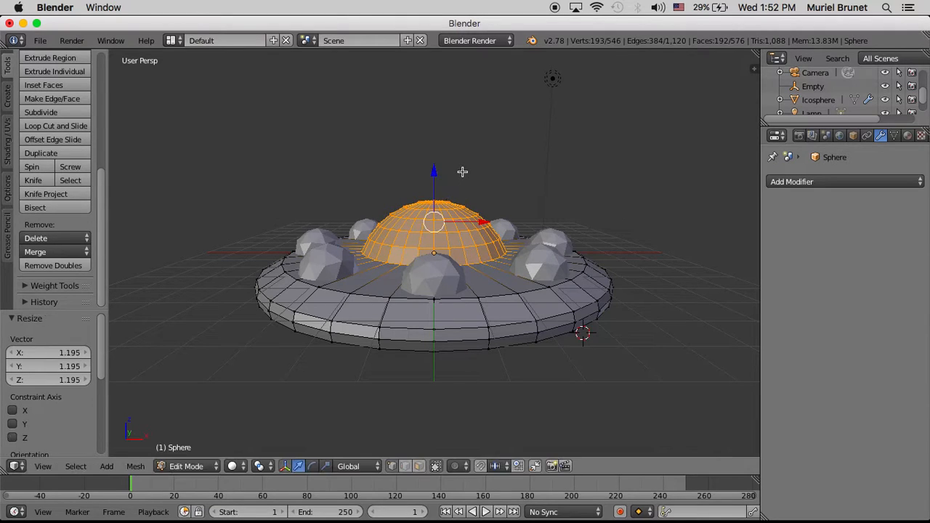
pyautogui.moveTo(623, 174); pyautogui.dragTo(638, 223, button='middle')
pyautogui.press('Tab')
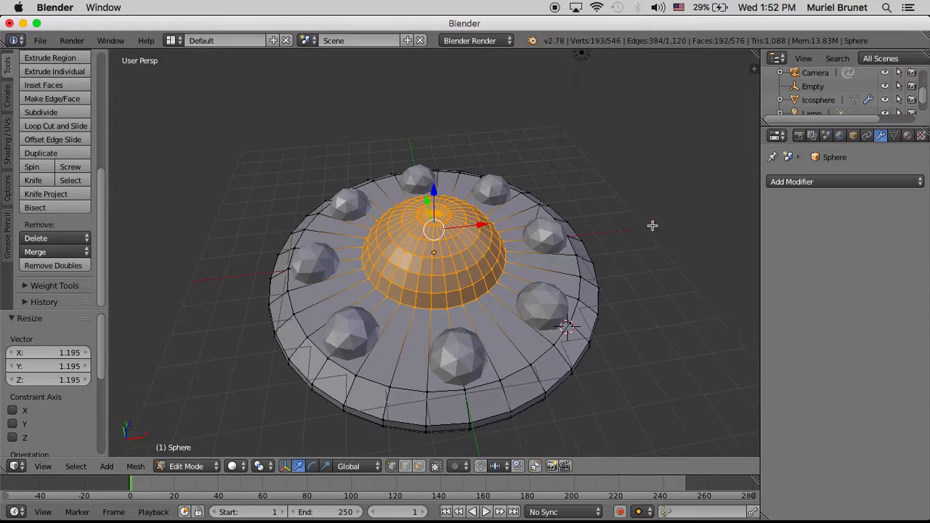
# - Open the Icosphere's mesh for editing and rotate it about -9.9° around the global X axis
pyautogui.click(816, 102)
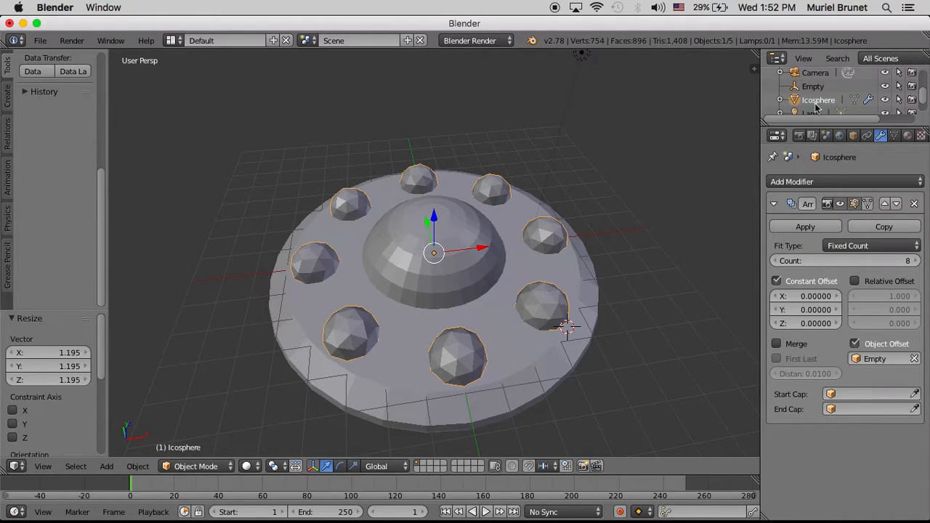
pyautogui.click(194, 465)
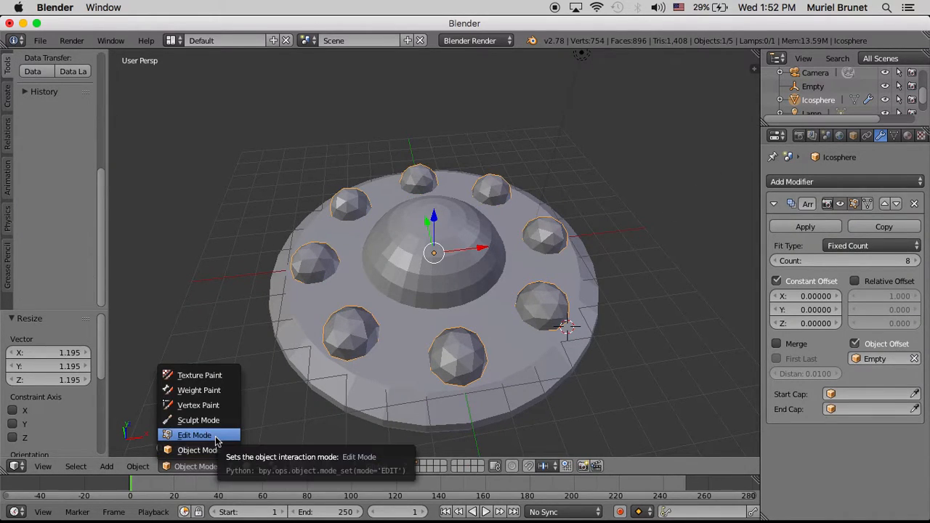
pyautogui.click(195, 435)
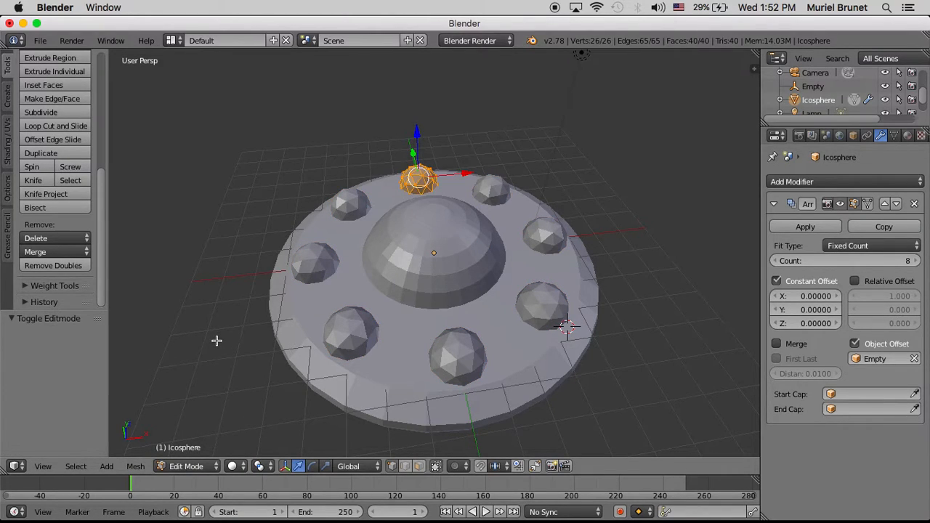
pyautogui.moveTo(220, 353); pyautogui.dragTo(304, 316, button='middle')
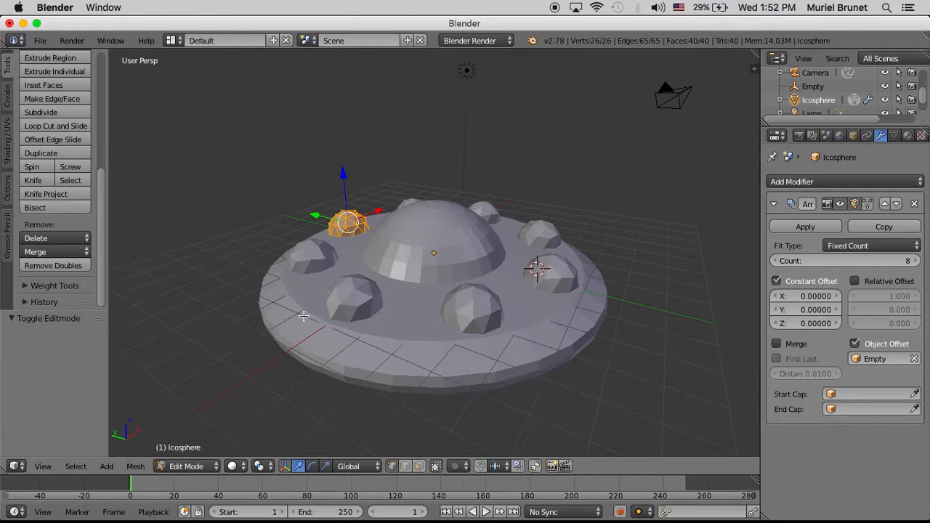
pyautogui.press('r')
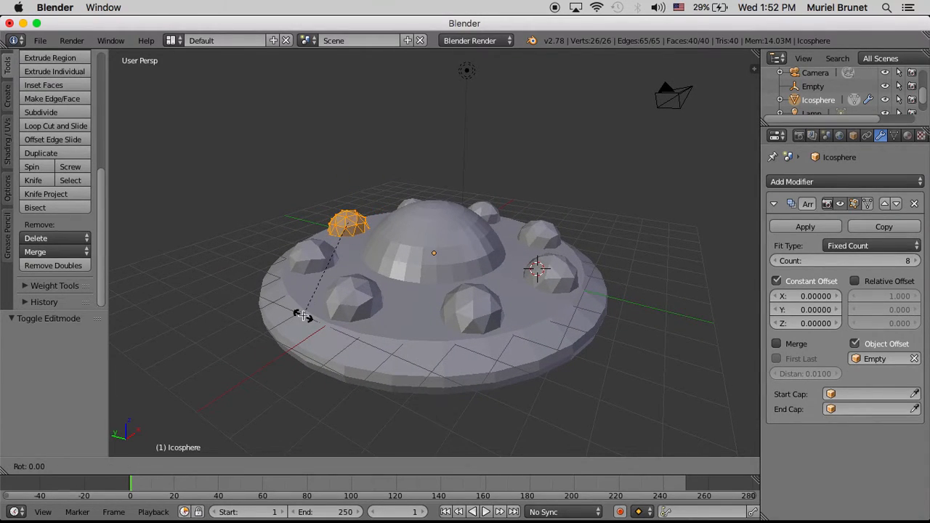
pyautogui.press('x')
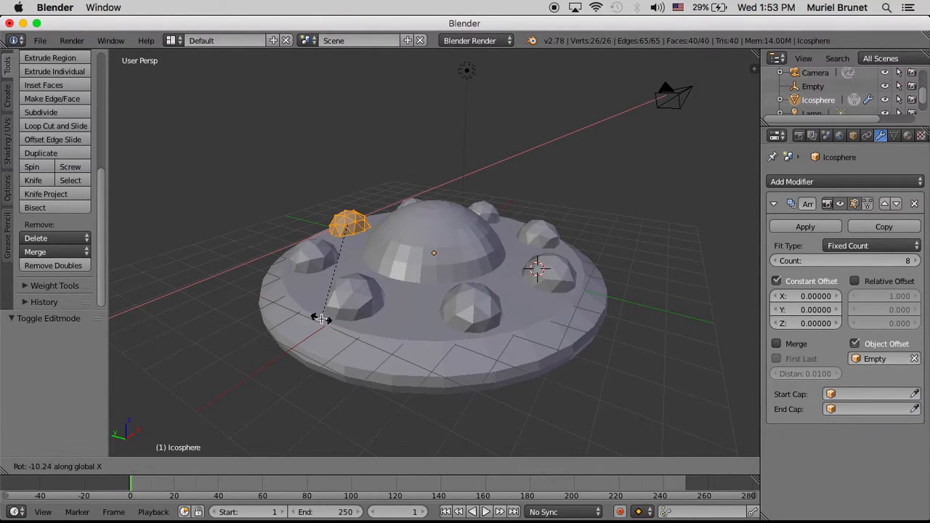
pyautogui.click(320, 318)
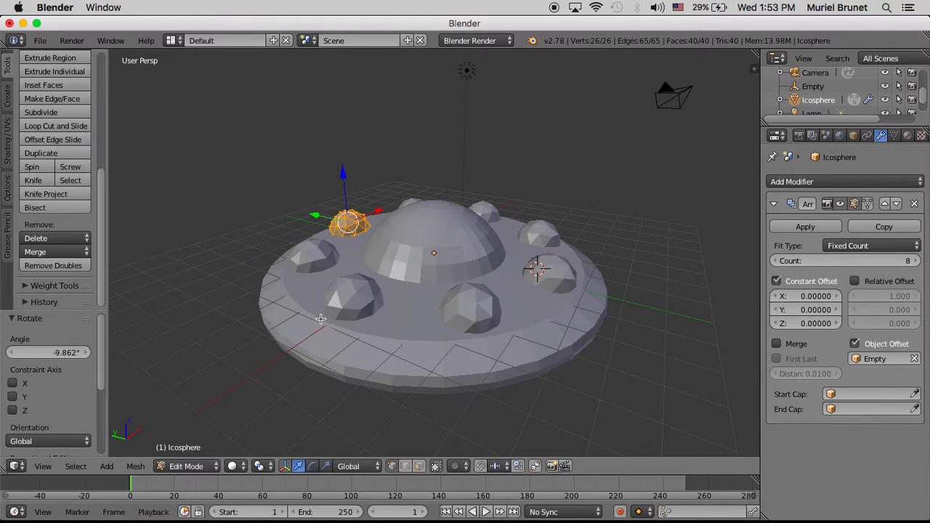
# - Rotate the Icosphere's mesh about 7.9° and then another 3.3° around the global X axis
pyautogui.moveTo(320, 324); pyautogui.dragTo(603, 292, button='middle')
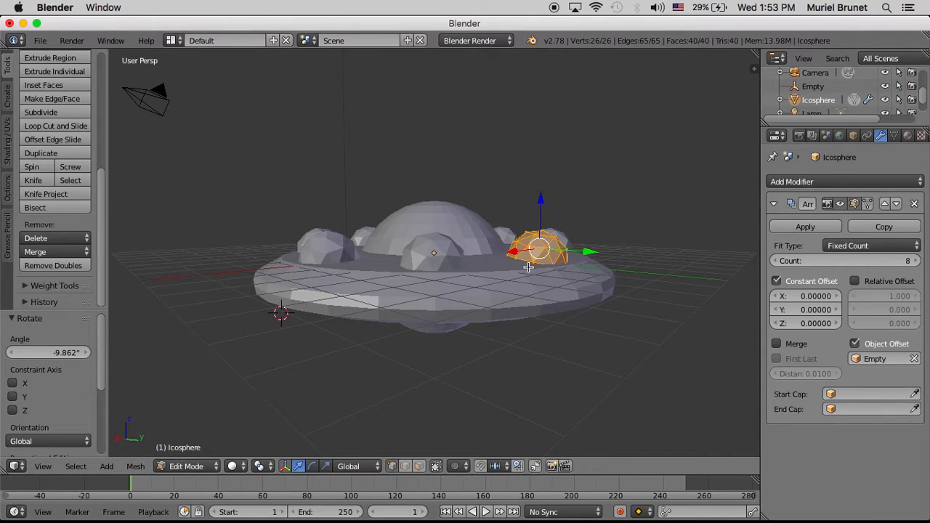
pyautogui.press('r')
pyautogui.press('x')
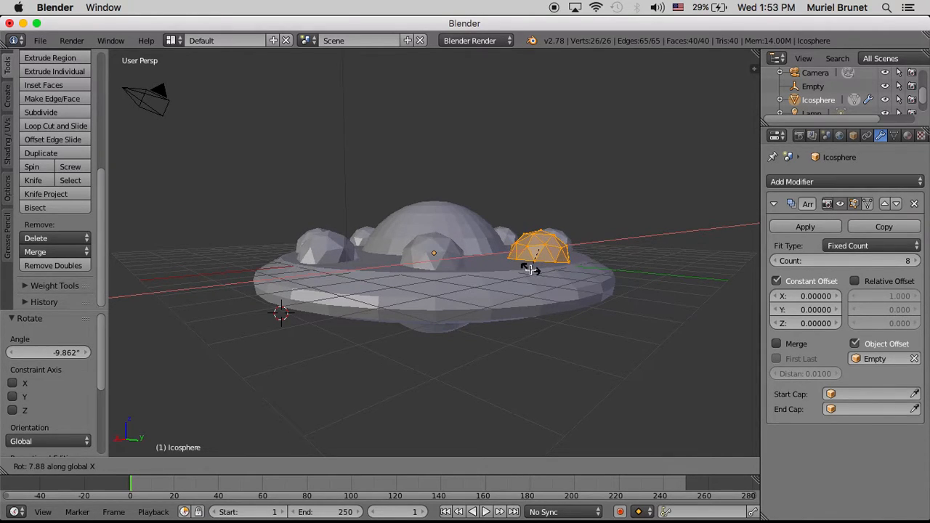
pyautogui.click(530, 269)
pyautogui.moveTo(687, 268); pyautogui.dragTo(563, 267, button='middle')
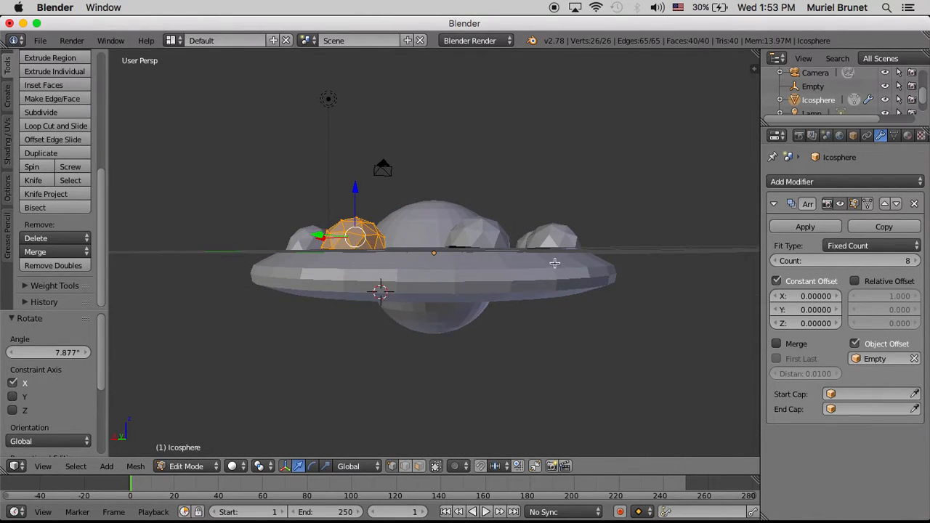
pyautogui.press('r')
pyautogui.press('x')
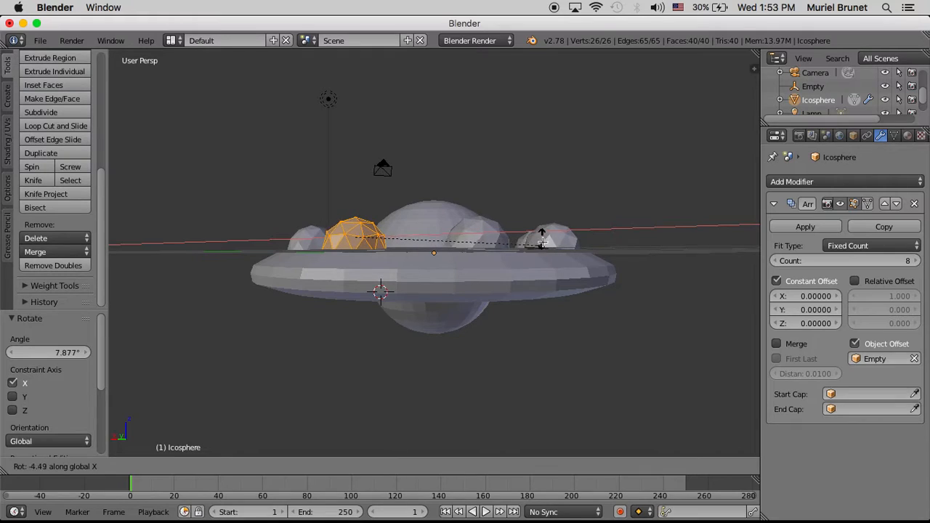
pyautogui.click(547, 266)
pyautogui.scroll(-2, 656, 328)
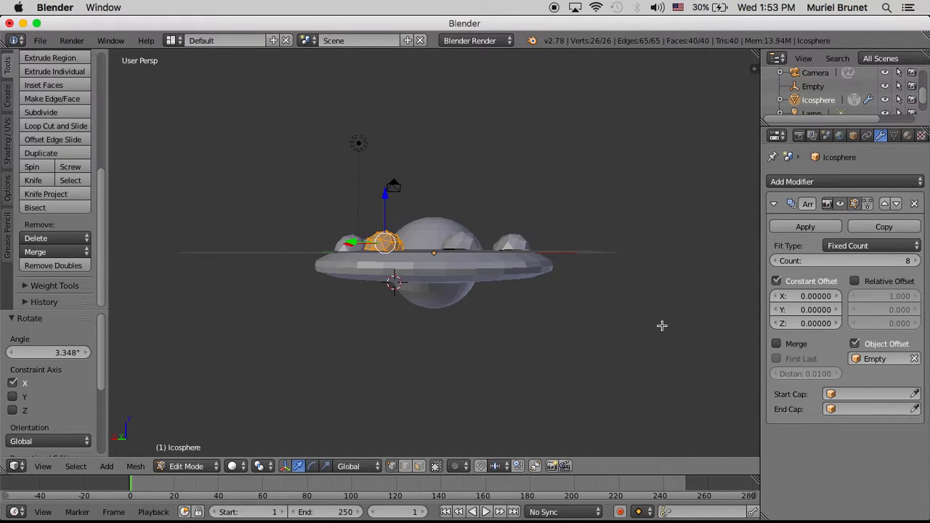
pyautogui.scroll(4, 657, 324)
pyautogui.click(632, 361)
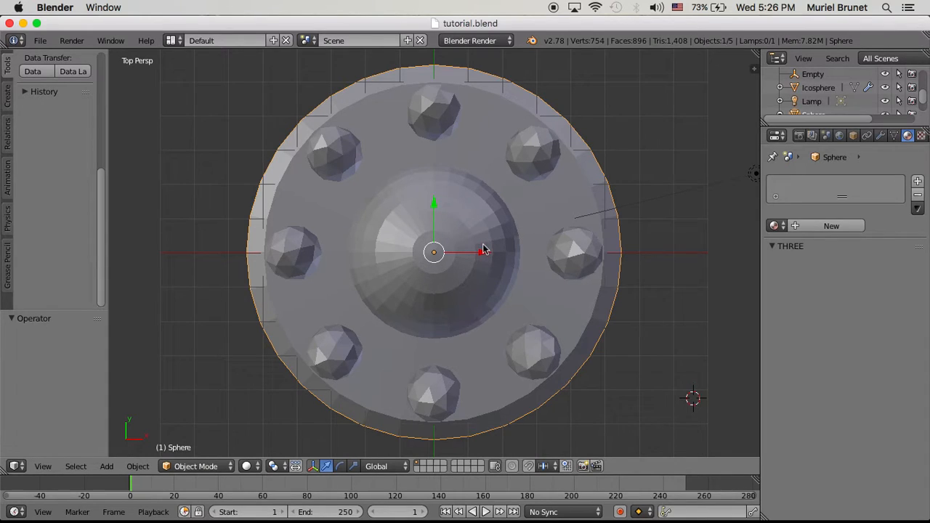
# - Open the Sphere's mesh for editing and add one loop cut around the upper dome's base, slid inward to about -0.77
pyautogui.click(534, 256)
pyautogui.scroll(-2, 807, 105)
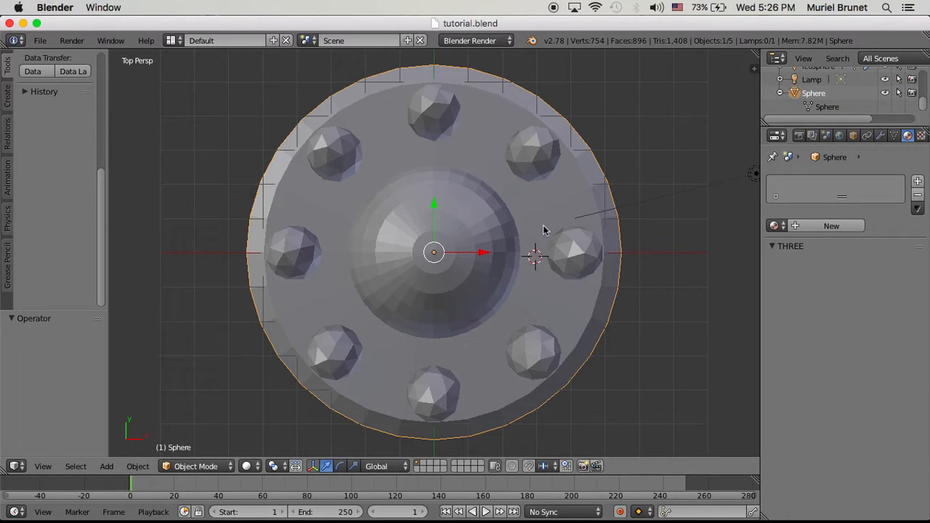
pyautogui.click(196, 466)
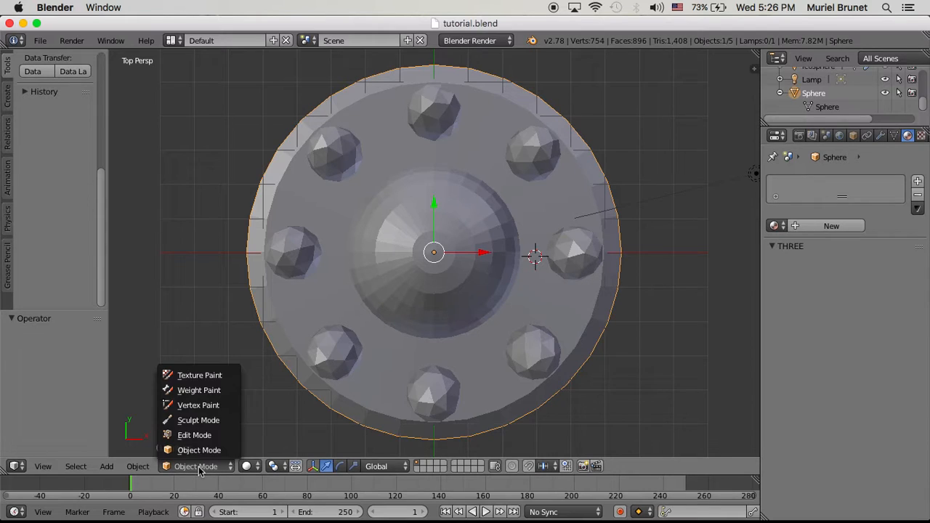
pyautogui.click(194, 435)
pyautogui.hotkey('ctrl', 'r')
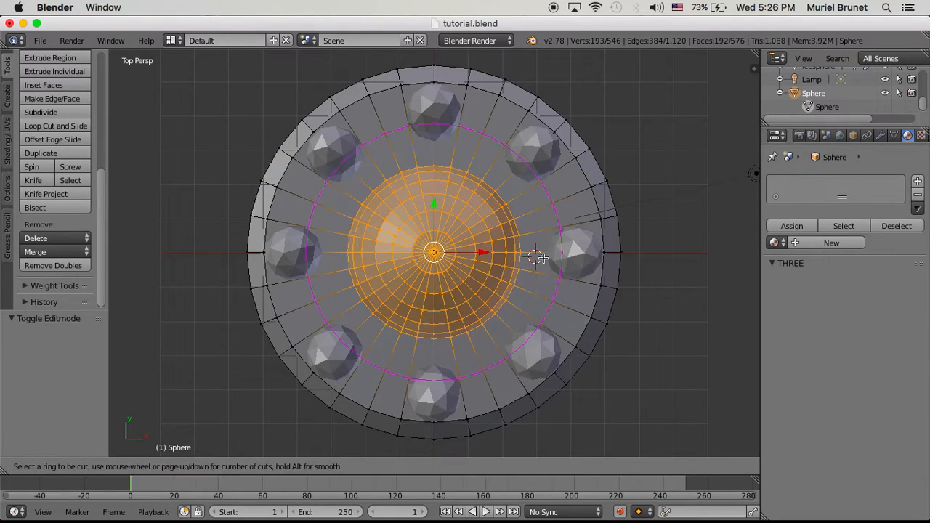
pyautogui.click(542, 257)
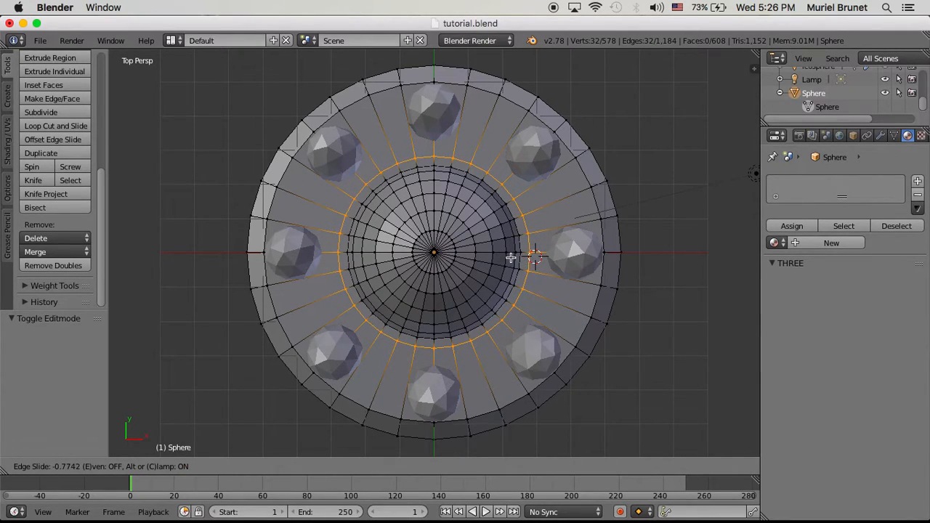
pyautogui.click(510, 258)
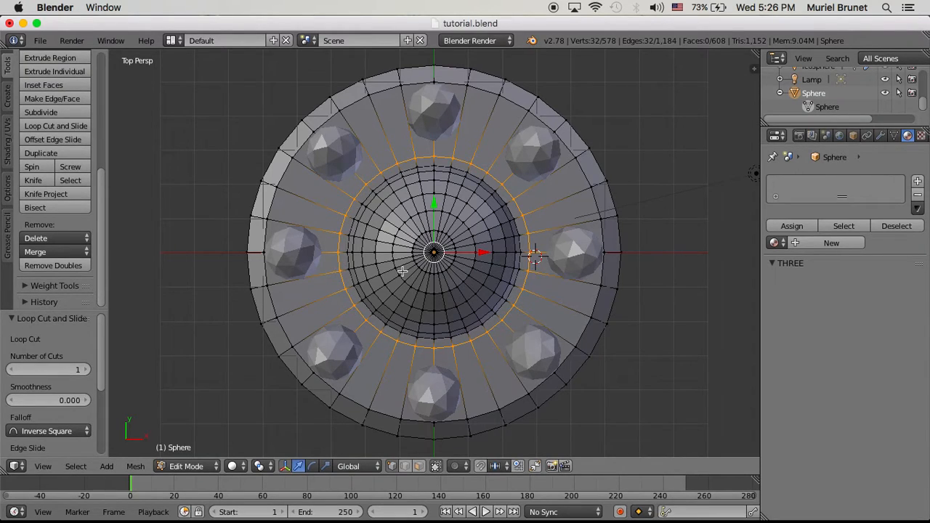
# - Add a Subdivision Surface modifier to the Sphere with 5 subdivisions for both view and render
pyautogui.click(880, 136)
pyautogui.click(833, 183)
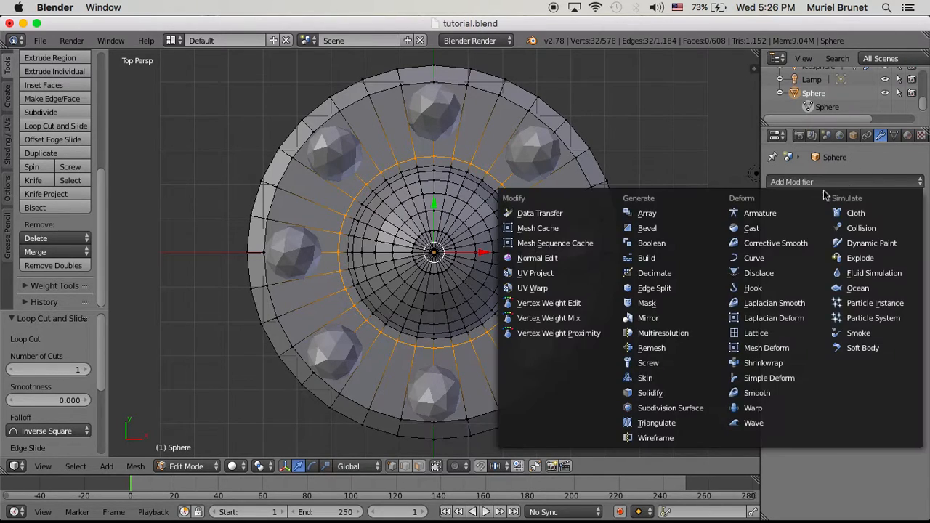
pyautogui.click(663, 408)
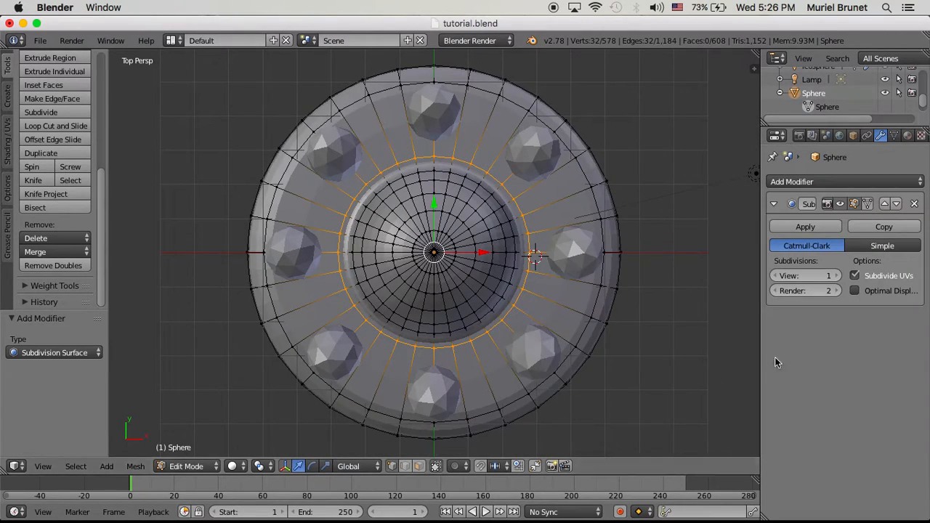
pyautogui.click(838, 276)
pyautogui.click(838, 276)
pyautogui.click(837, 276)
pyautogui.click(837, 276)
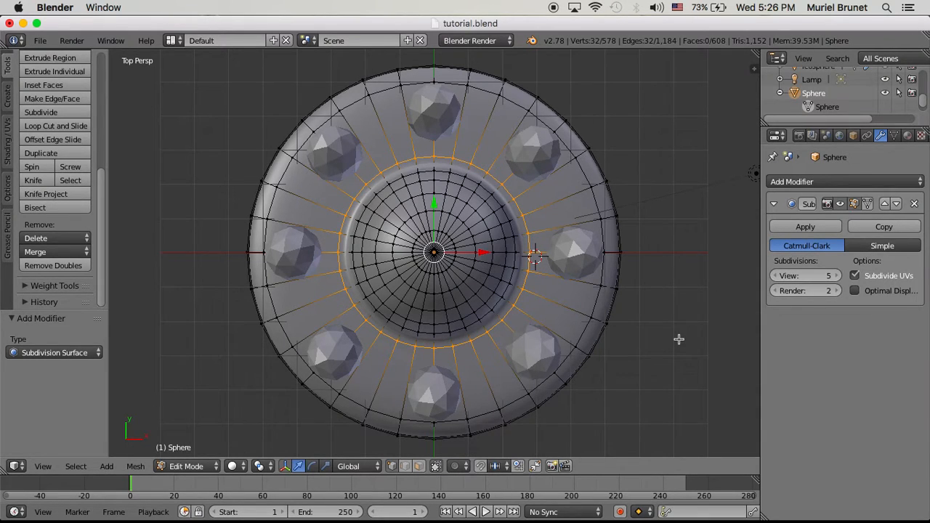
pyautogui.moveTo(678, 326)
pyautogui.mouseDown(button='middle')
pyautogui.moveTo(660, 233)
pyautogui.moveTo(679, 194)
pyautogui.moveTo(705, 169)
pyautogui.moveTo(685, 138)
pyautogui.moveTo(685, 92)
pyautogui.moveTo(646, 178)
pyautogui.moveTo(666, 276)
pyautogui.moveTo(663, 330)
pyautogui.mouseUp(button='middle')
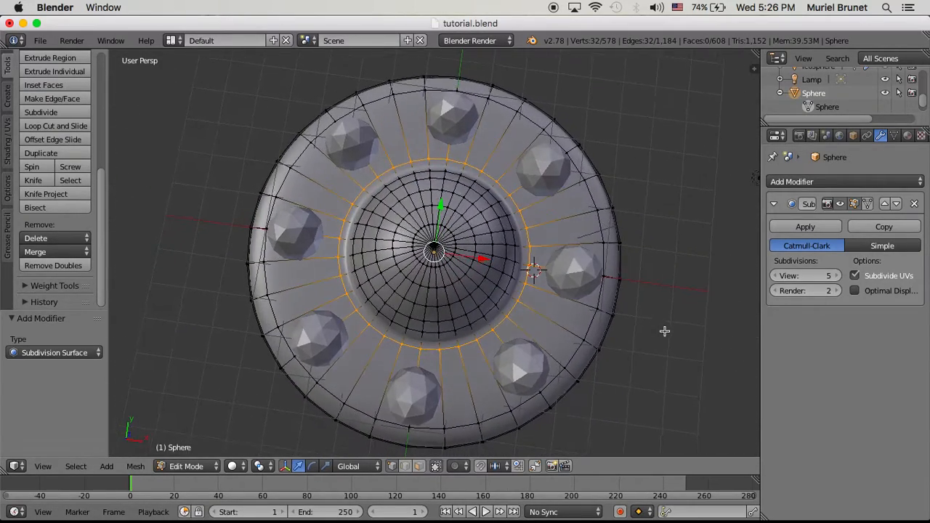
pyautogui.click(836, 291)
pyautogui.click(835, 292)
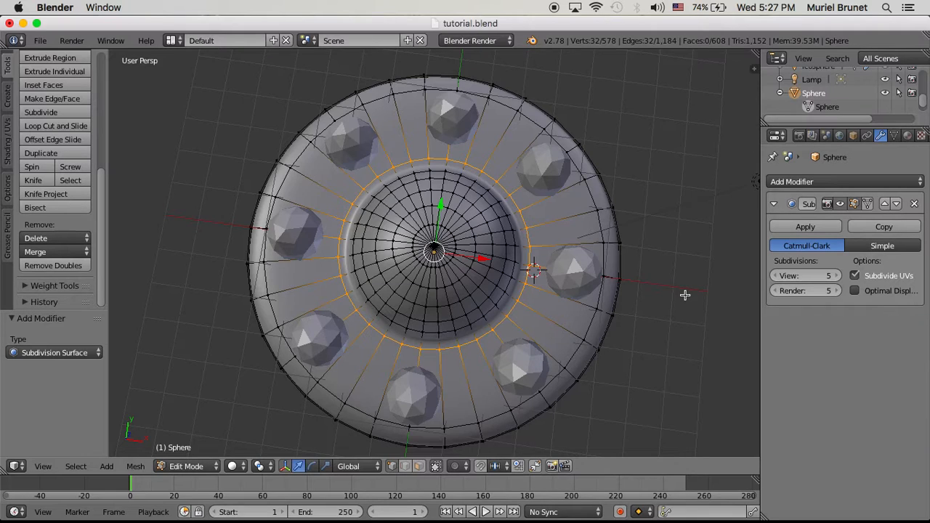
# - Deselect the whole Sphere mesh in top view and hide the Icosphere from the viewport
pyautogui.press('KP_7')
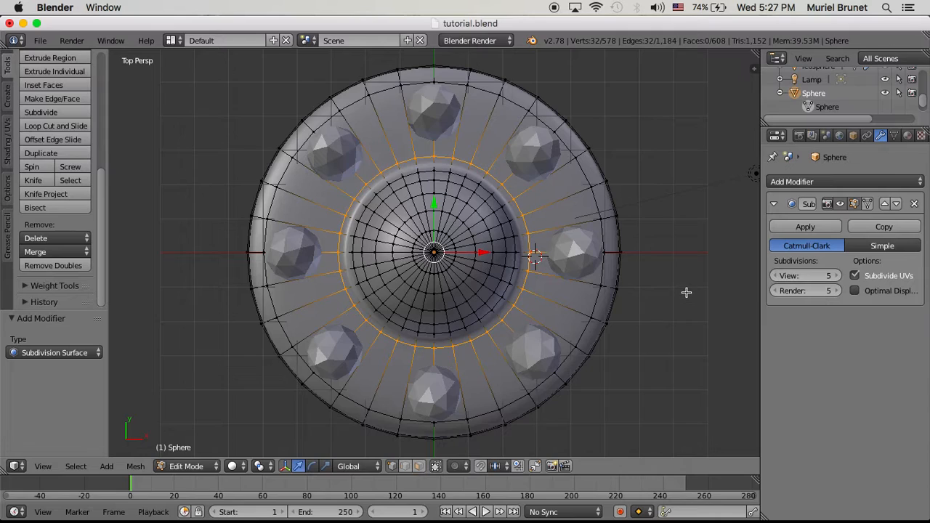
pyautogui.press('a')
pyautogui.scroll(3, 875, 105)
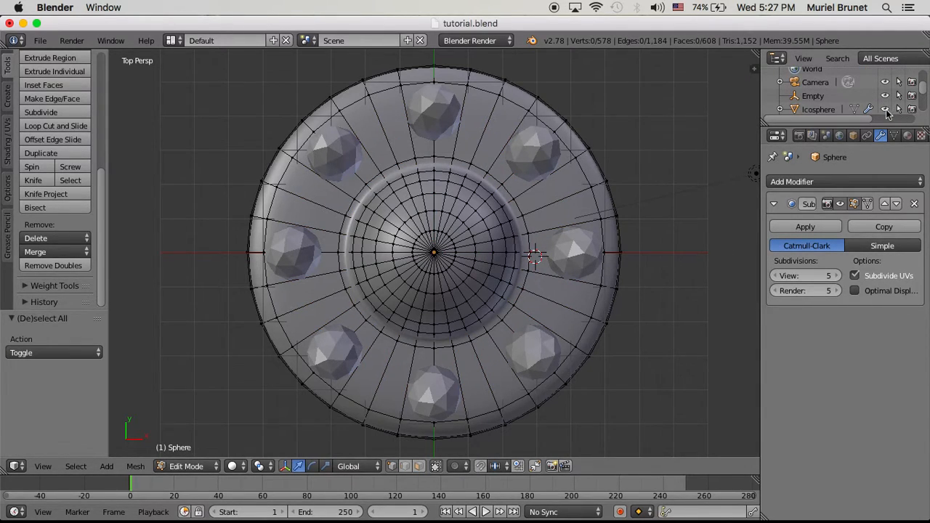
pyautogui.click(886, 109)
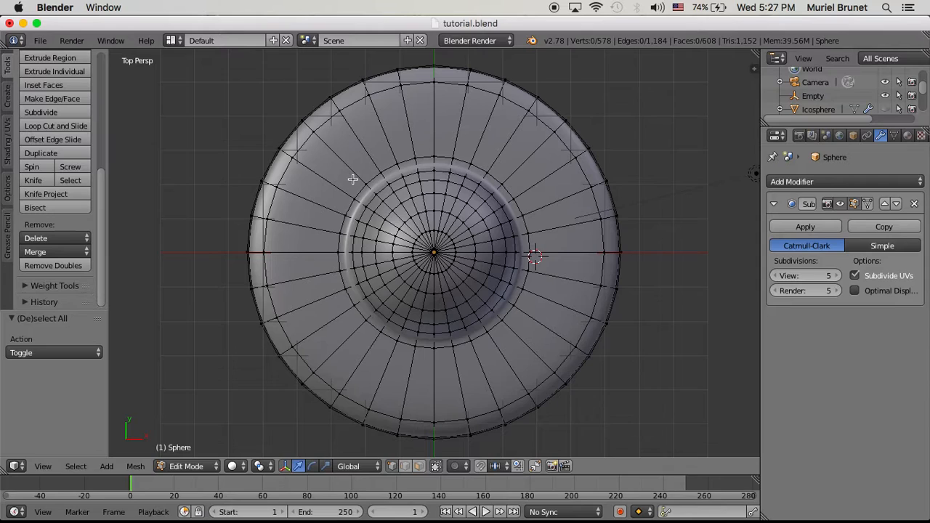
# - Select only the upper central dome's vertices, removing the stray vertices of the surrounding ring from the selection
pyautogui.press('b')
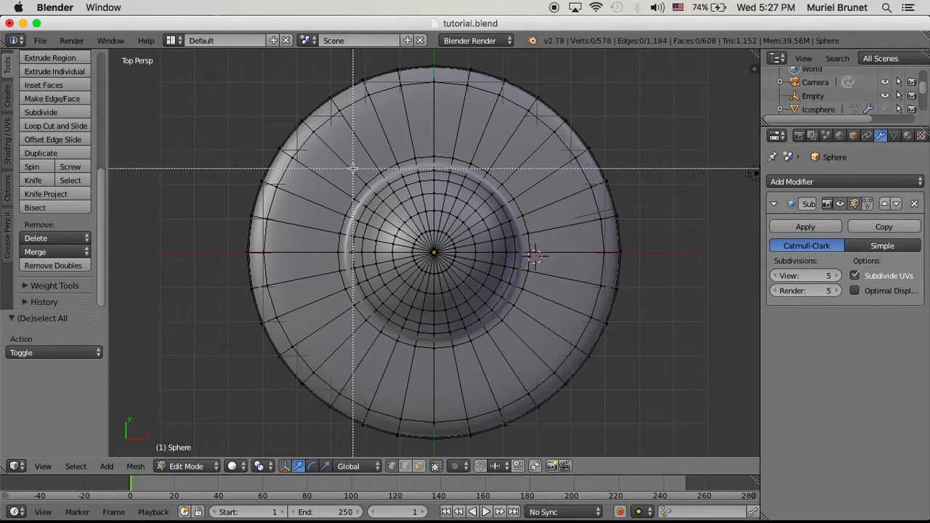
pyautogui.moveTo(349, 168); pyautogui.dragTo(522, 338)
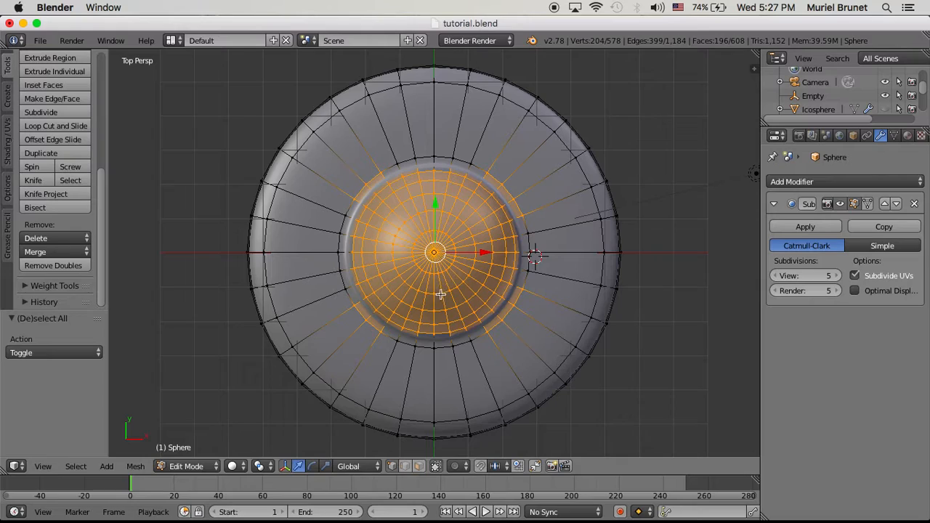
pyautogui.press('c')
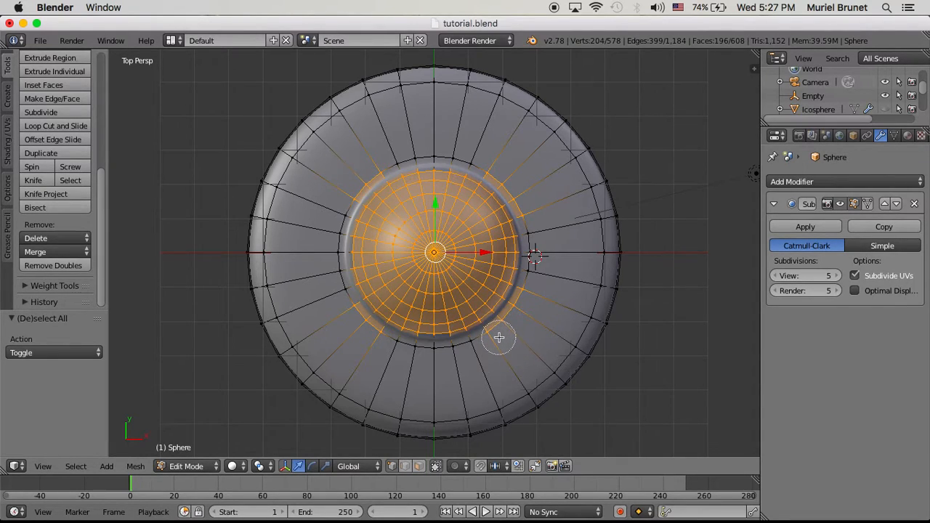
pyautogui.moveTo(499, 337)
pyautogui.mouseDown(button='middle')
pyautogui.moveTo(536, 297)
pyautogui.moveTo(542, 206)
pyautogui.moveTo(531, 205)
pyautogui.moveTo(515, 180)
pyautogui.mouseUp(button='middle')
pyautogui.moveTo(497, 167)
pyautogui.mouseDown(button='middle')
pyautogui.moveTo(453, 155)
pyautogui.moveTo(363, 162)
pyautogui.moveTo(344, 198)
pyautogui.moveTo(336, 294)
pyautogui.moveTo(372, 339)
pyautogui.mouseUp(button='middle')
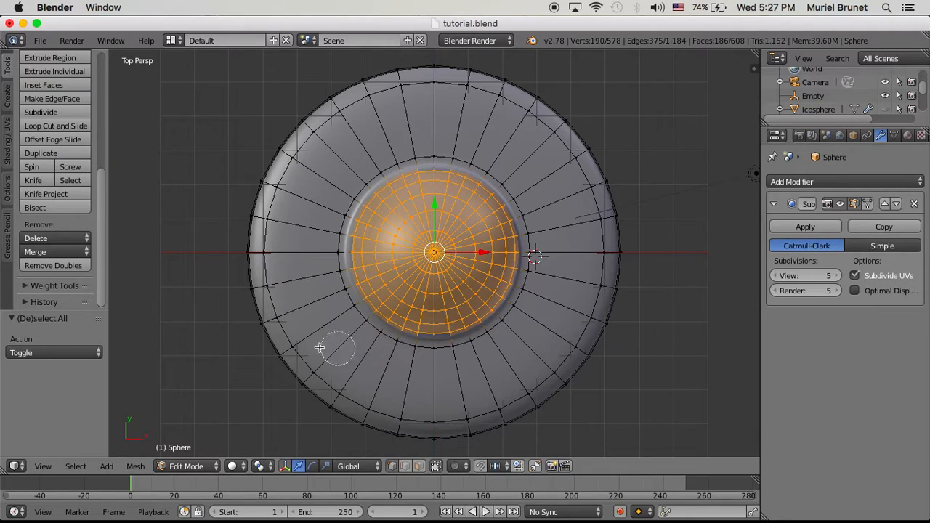
pyautogui.rightClick(205, 347)
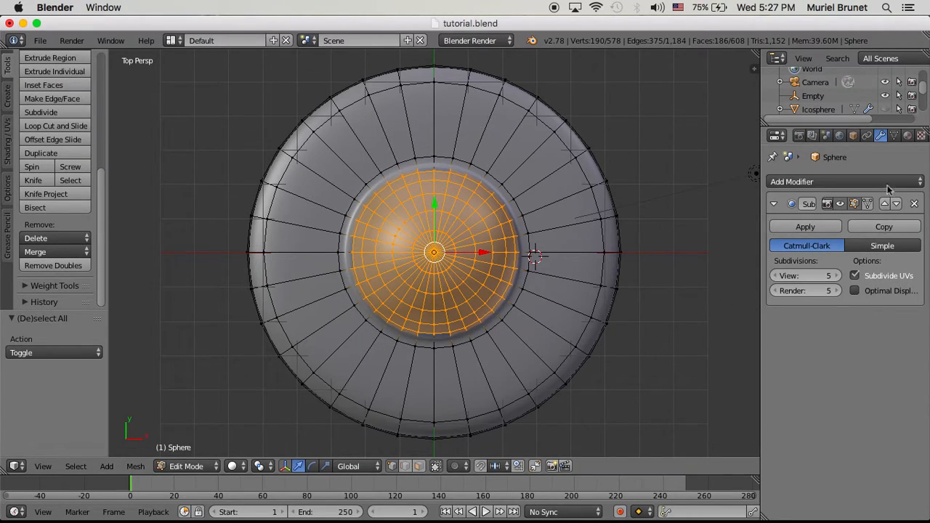
# - Go to the Sphere's material settings and switch the render engine to Cycles Render
pyautogui.click(906, 136)
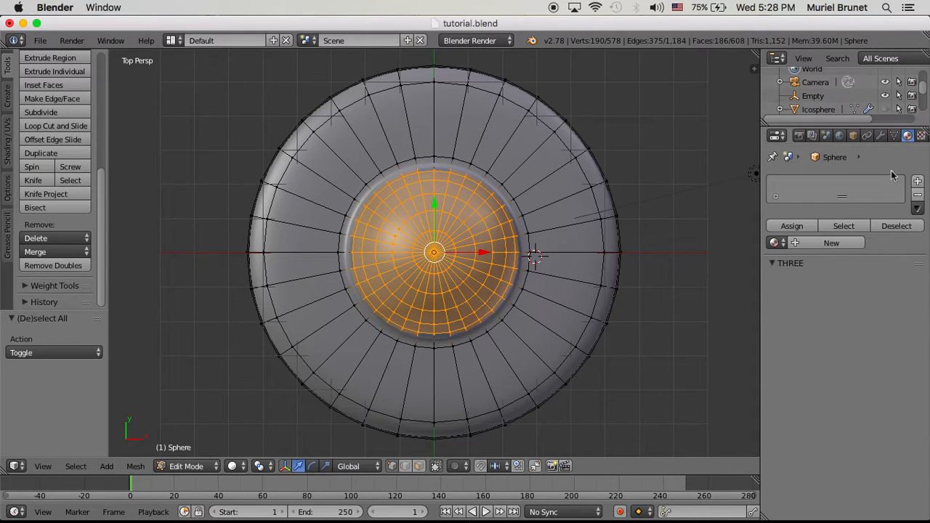
pyautogui.click(510, 43)
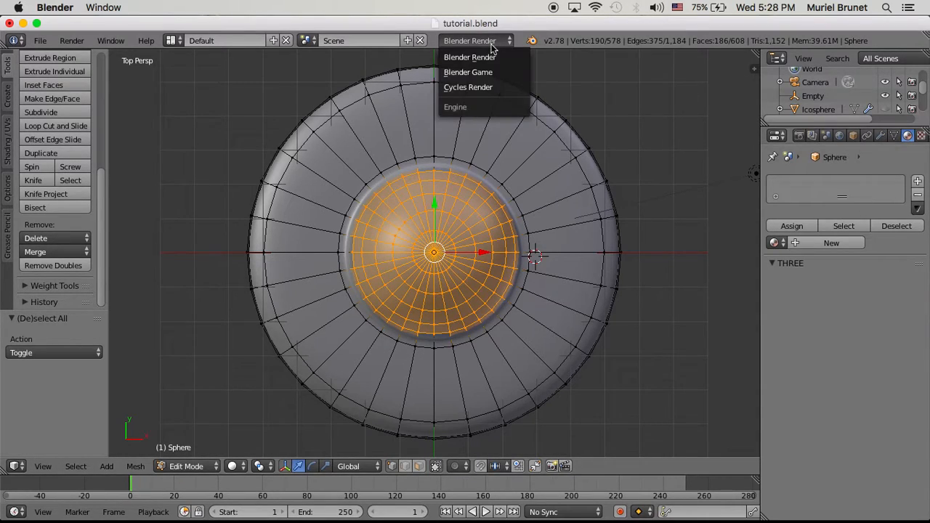
pyautogui.click(491, 88)
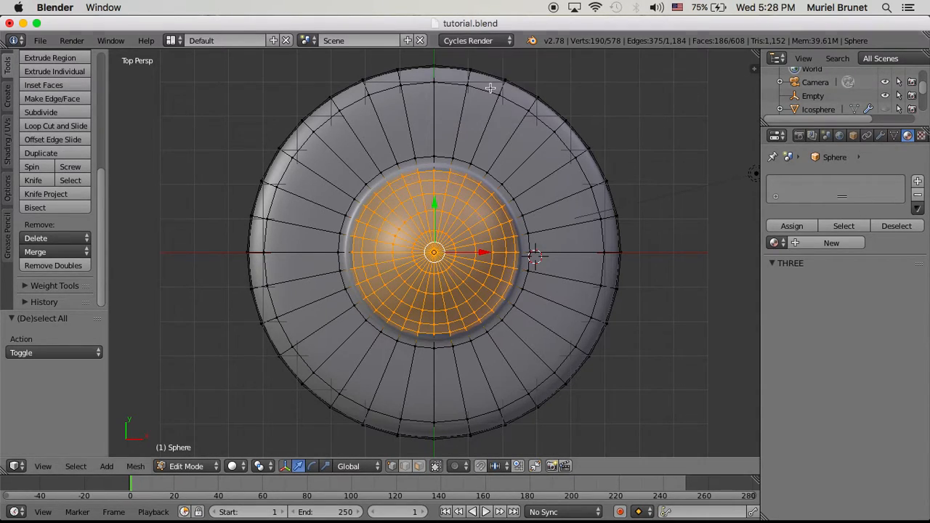
# - Create a new material for the Sphere with Glass BSDF as its surface shader
pyautogui.click(830, 244)
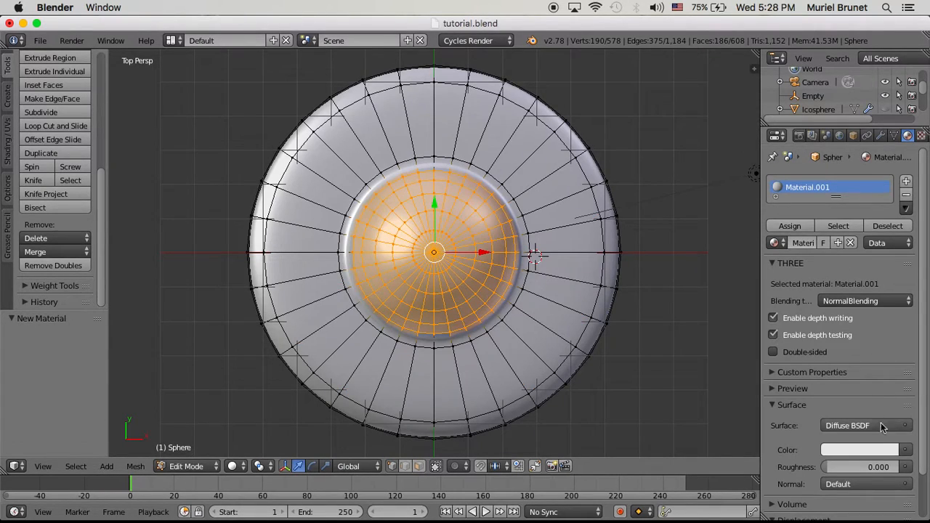
pyautogui.click(843, 426)
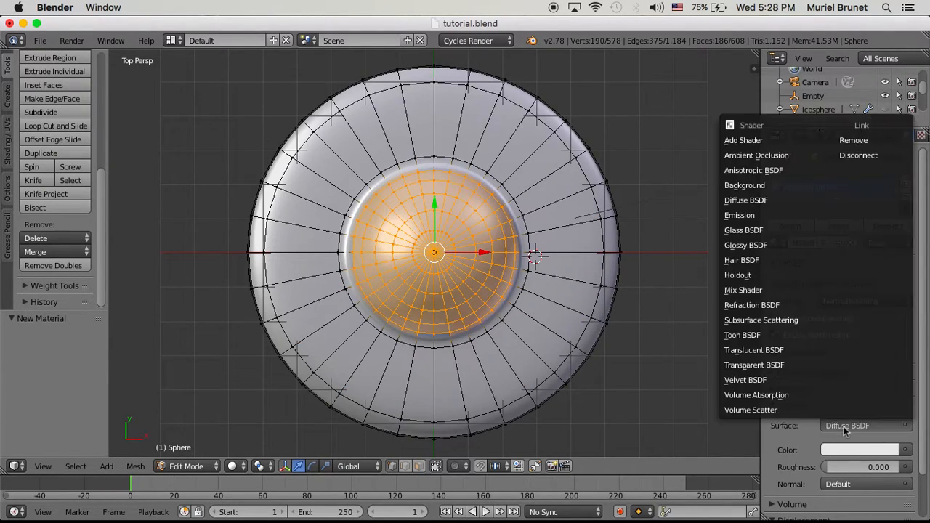
pyautogui.click(774, 234)
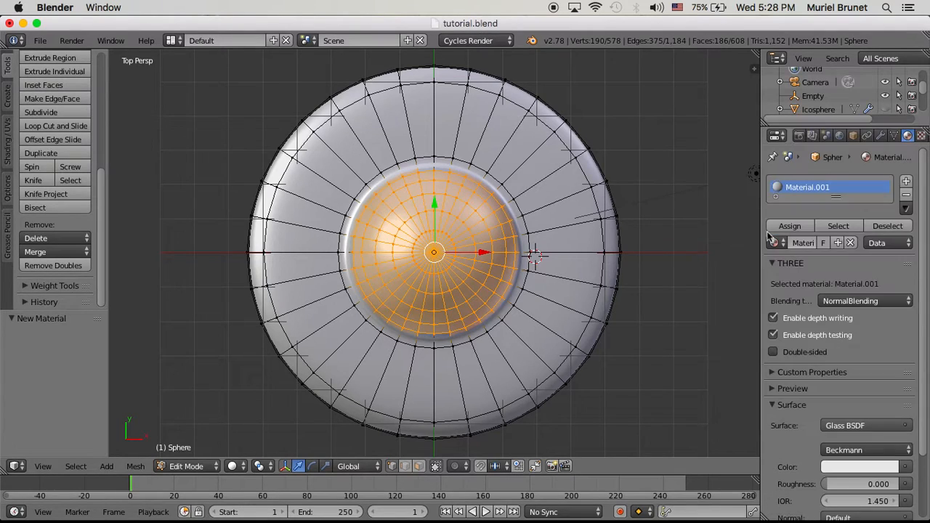
# - Set the glass shader's color to bright green and its IOR to 0.9
pyautogui.scroll(-5, 854, 385)
pyautogui.click(896, 386)
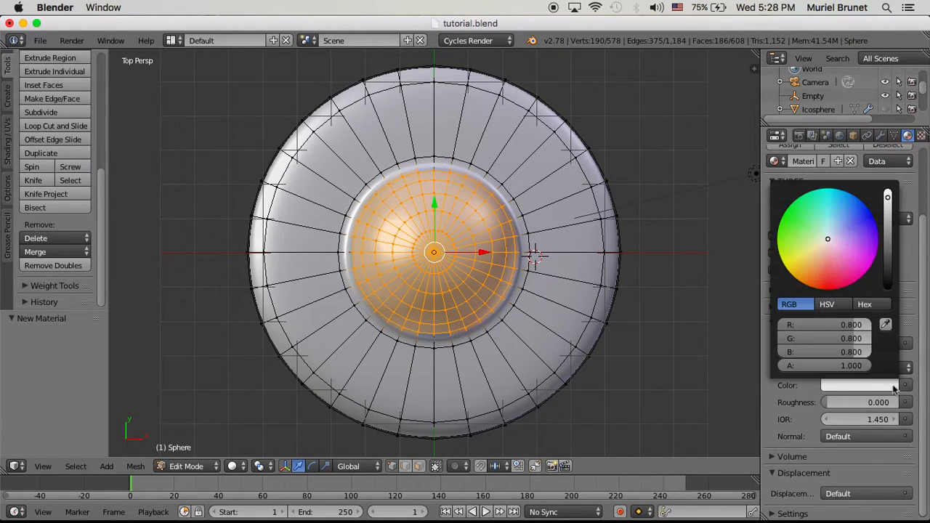
pyautogui.moveTo(827, 241); pyautogui.dragTo(785, 217)
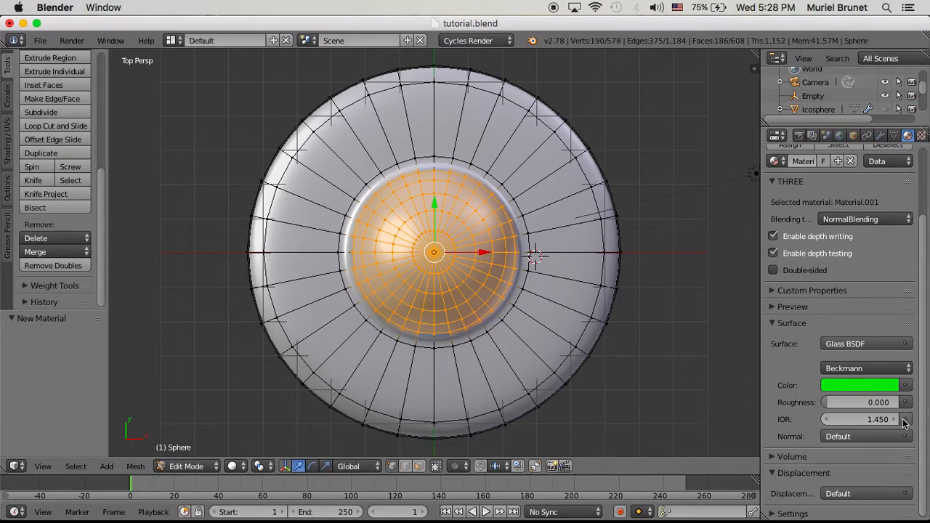
pyautogui.click(879, 419)
pyautogui.write('0.9')
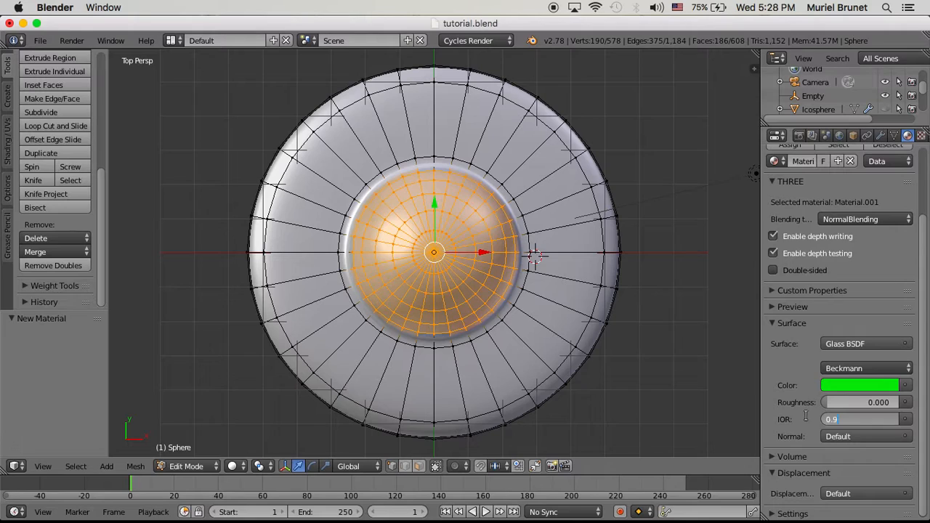
pyautogui.press('Return')
# - Rename the green material as Glass and assign it to the selected dome faces
pyautogui.scroll(3, 803, 276)
pyautogui.click(802, 244)
pyautogui.write('C')
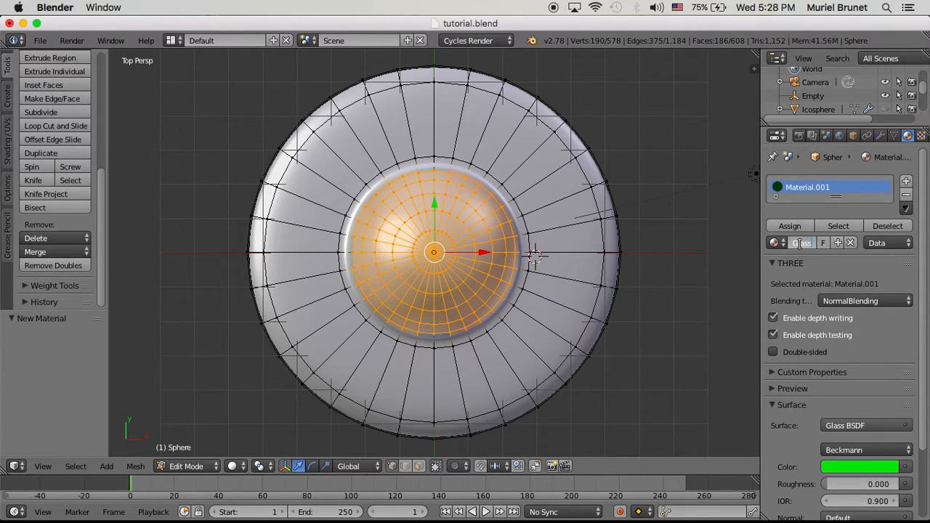
pyautogui.press('Return')
pyautogui.click(790, 226)
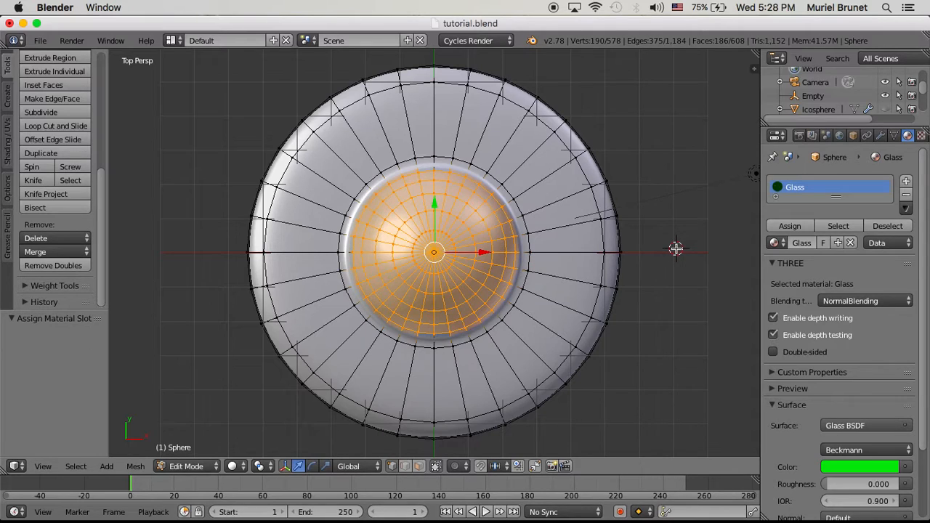
# - Invert the face selection to the saucer body and add a second material named UFO body material
pyautogui.hotkey('ctrl', 'i')
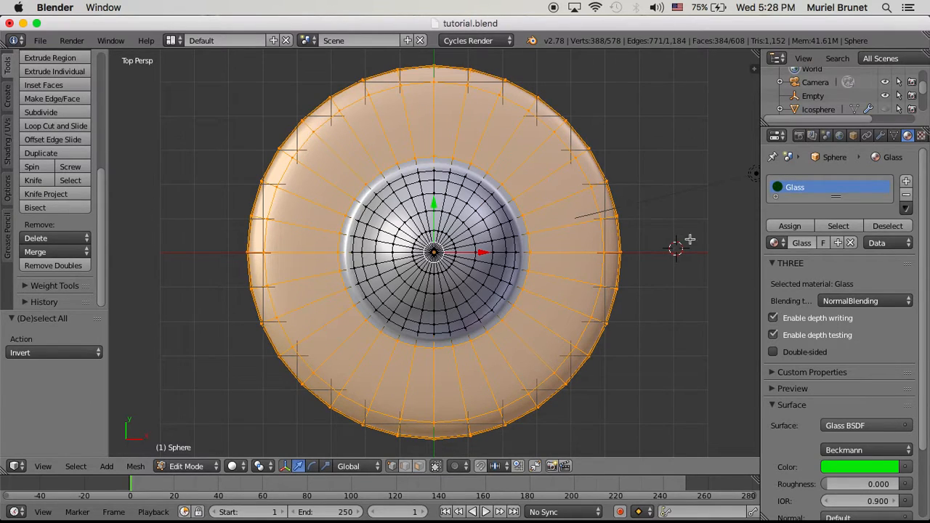
pyautogui.click(906, 181)
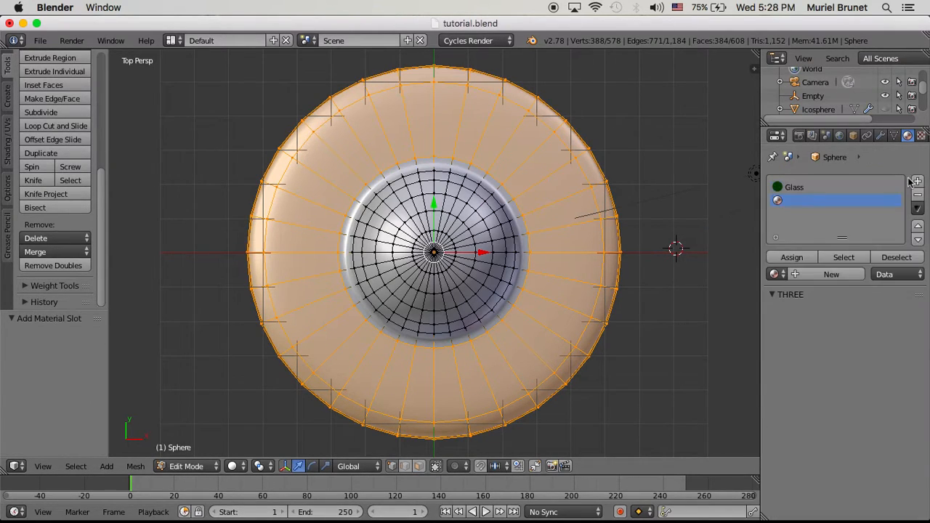
pyautogui.click(806, 275)
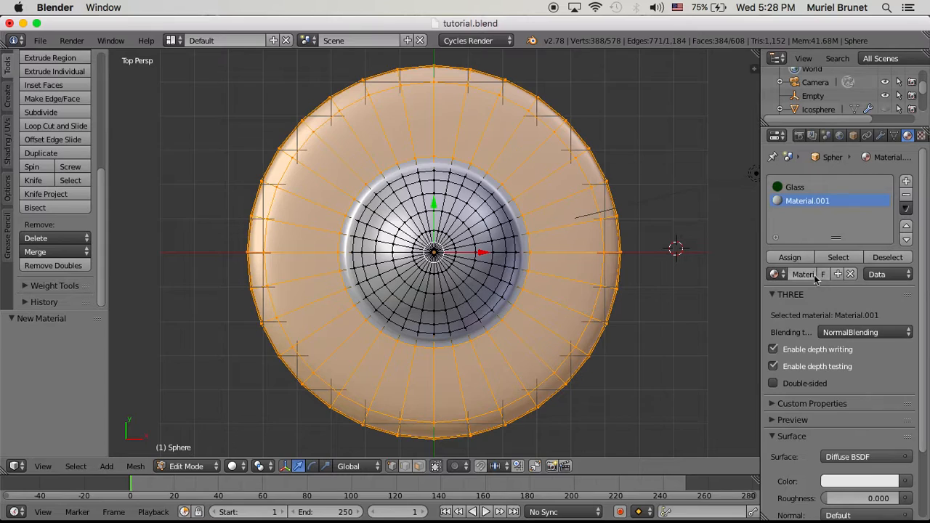
pyautogui.click(802, 275)
pyautogui.write('U')
# - Give the UFO body material a Glossy BSDF surface with a dark gray color of RGB 0.111
pyautogui.scroll(-3, 866, 388)
pyautogui.click(861, 378)
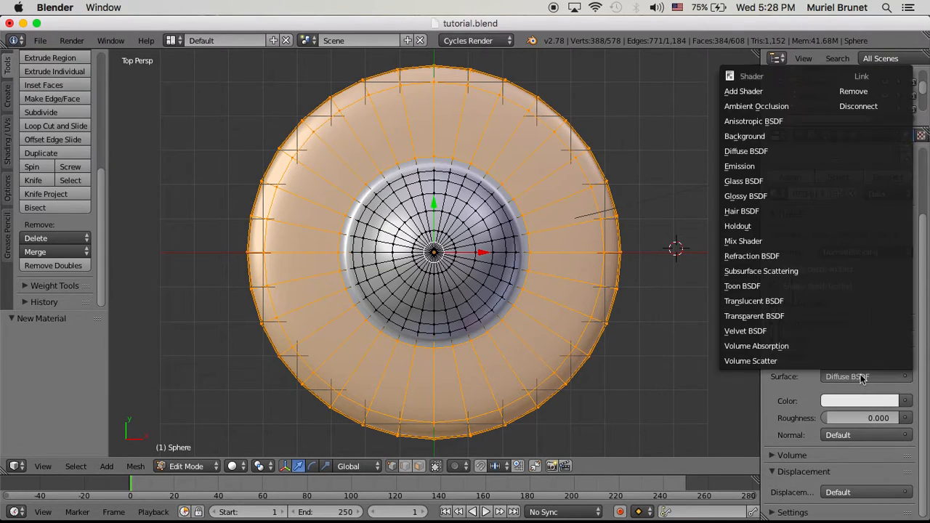
pyautogui.click(760, 198)
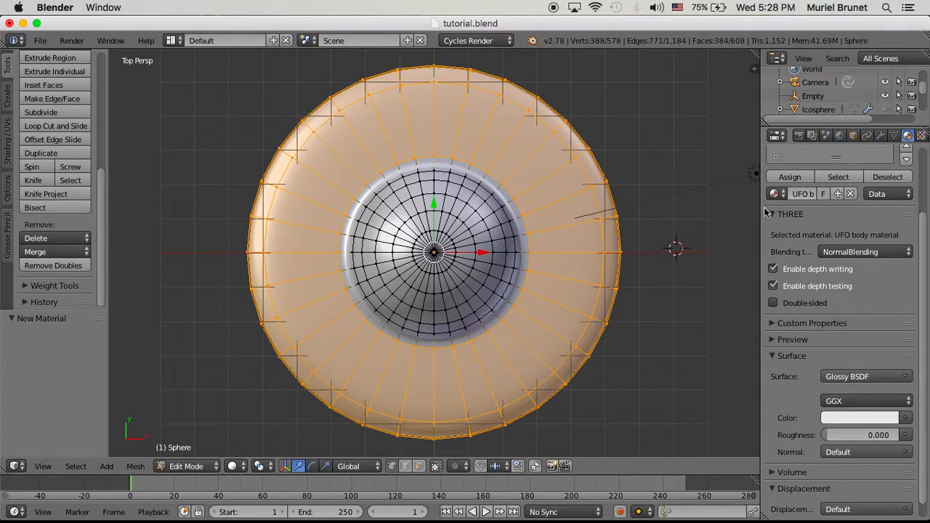
pyautogui.click(838, 419)
pyautogui.moveTo(889, 234); pyautogui.dragTo(888, 284)
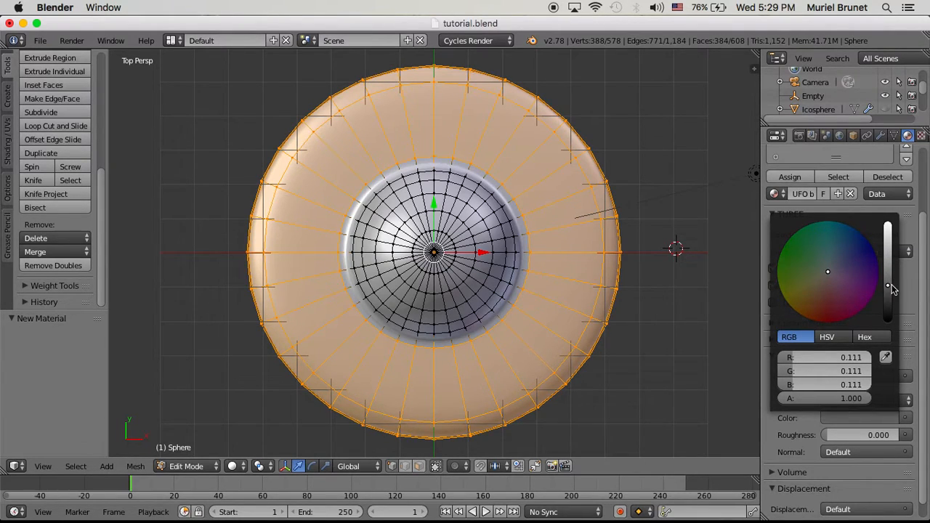
# - Assign the UFO body material to the selected saucer body faces
pyautogui.click(791, 178)
pyautogui.scroll(3, 822, 272)
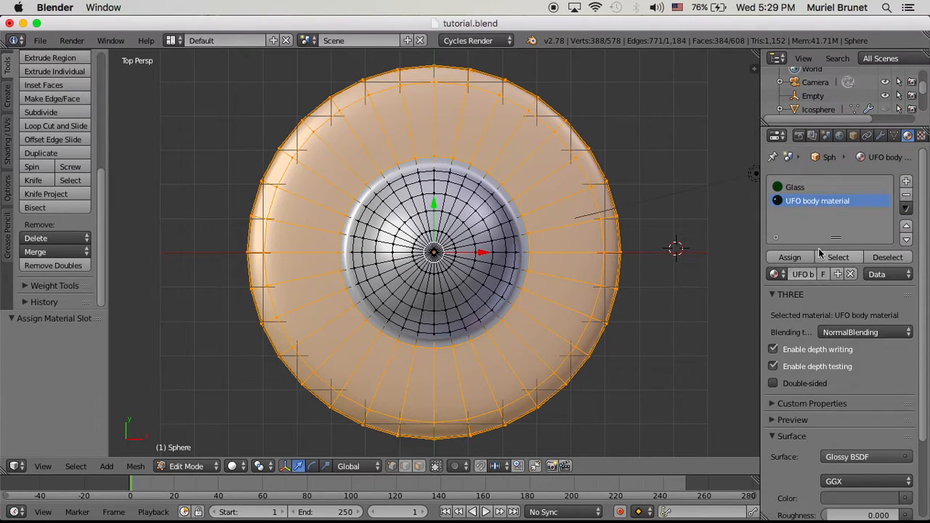
pyautogui.scroll(2, 818, 80)
pyautogui.scroll(-3, 818, 80)
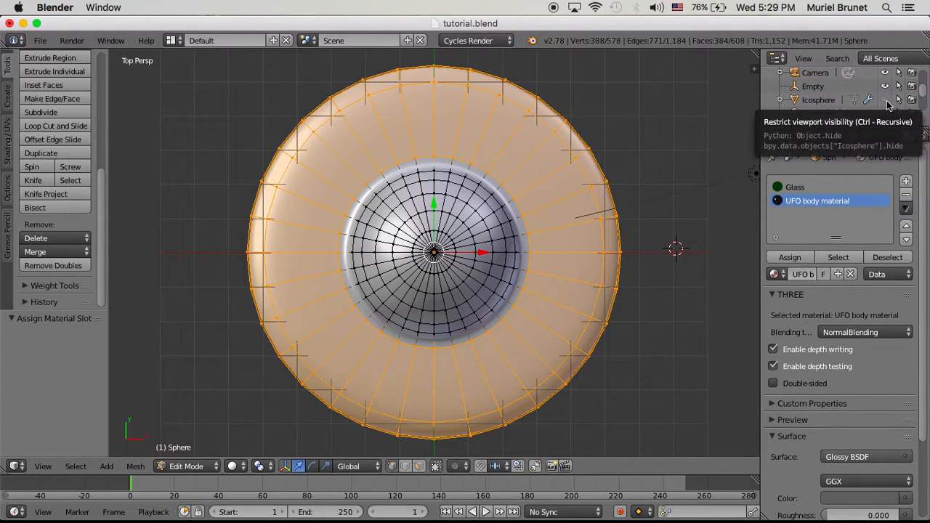
# - Preview the saucer with Rendered viewport shading and examine its glass and body materials from the side
pyautogui.click(232, 466)
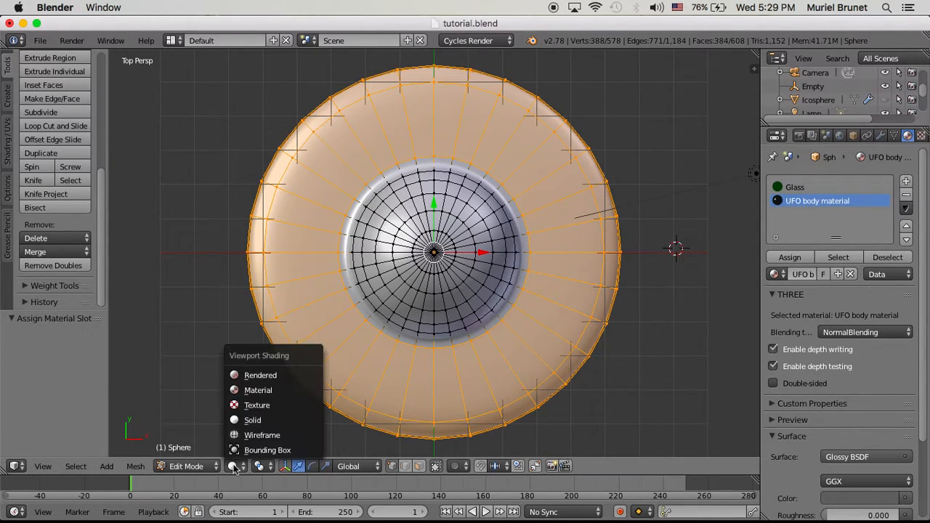
pyautogui.click(260, 375)
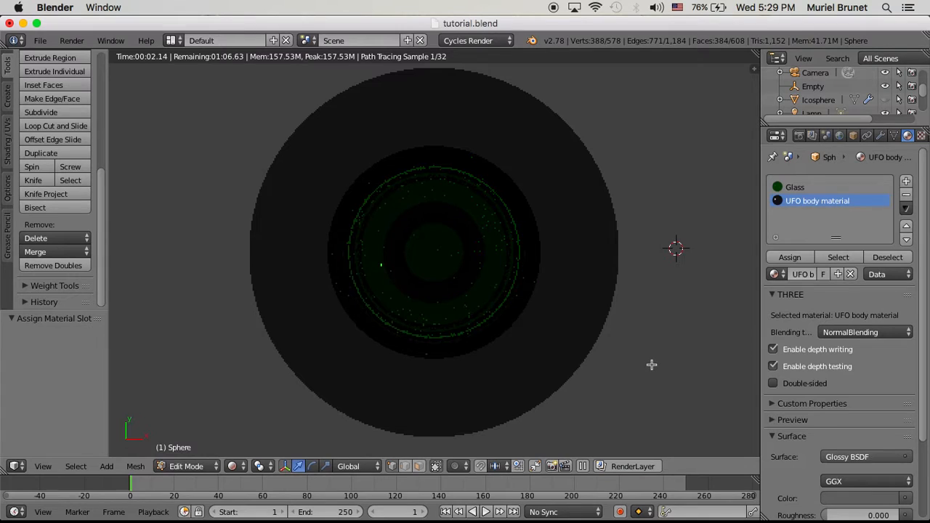
pyautogui.moveTo(651, 365); pyautogui.dragTo(653, 238, button='middle')
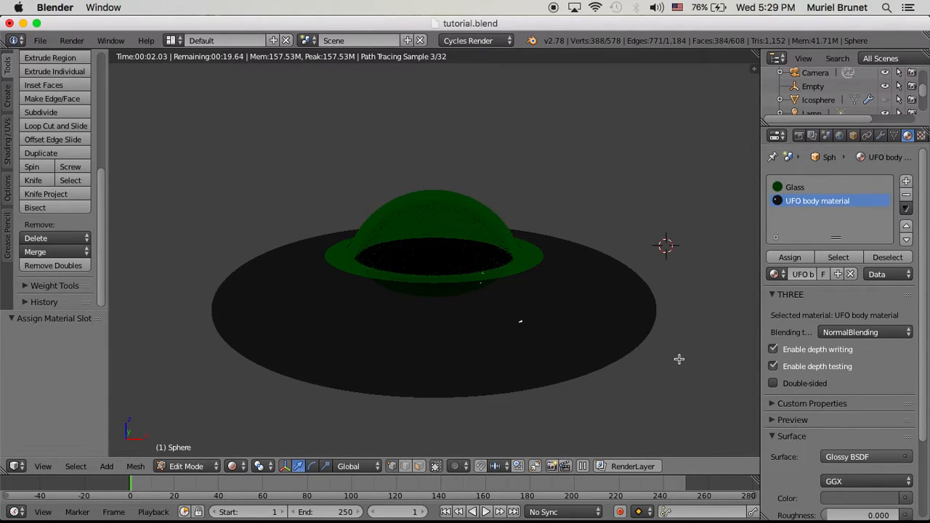
pyautogui.moveTo(687, 364)
pyautogui.mouseDown(button='middle')
pyautogui.moveTo(690, 297)
pyautogui.moveTo(691, 368)
pyautogui.moveTo(677, 368)
pyautogui.mouseUp(button='middle')
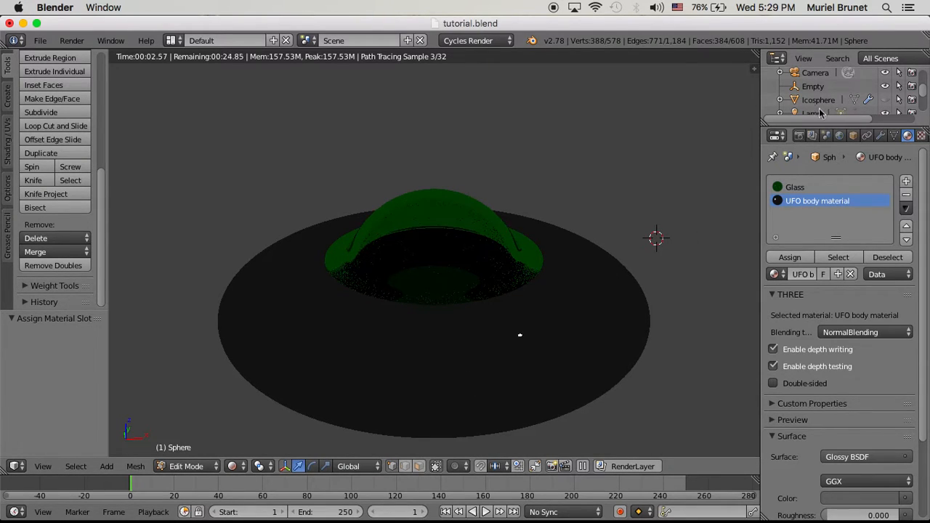
# - Change the Lamp to a Sun light and set its size to 3.680
pyautogui.scroll(-2, 815, 109)
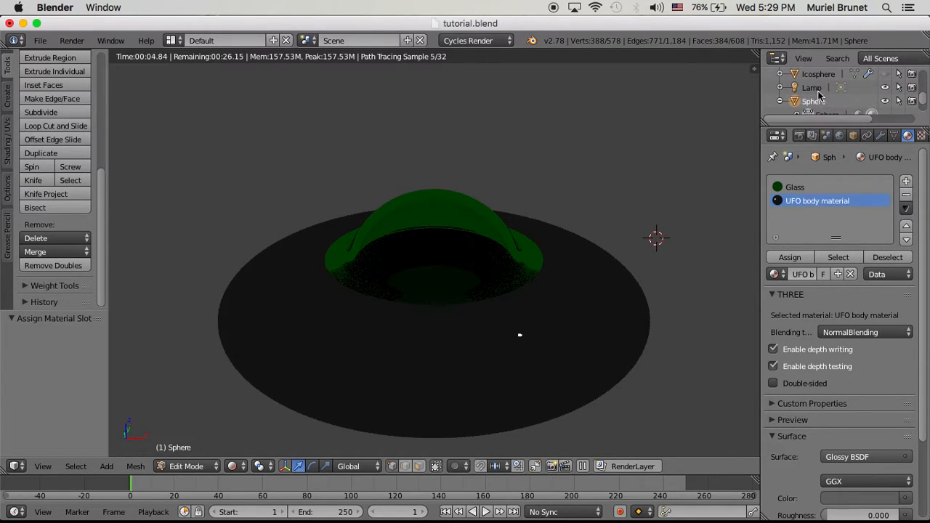
pyautogui.click(810, 88)
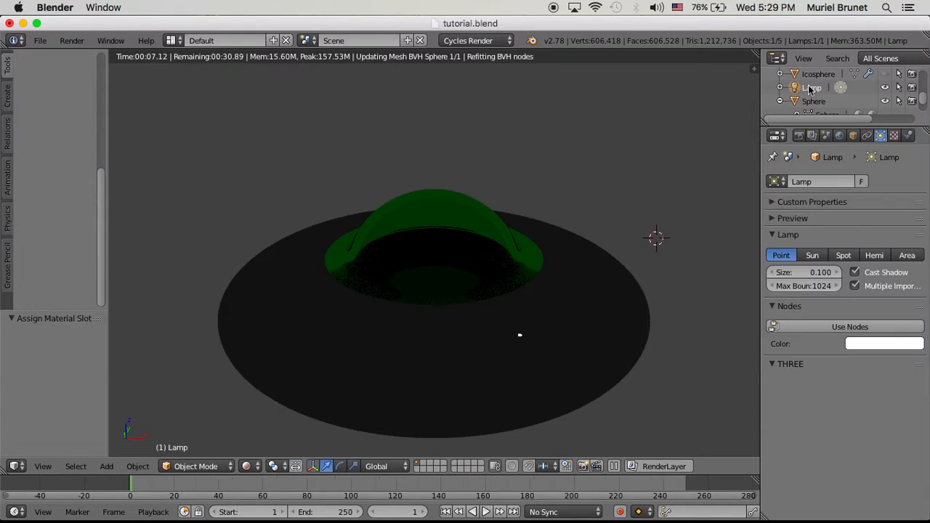
pyautogui.click(812, 256)
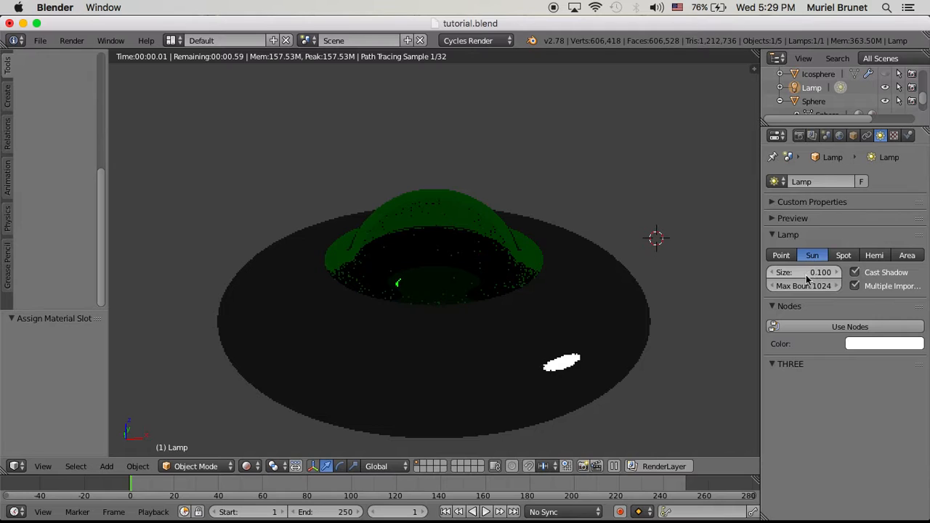
pyautogui.moveTo(806, 279)
pyautogui.mouseDown()
pyautogui.moveTo(929, 279)
pyautogui.moveTo(802, 271)
pyautogui.mouseUp()
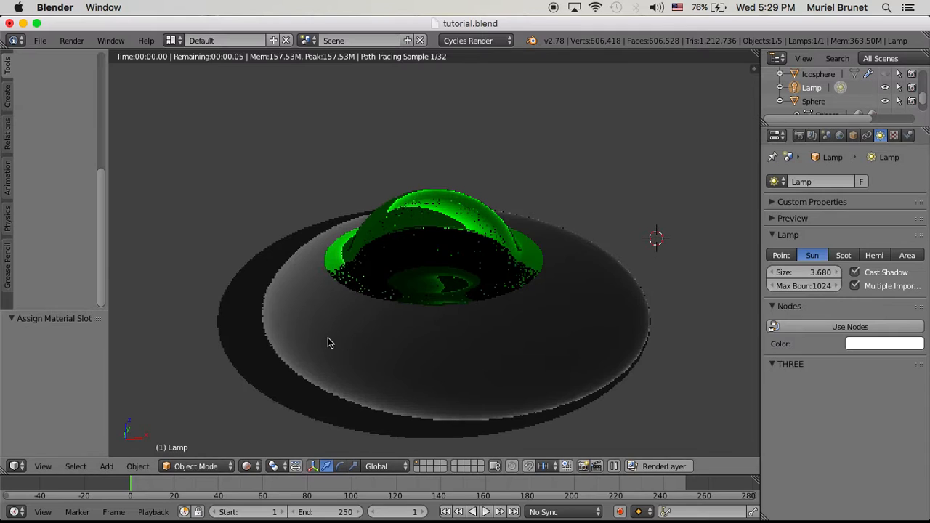
pyautogui.moveTo(689, 326); pyautogui.dragTo(669, 324, button='middle')
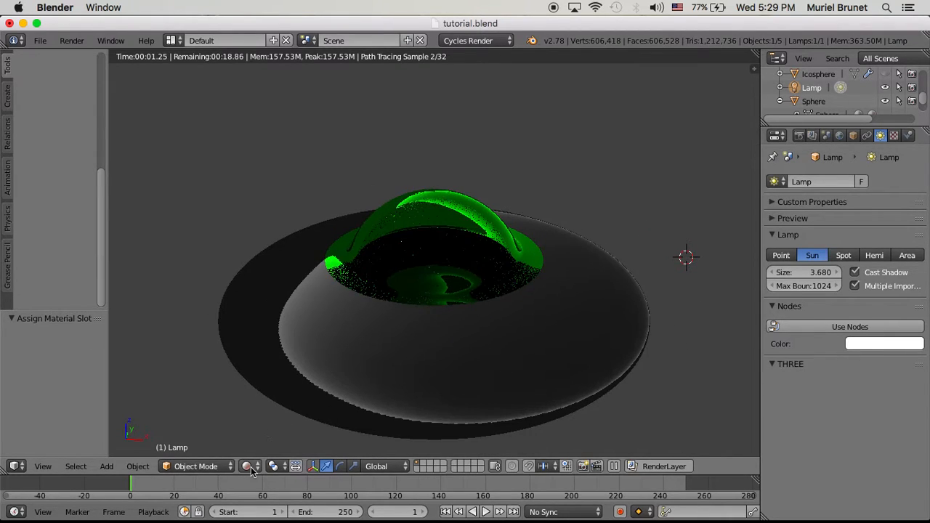
# - Select the Icosphere object, make it visible in the viewport, and check the spheres around the saucer
pyautogui.click(825, 76)
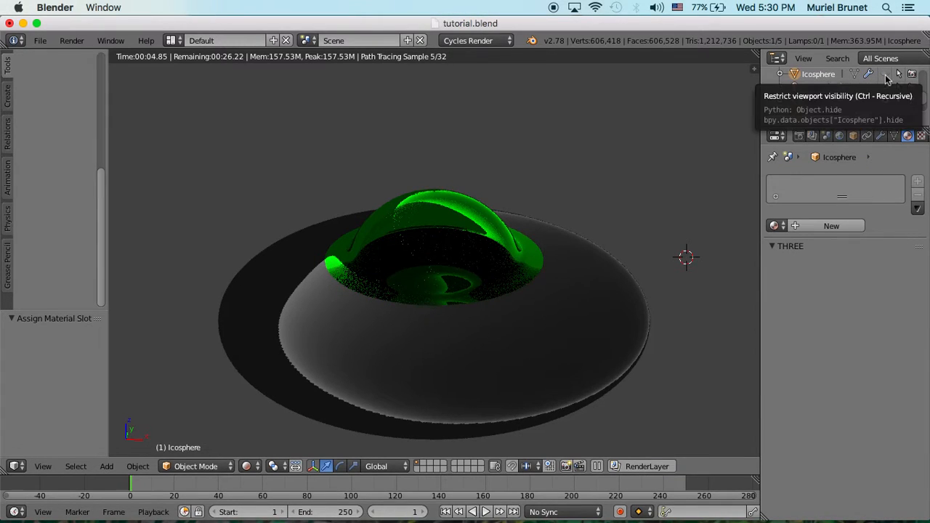
pyautogui.click(885, 74)
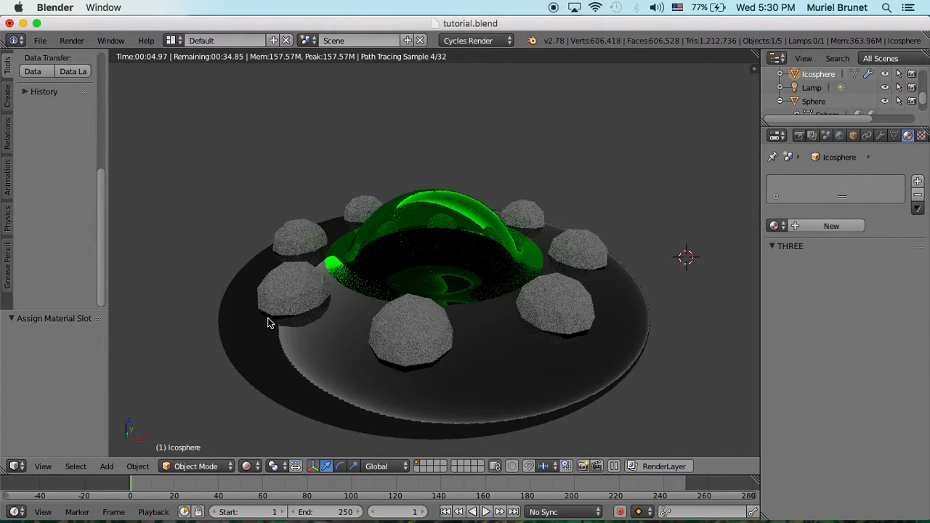
pyautogui.moveTo(659, 404); pyautogui.dragTo(660, 363, button='middle')
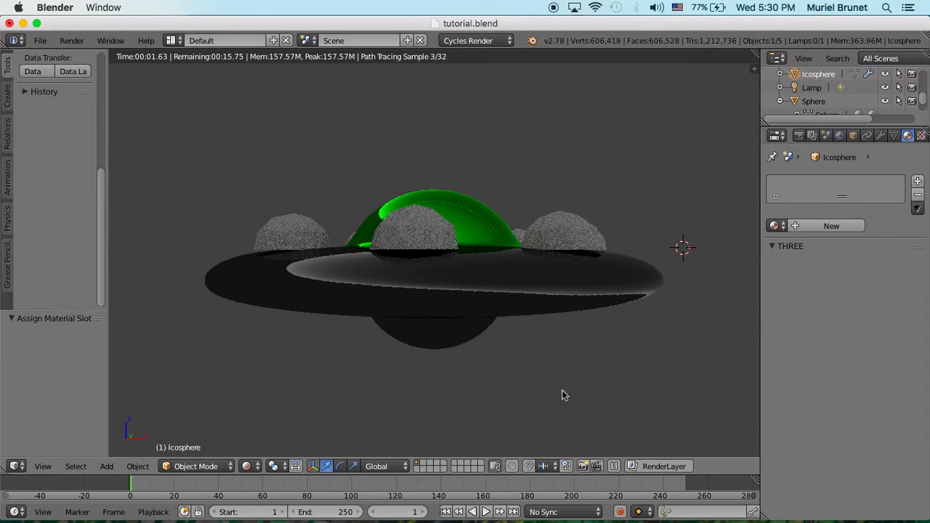
pyautogui.moveTo(568, 371); pyautogui.dragTo(563, 420, button='middle')
# - Put the Icosphere in Edit Mode and return the viewport to Solid shading
pyautogui.click(182, 471)
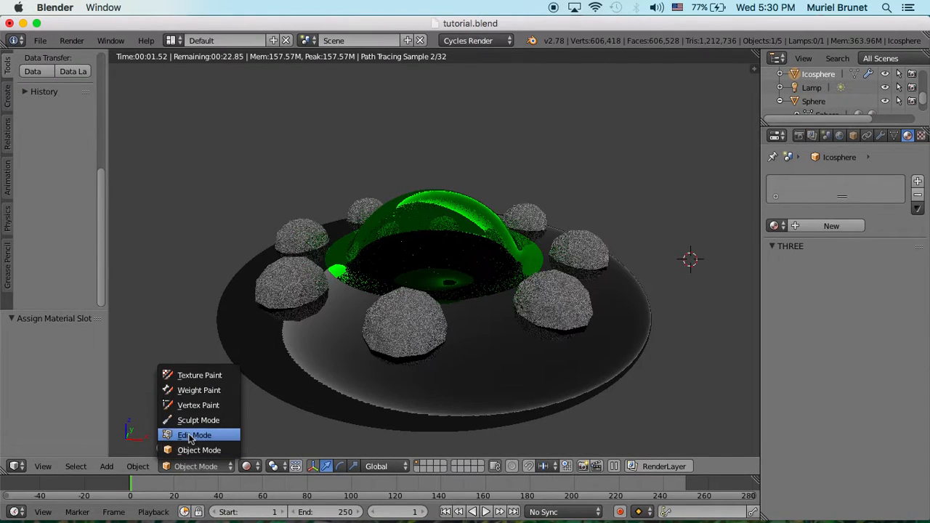
pyautogui.click(188, 433)
pyautogui.moveTo(729, 288); pyautogui.dragTo(726, 317, button='middle')
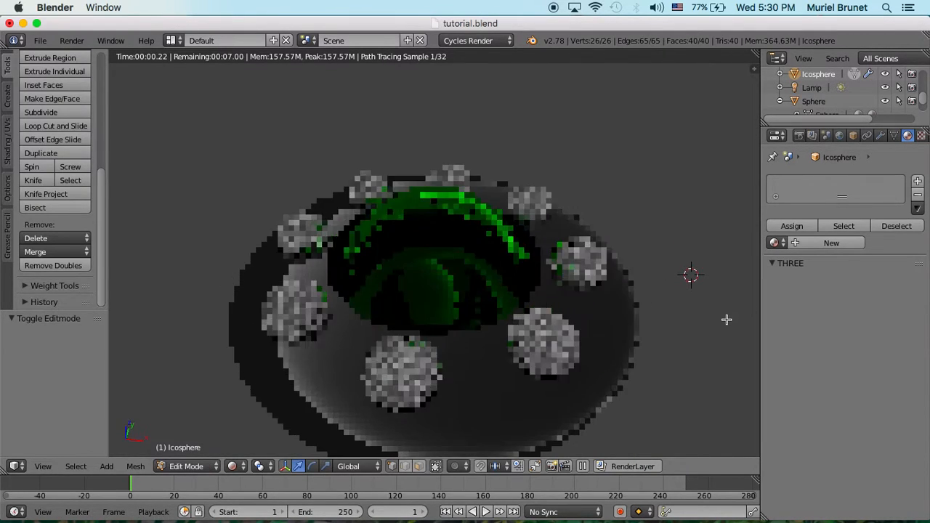
pyautogui.click(232, 467)
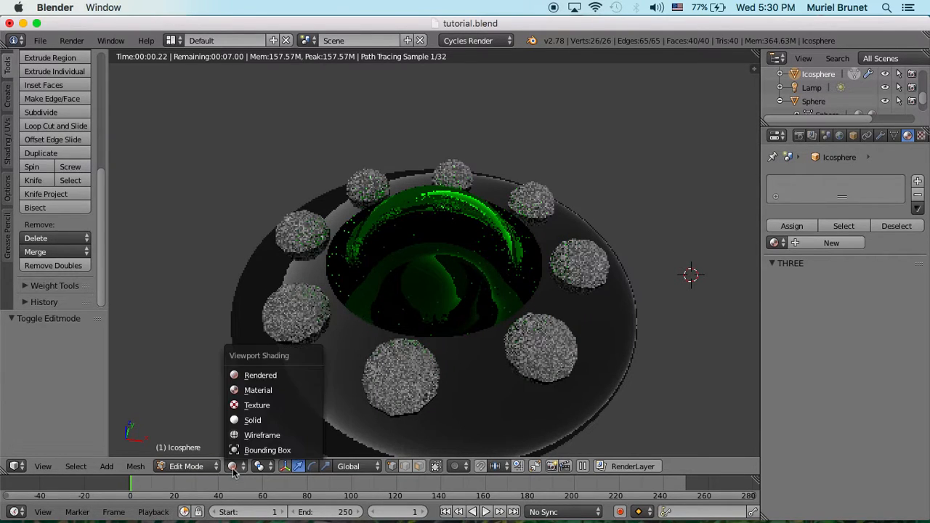
pyautogui.click(249, 423)
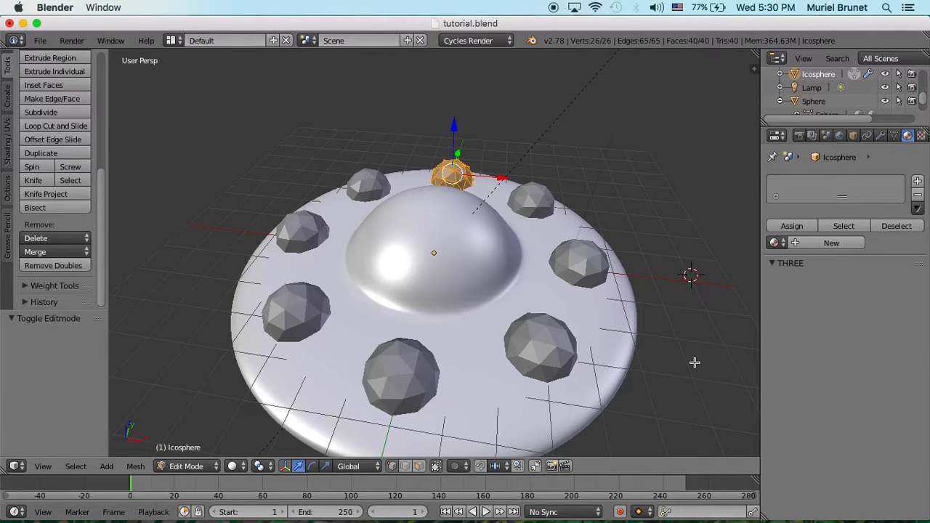
# - Rotate the ico sphere mesh -4.78° about the global X axis to follow the saucer's slope
pyautogui.moveTo(689, 361); pyautogui.dragTo(234, 300, button='middle')
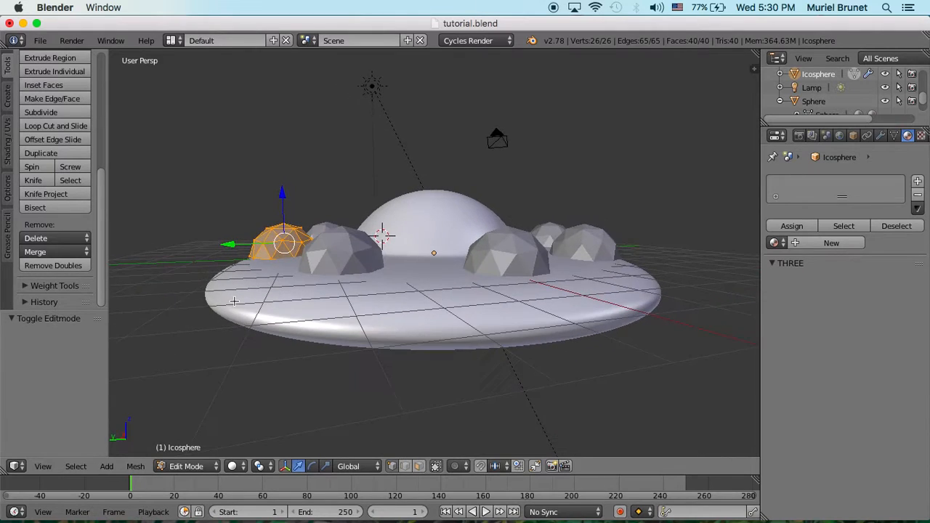
pyautogui.press('r')
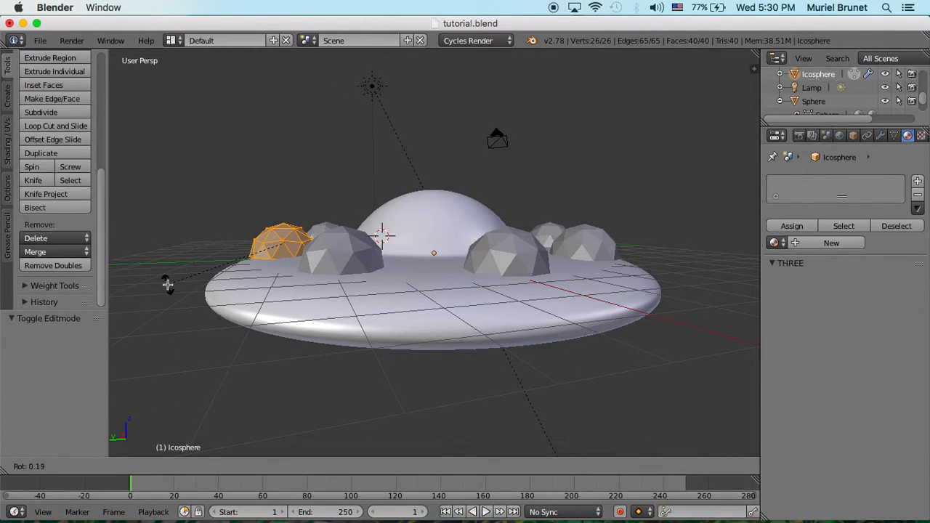
pyautogui.press('x')
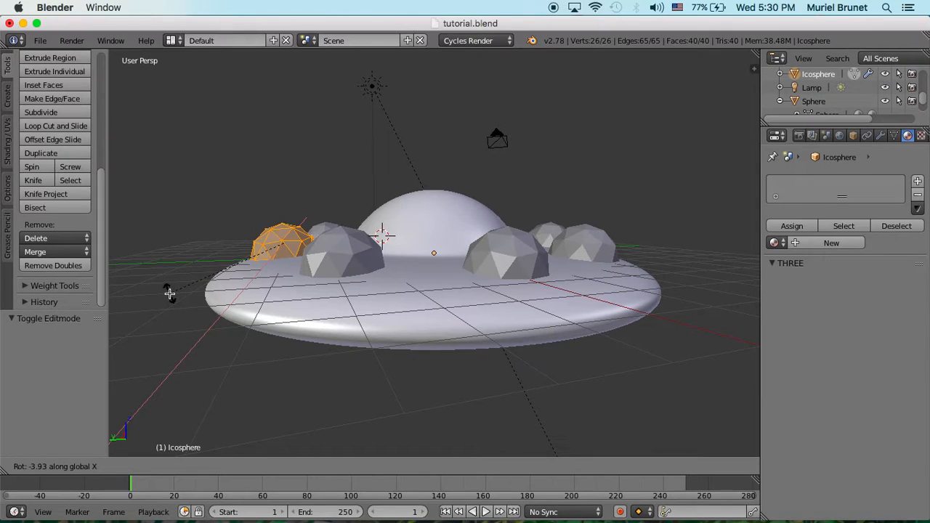
pyautogui.click(169, 295)
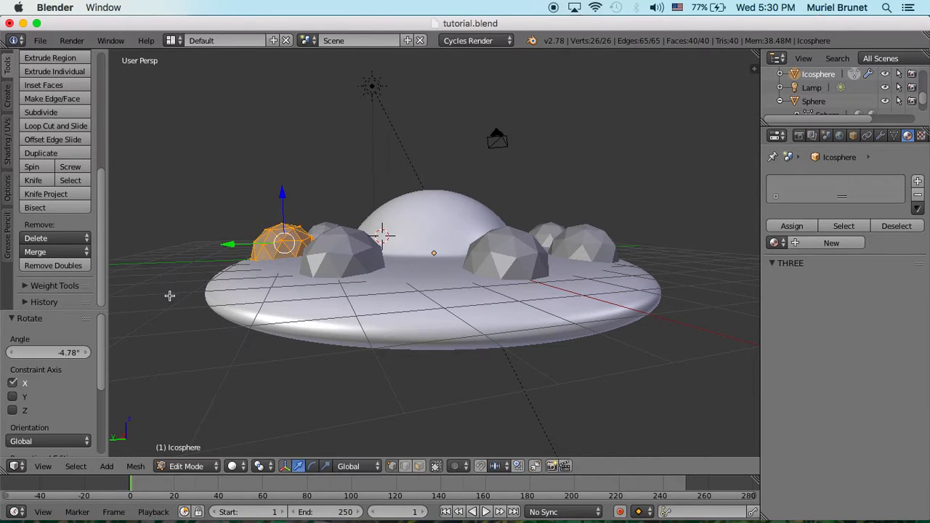
# - Inspect the tilted spheres around the saucer, return to Object Mode, and preview them with Rendered shading
pyautogui.moveTo(166, 290); pyautogui.dragTo(338, 295, button='middle')
pyautogui.moveTo(537, 397); pyautogui.dragTo(501, 364, button='middle')
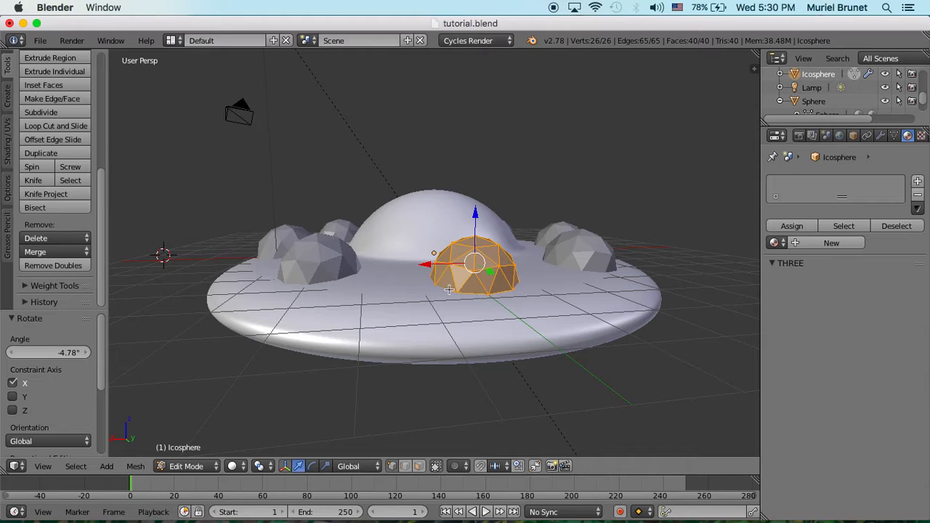
pyautogui.moveTo(421, 287); pyautogui.dragTo(550, 281, button='middle')
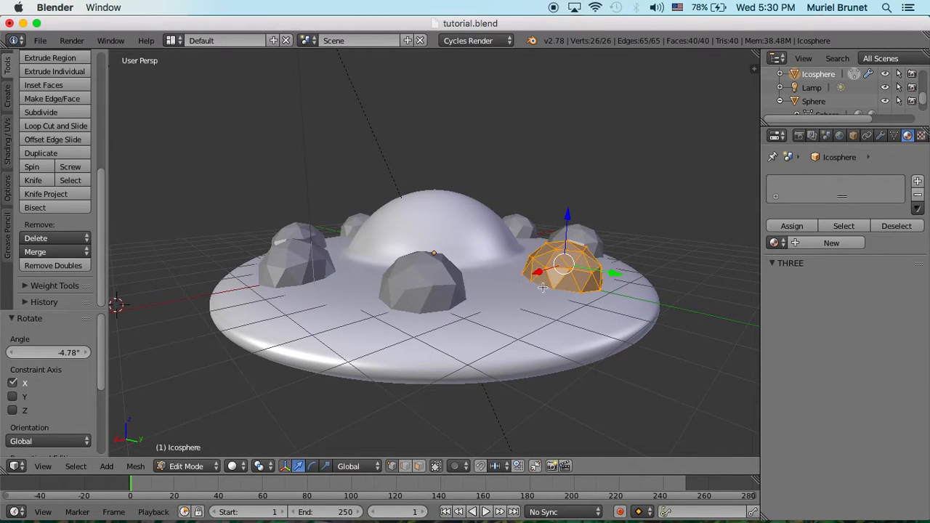
pyautogui.moveTo(607, 289); pyautogui.dragTo(530, 281, button='middle')
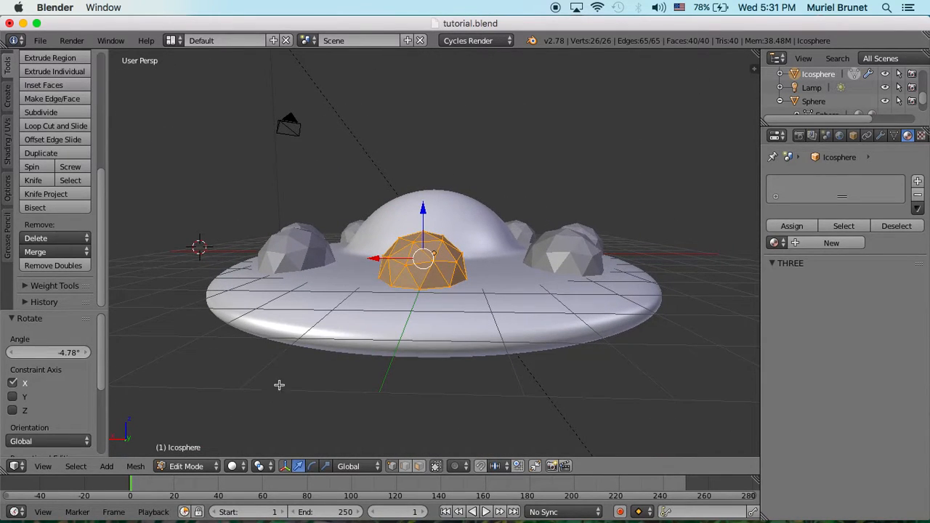
pyautogui.click(209, 466)
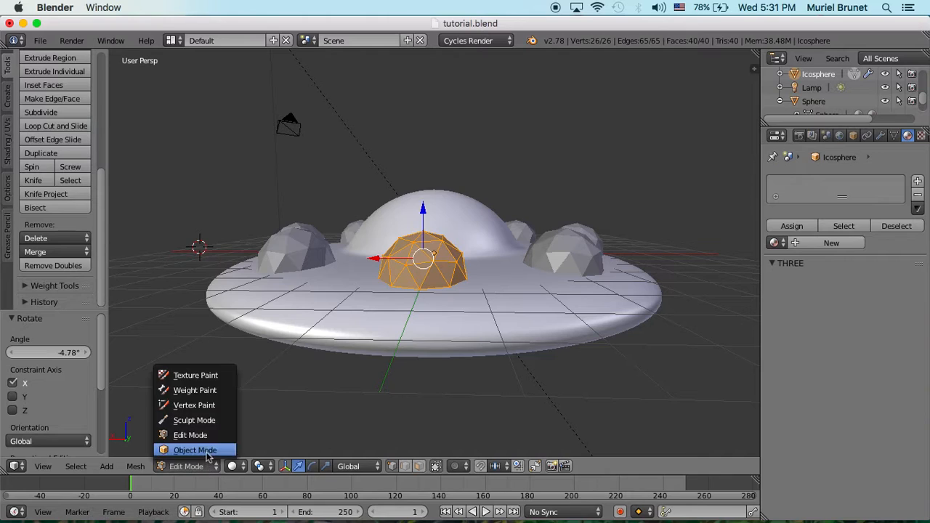
pyautogui.click(207, 451)
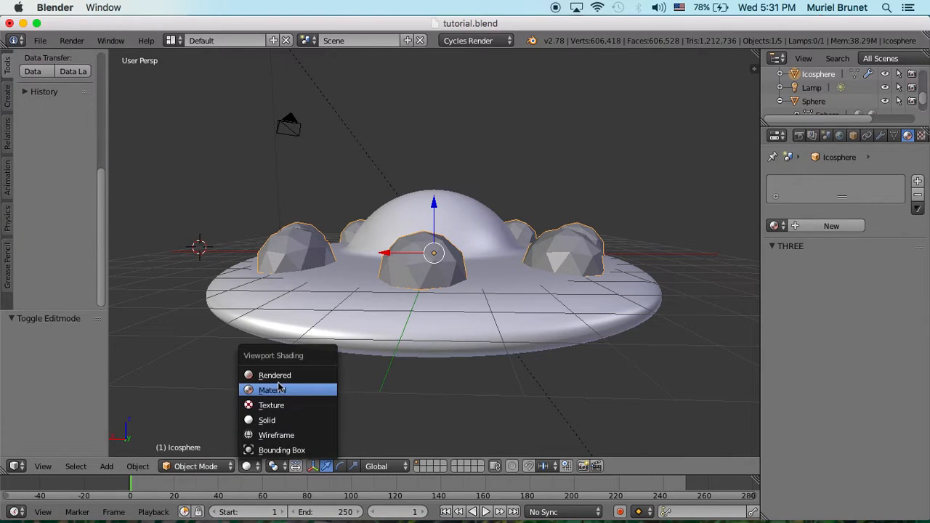
pyautogui.click(293, 380)
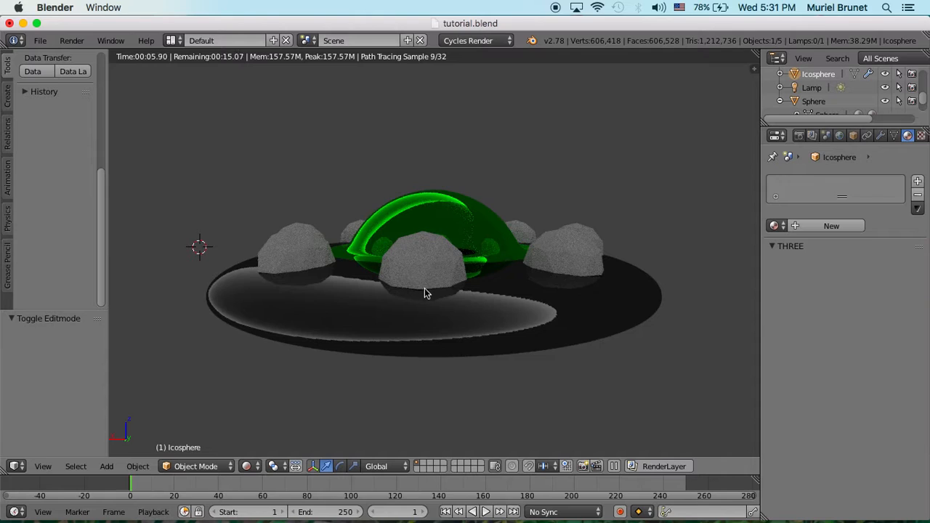
# - In Edit Mode with Solid shading, rotate the ico sphere mesh -2.254° about the global X axis
pyautogui.press('Tab')
pyautogui.click(232, 465)
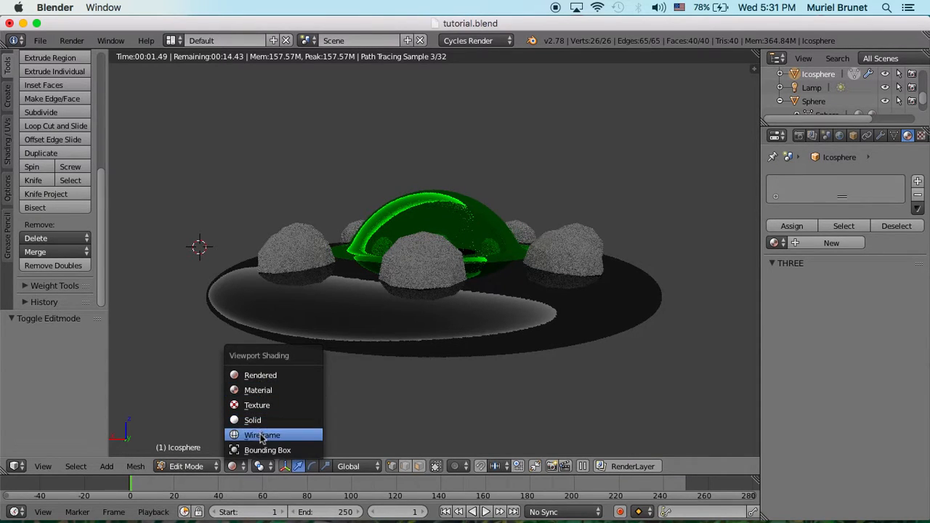
pyautogui.click(261, 420)
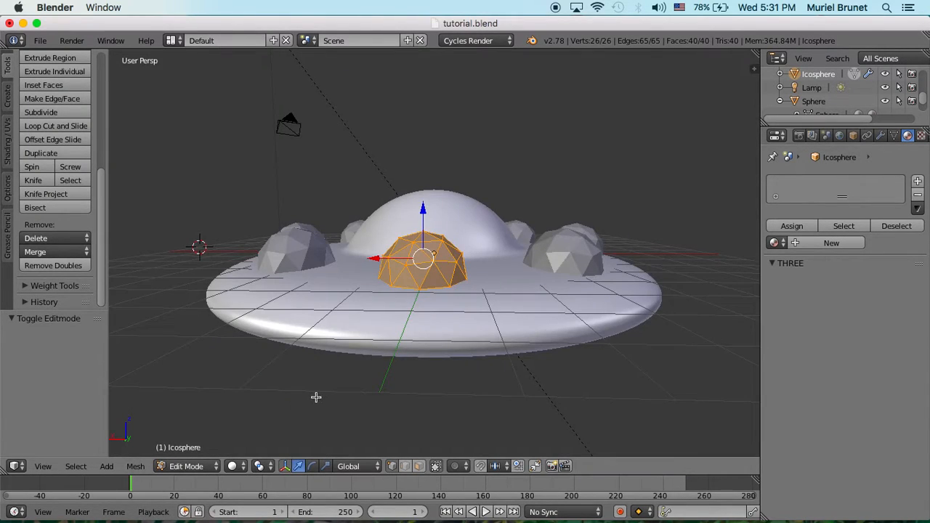
pyautogui.press('r')
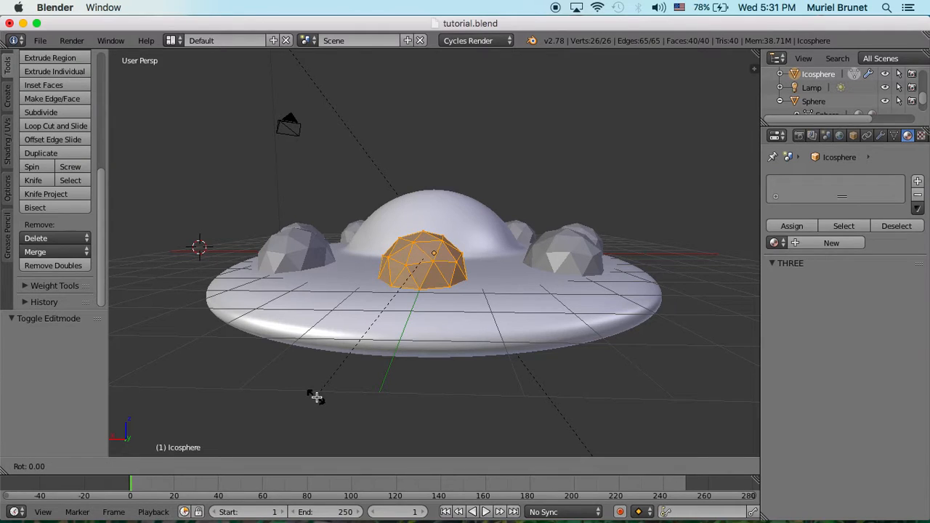
pyautogui.press('x')
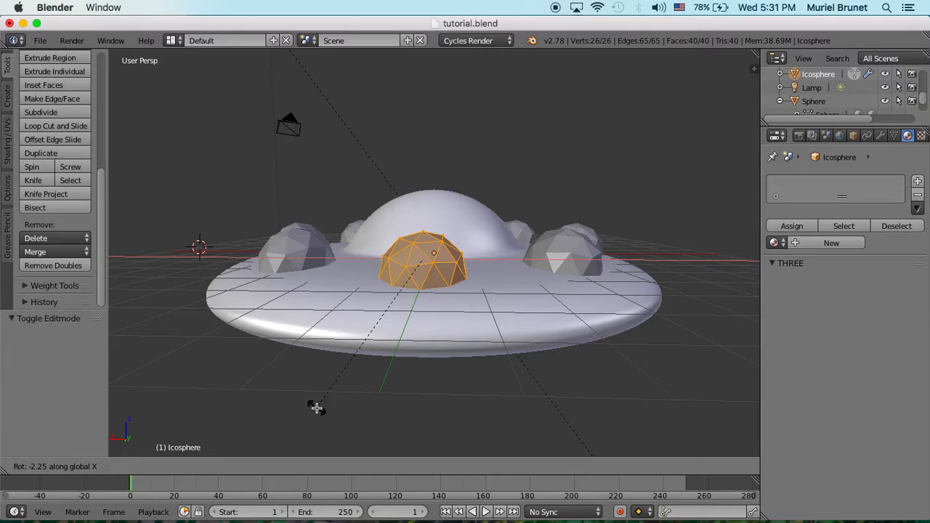
pyautogui.click(316, 408)
# - Preview the tilted spheres with Rendered shading from several sides of the saucer, and return the viewport to Solid shading
pyautogui.click(234, 466)
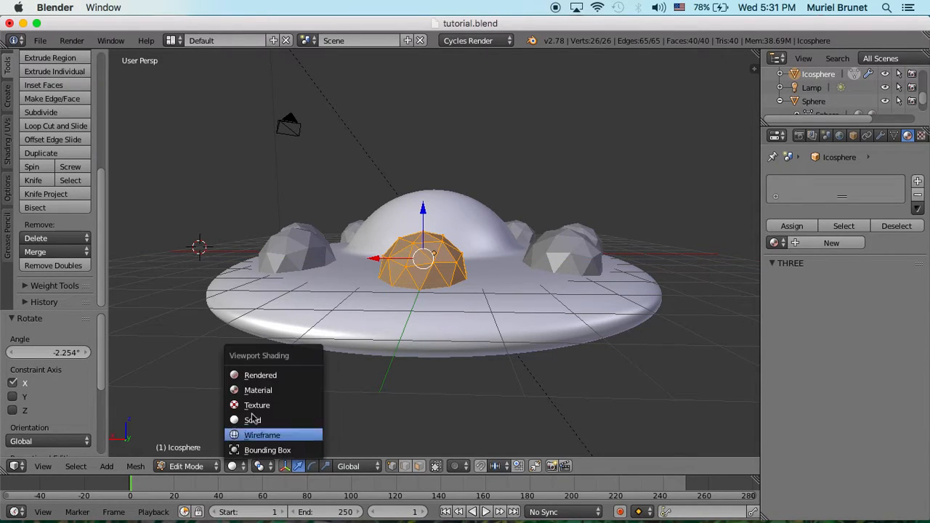
pyautogui.click(259, 375)
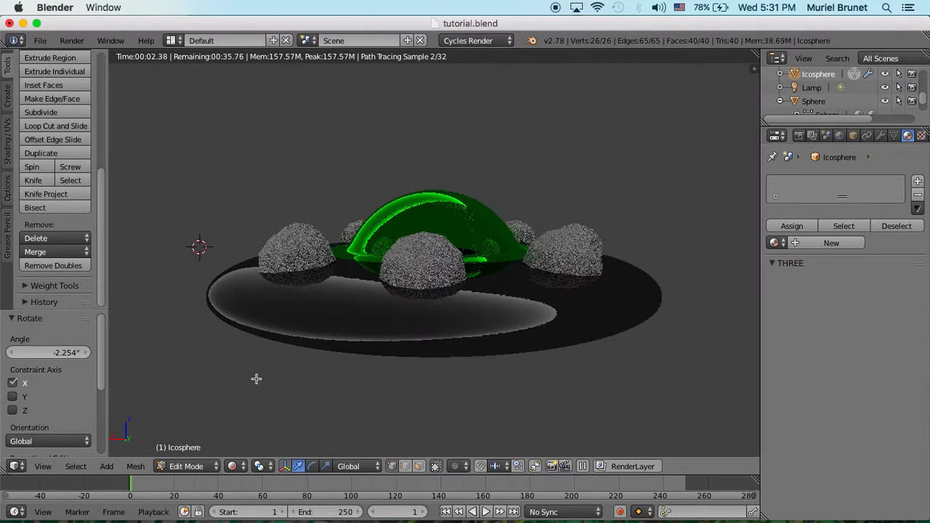
pyautogui.moveTo(283, 354); pyautogui.dragTo(498, 379, button='middle')
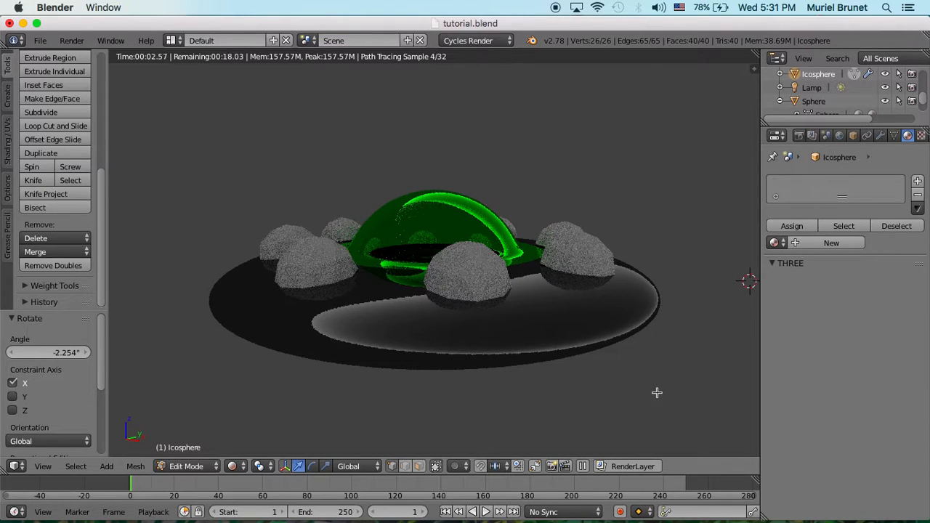
pyautogui.moveTo(428, 411); pyautogui.dragTo(501, 407, button='middle')
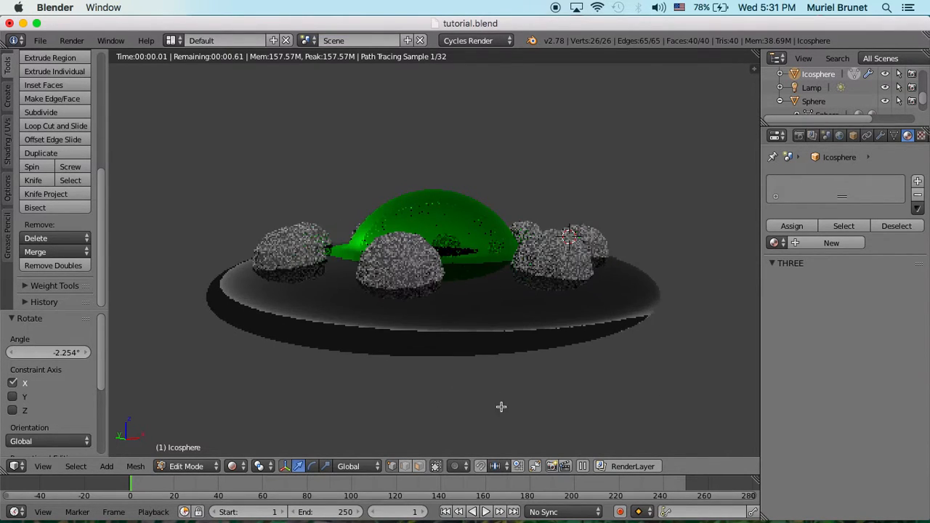
pyautogui.click(244, 466)
pyautogui.click(256, 419)
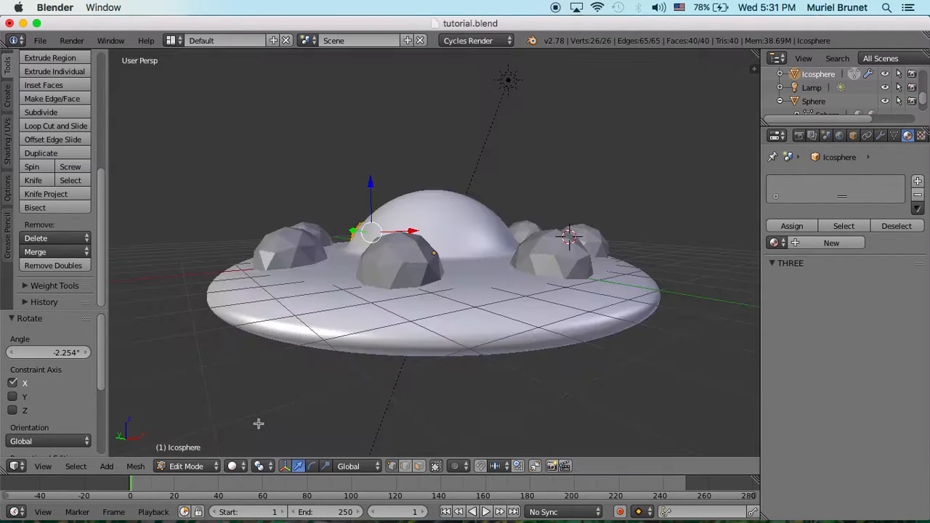
# - Return to Object Mode and give the Icosphere a new material with a yellow colour
pyautogui.click(193, 466)
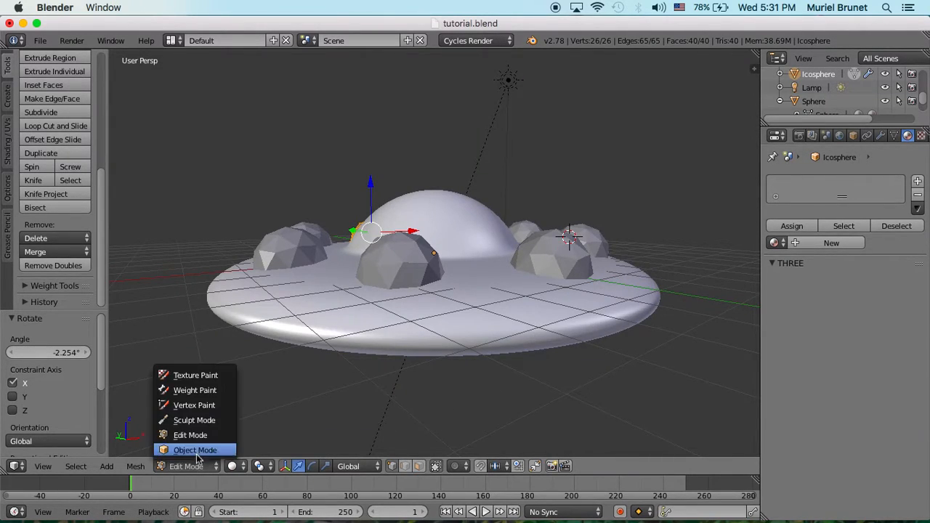
pyautogui.click(197, 448)
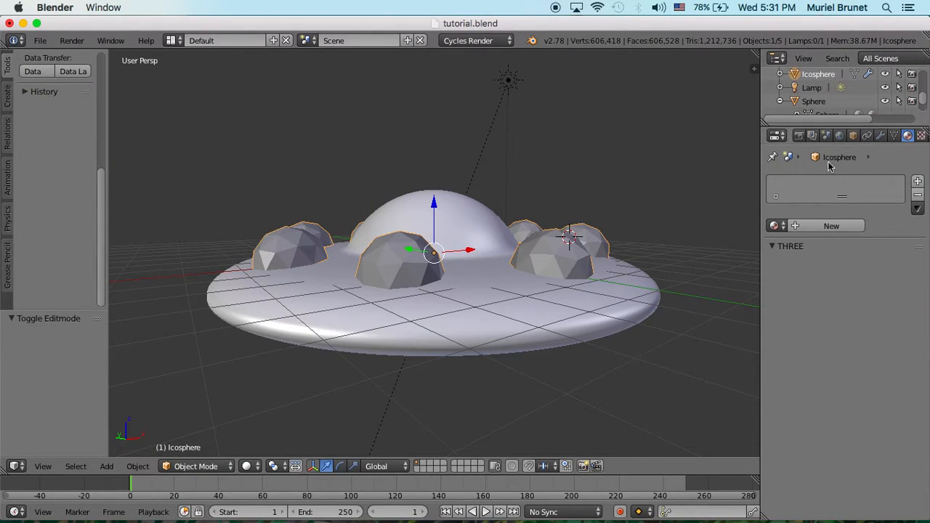
pyautogui.click(806, 228)
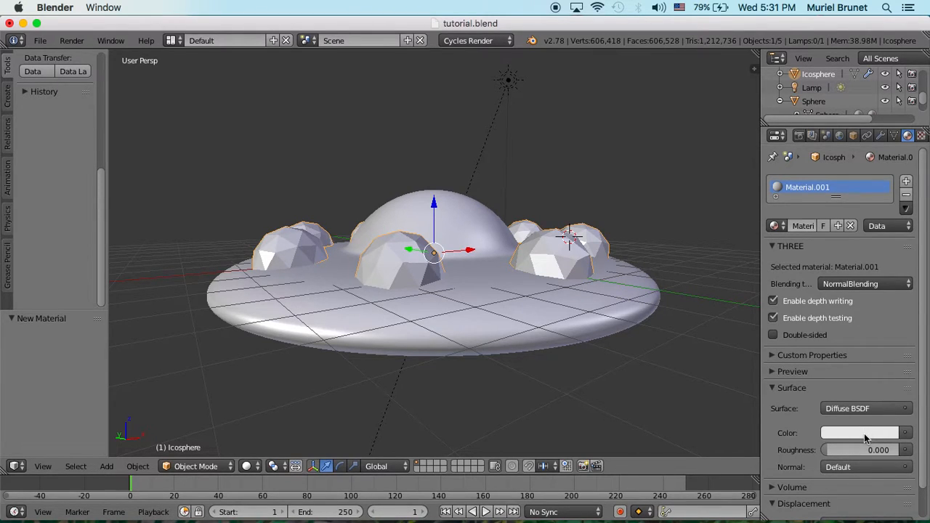
pyautogui.click(864, 433)
pyautogui.moveTo(827, 289); pyautogui.dragTo(788, 310)
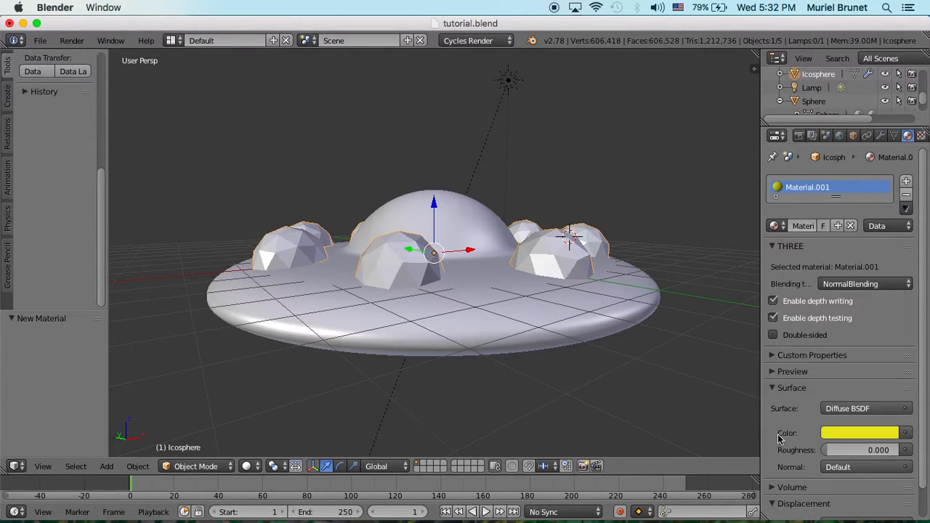
# - Change the Icosphere material's surface to Emission and preview the saucer from above with Rendered shading
pyautogui.click(850, 409)
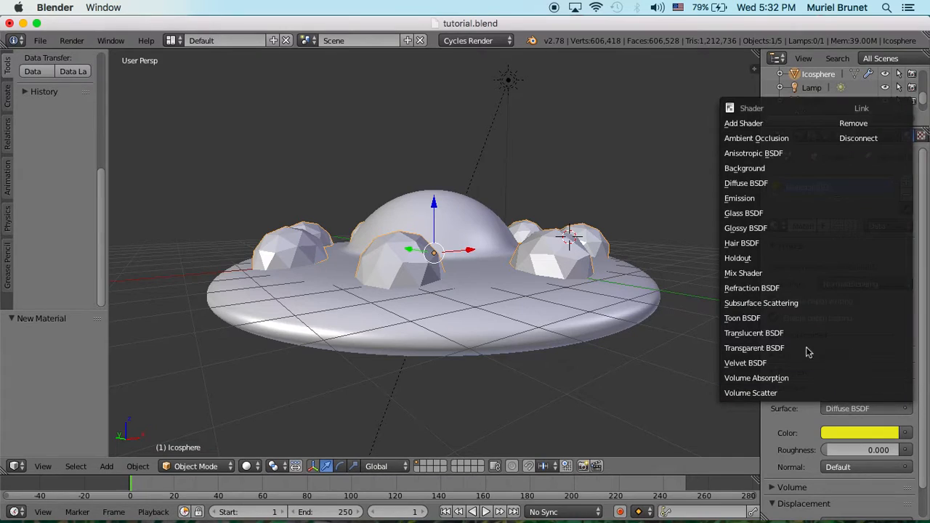
pyautogui.click(748, 199)
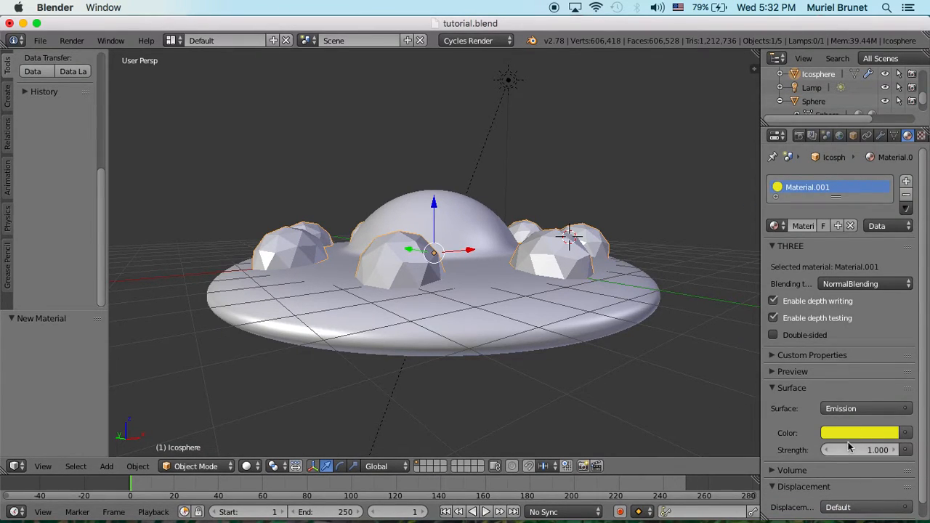
pyautogui.click(248, 465)
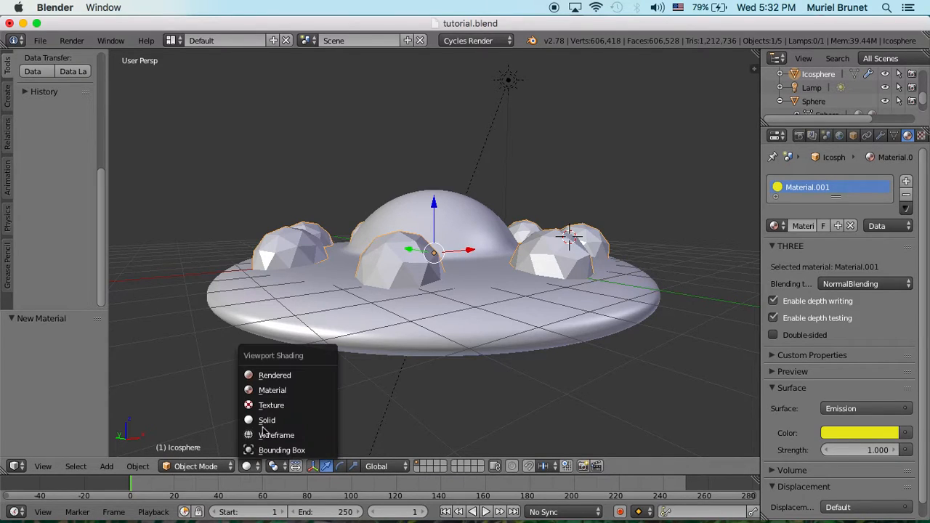
pyautogui.click(275, 375)
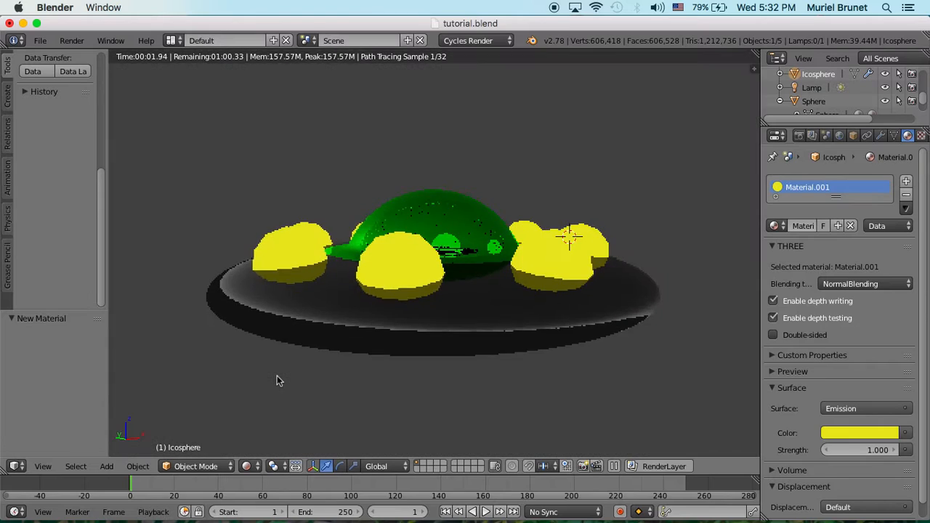
pyautogui.moveTo(613, 380); pyautogui.dragTo(608, 412, button='middle')
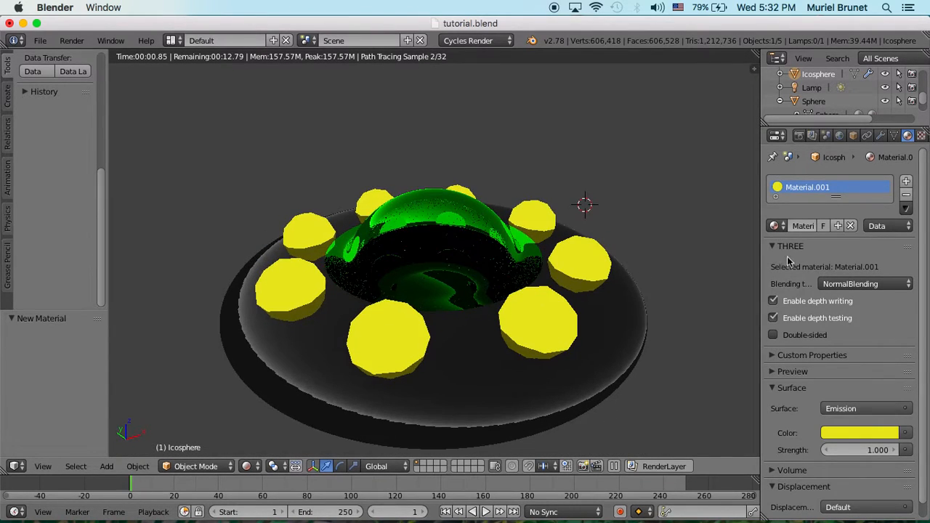
# - Select the sun lamp, try a size of 1, and set its size to 4
pyautogui.click(812, 88)
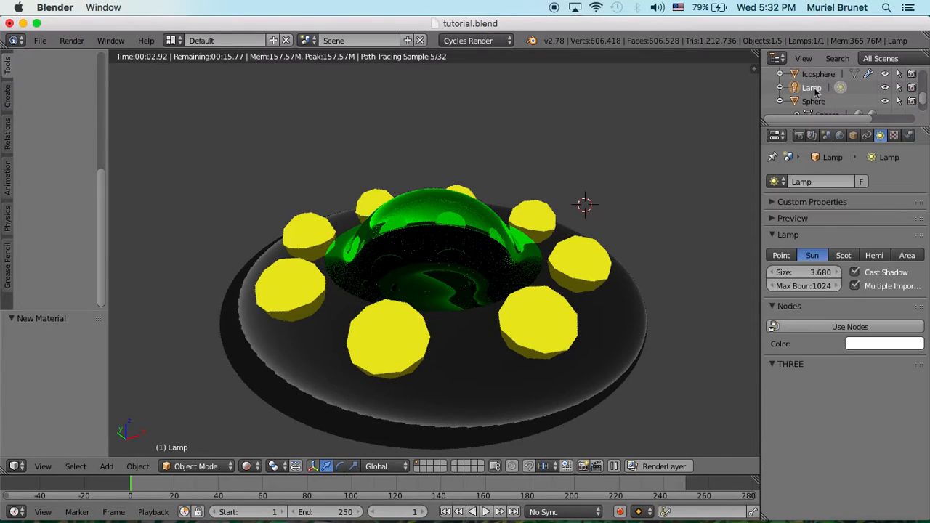
pyautogui.click(816, 272)
pyautogui.write('1')
pyautogui.press('Return')
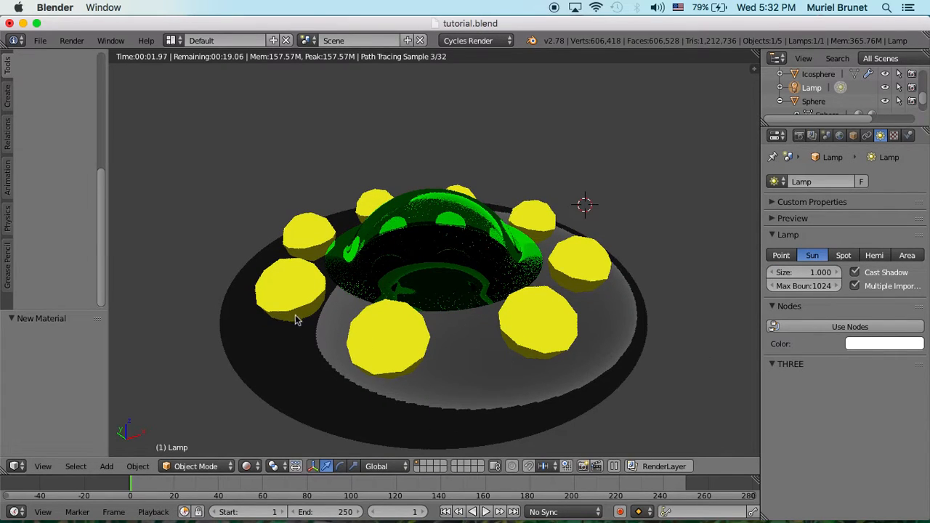
pyautogui.click(820, 272)
pyautogui.write('4')
pyautogui.press('Return')
# - Select the Icosphere, try Glass BSDF as its surface, change it to Glossy BSDF, and check the spheres around the saucer
pyautogui.scroll(-2, 826, 107)
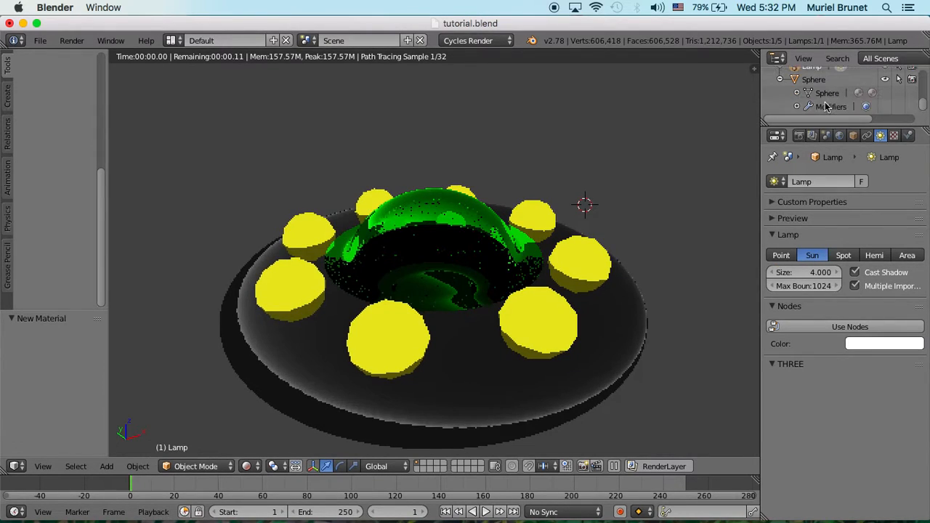
pyautogui.scroll(3, 828, 93)
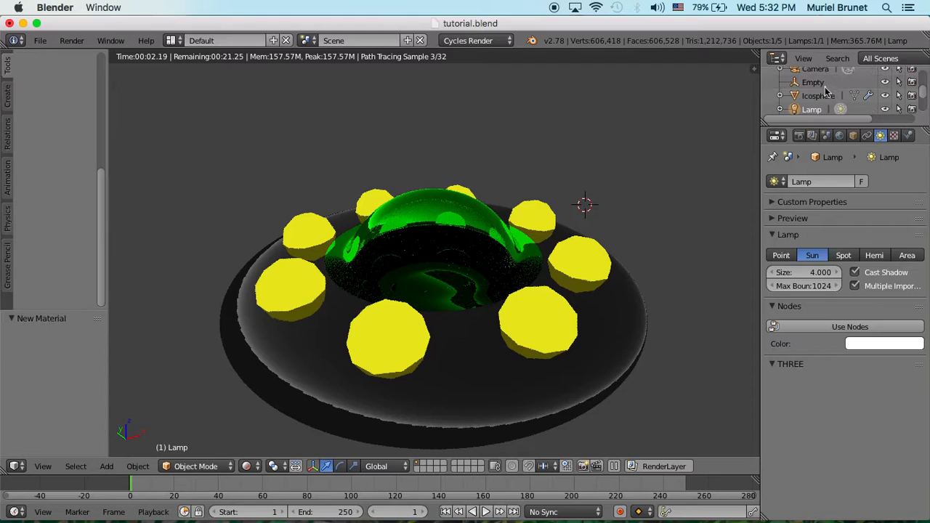
pyautogui.click(819, 95)
pyautogui.click(846, 408)
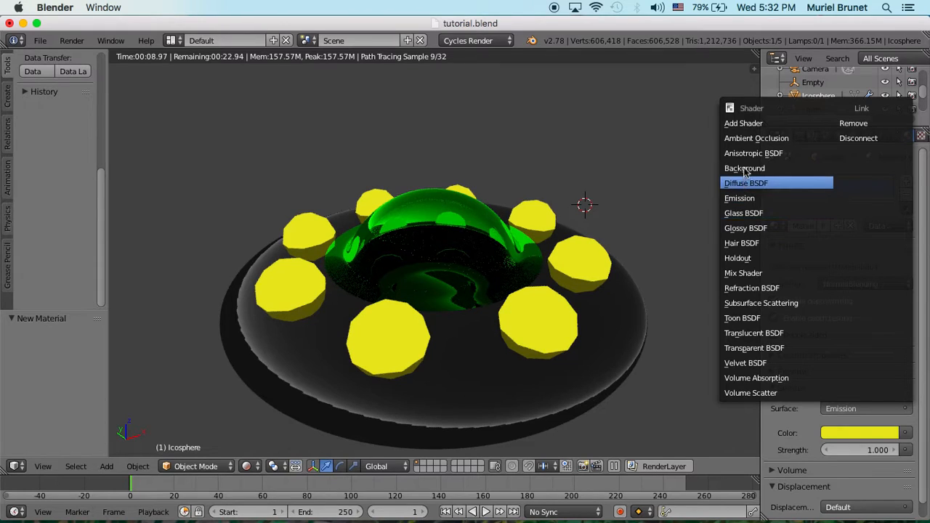
pyautogui.click(748, 213)
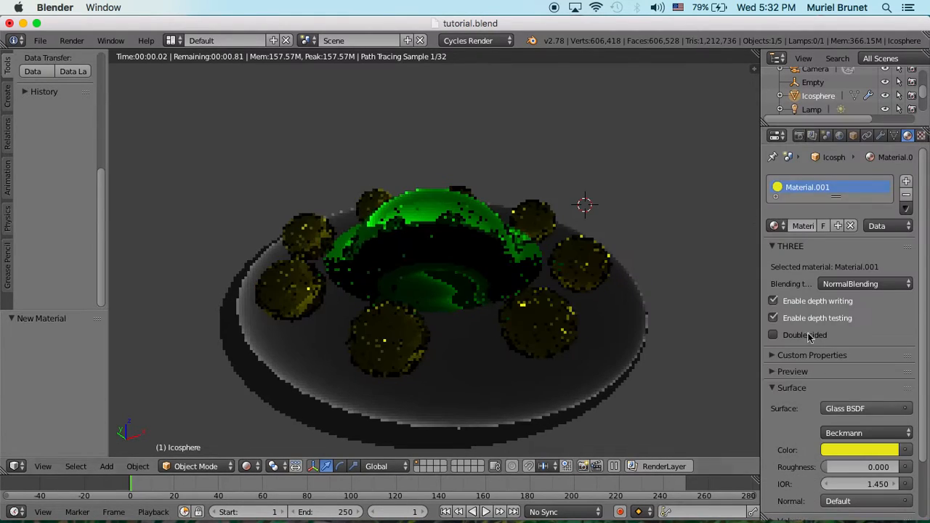
pyautogui.click(846, 408)
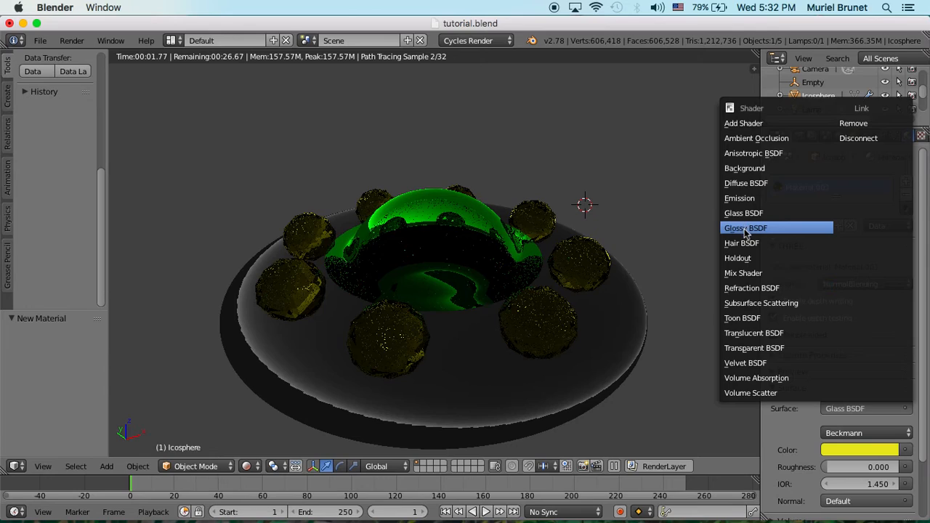
pyautogui.click(745, 228)
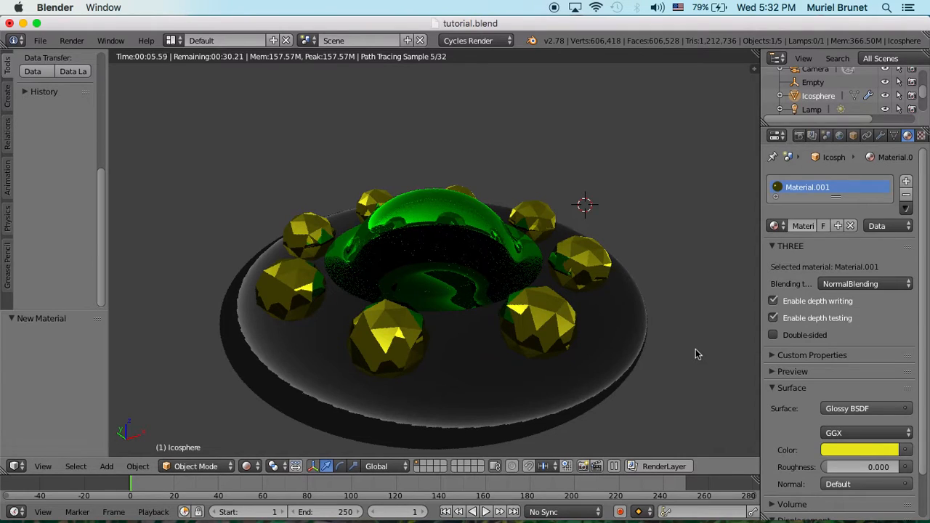
pyautogui.moveTo(695, 353); pyautogui.dragTo(427, 355, button='middle')
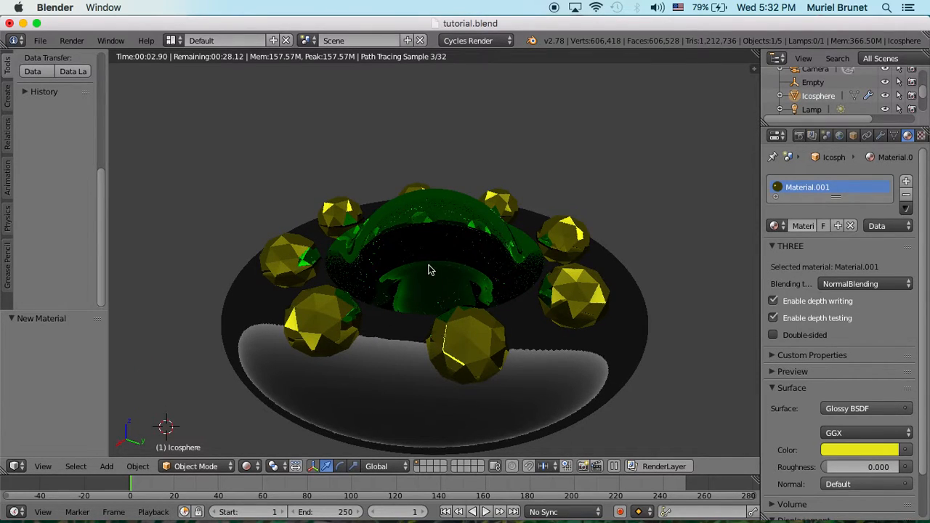
# - Return the viewport to Solid shading and hide the Icosphere and Sphere objects
pyautogui.click(254, 468)
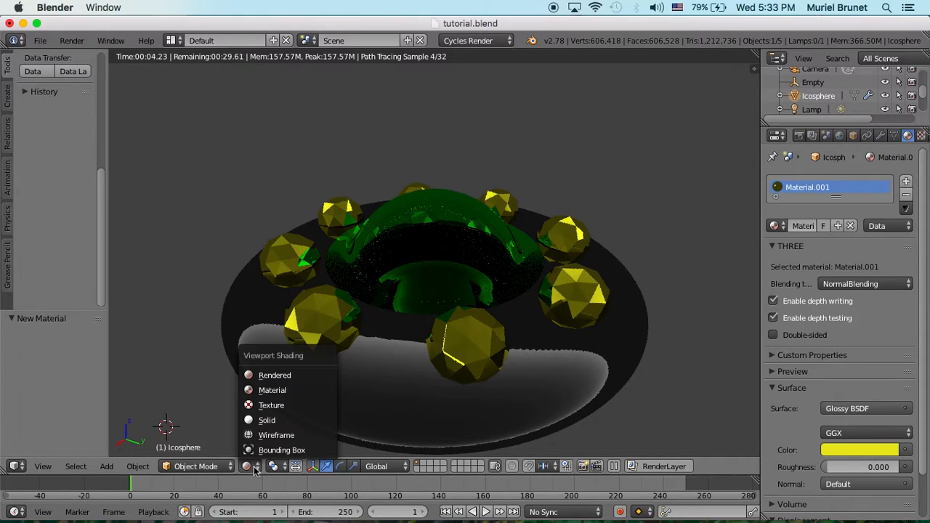
pyautogui.click(277, 420)
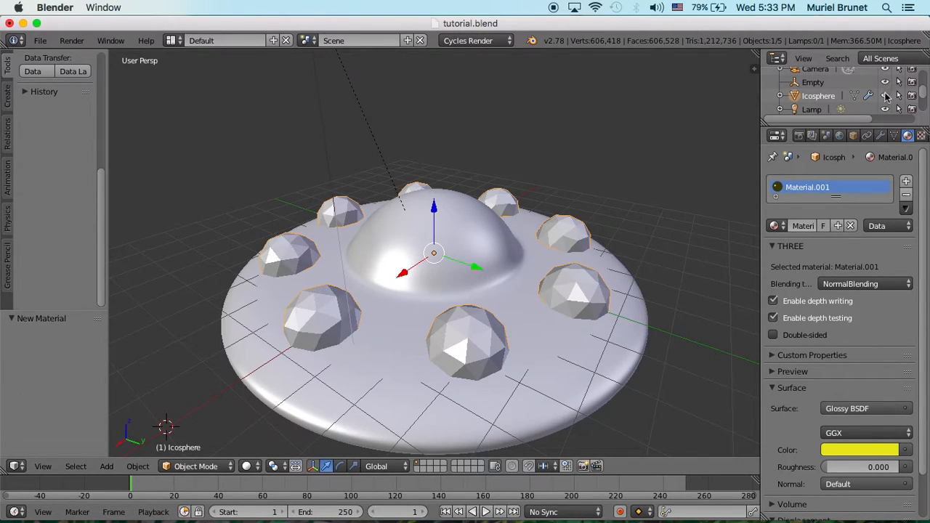
pyautogui.click(884, 96)
pyautogui.scroll(-3, 885, 85)
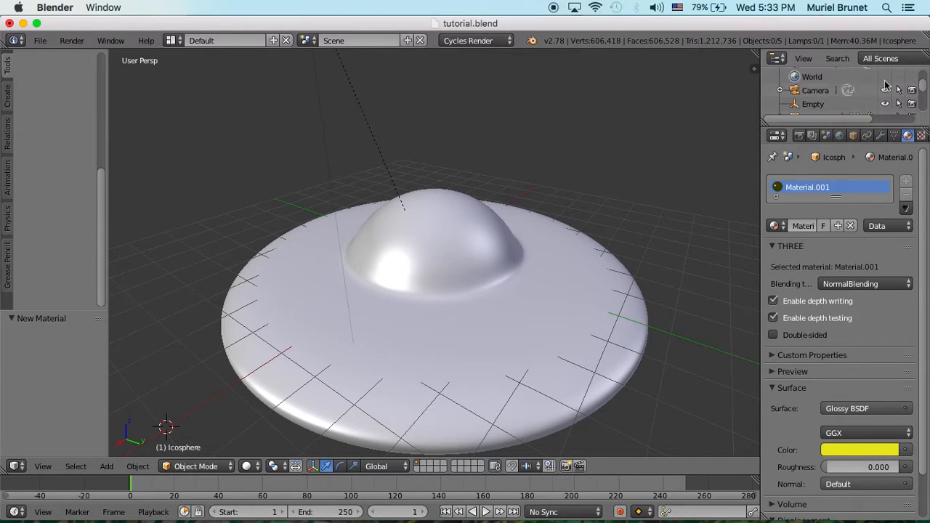
pyautogui.click(884, 80)
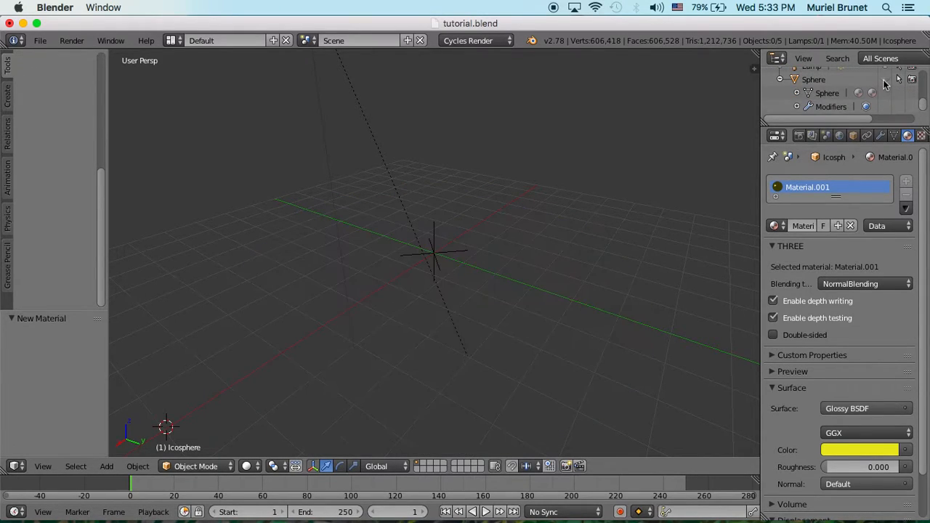
# - Add a Monkey mesh at the centre of the scene, where the saucer parts are hidden
pyautogui.press('KP_7')
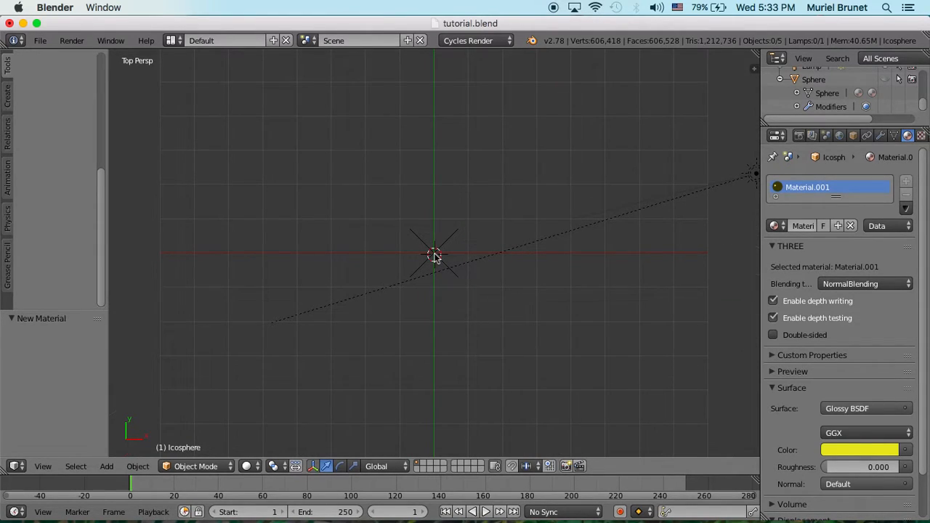
pyautogui.moveTo(448, 271); pyautogui.dragTo(524, 304, button='middle')
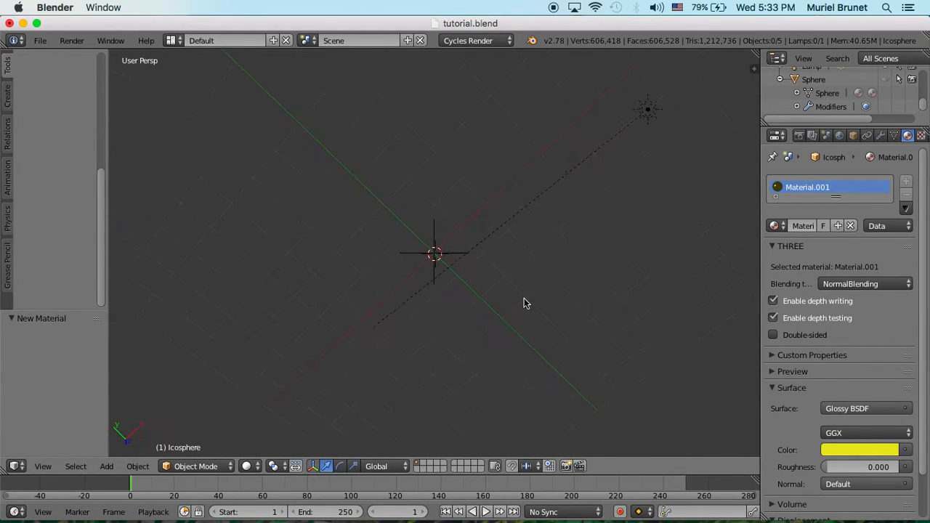
pyautogui.click(107, 467)
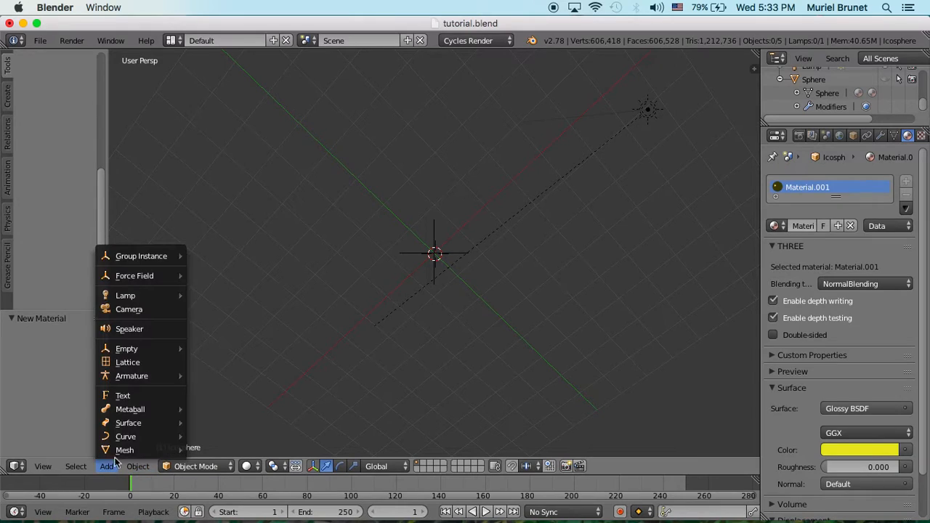
pyautogui.moveTo(124, 451)
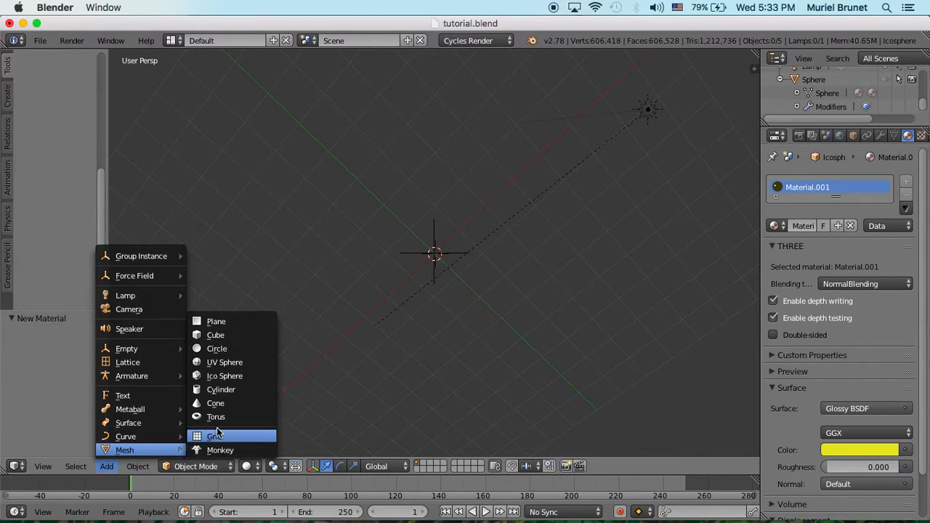
pyautogui.click(231, 449)
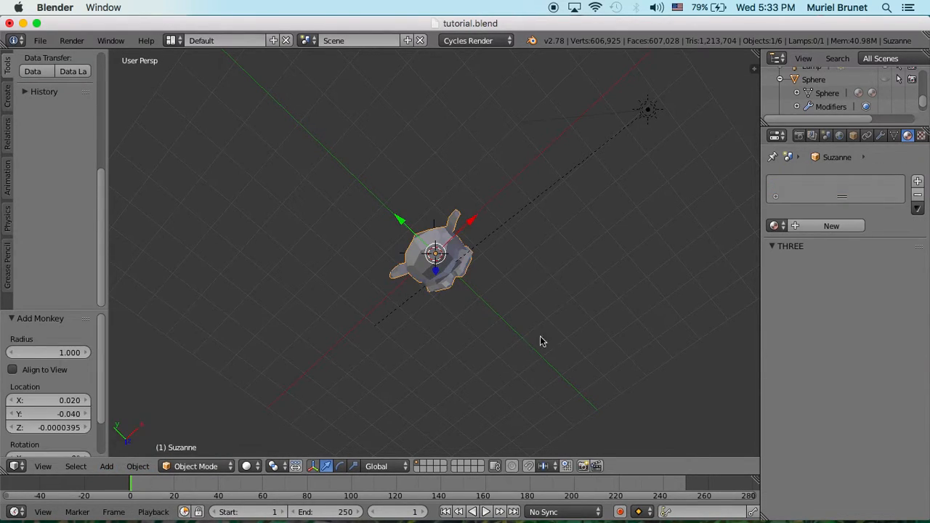
# - Scale the monkey down uniformly to about 0.56 in the front view
pyautogui.moveTo(565, 314); pyautogui.dragTo(517, 222, button='middle')
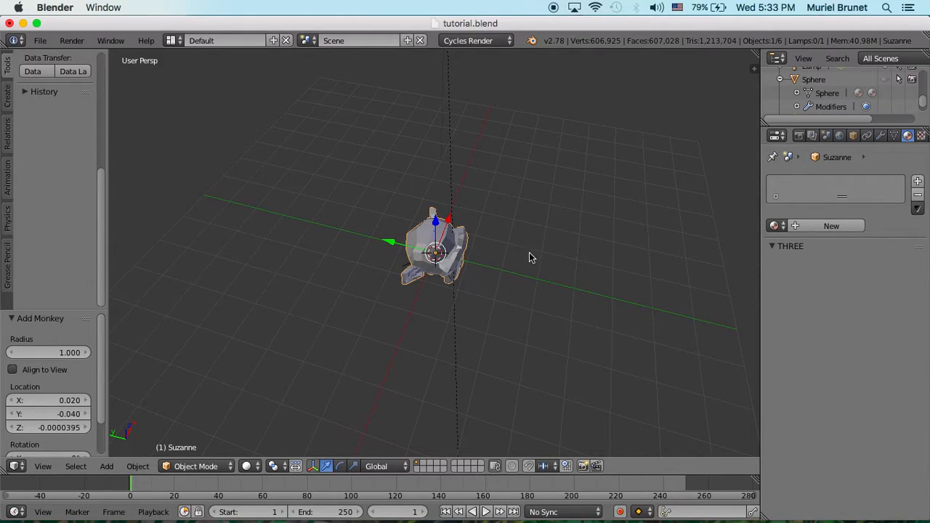
pyautogui.press('KP_1')
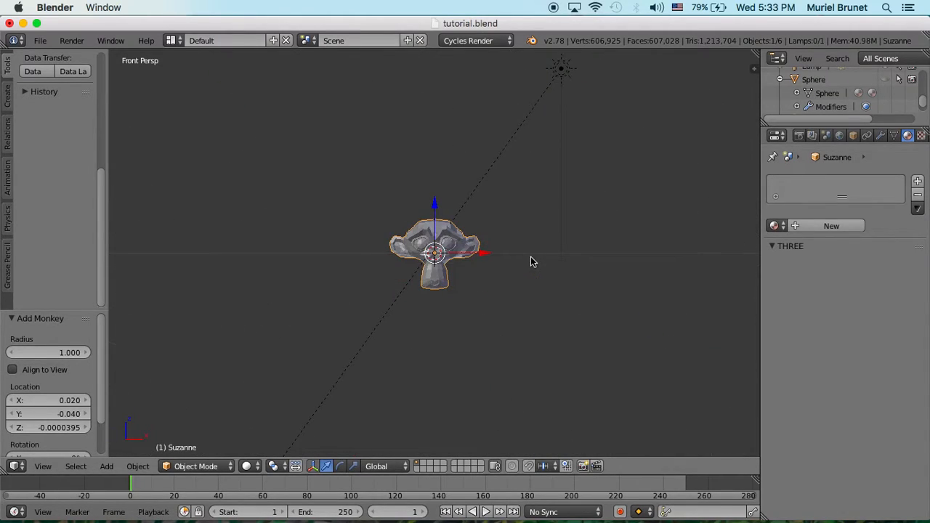
pyautogui.press('s')
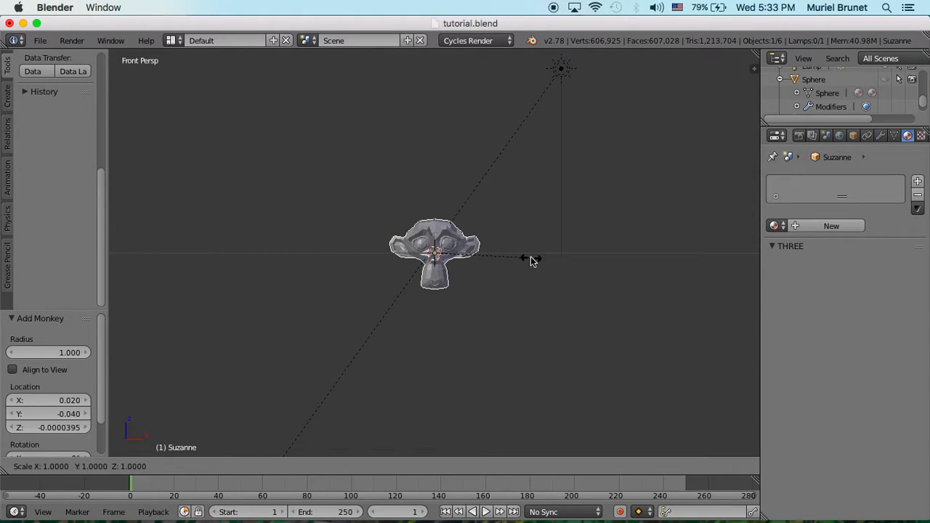
pyautogui.click(489, 261)
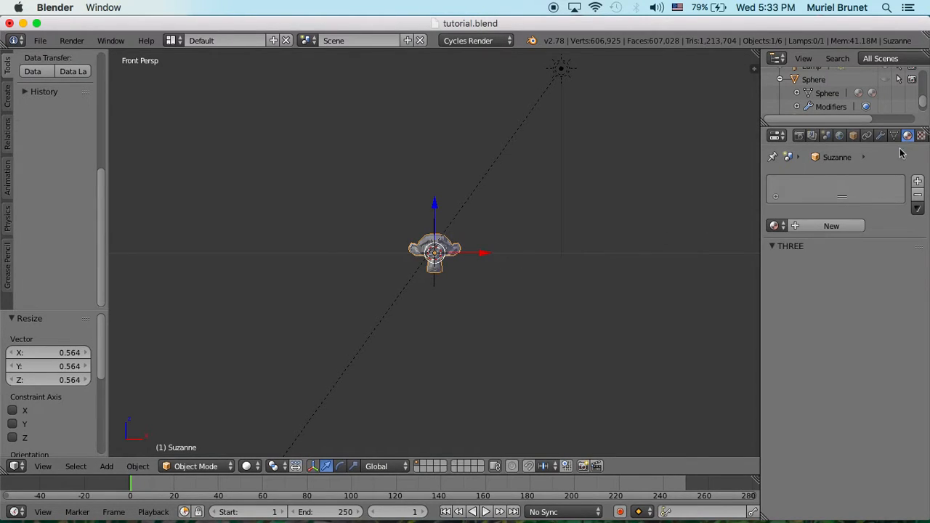
# - Create a new material for the monkey and set its Diffuse BSDF colour to a dark orange-red
pyautogui.click(828, 226)
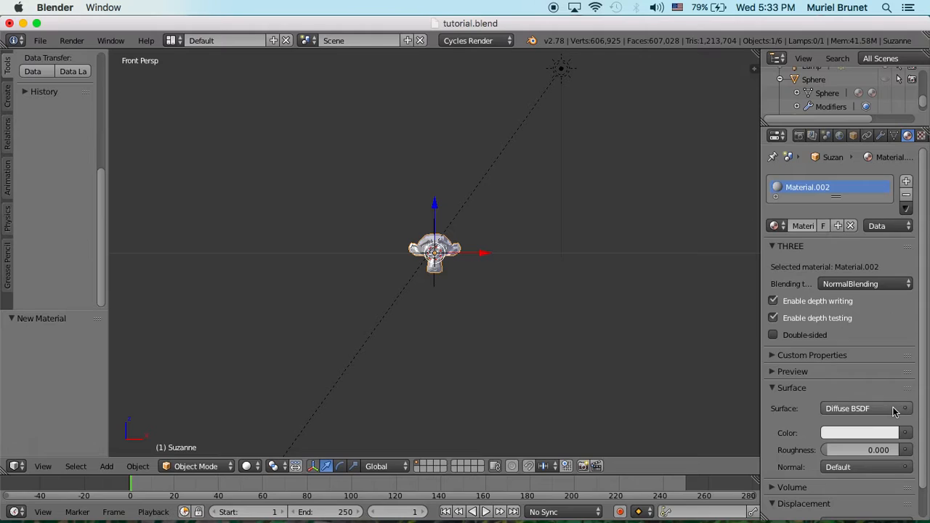
pyautogui.click(883, 434)
pyautogui.moveTo(859, 316)
pyautogui.mouseDown()
pyautogui.moveTo(806, 319)
pyautogui.moveTo(828, 333)
pyautogui.moveTo(799, 329)
pyautogui.moveTo(817, 317)
pyautogui.moveTo(813, 330)
pyautogui.mouseUp()
pyautogui.moveTo(887, 248); pyautogui.dragTo(888, 265)
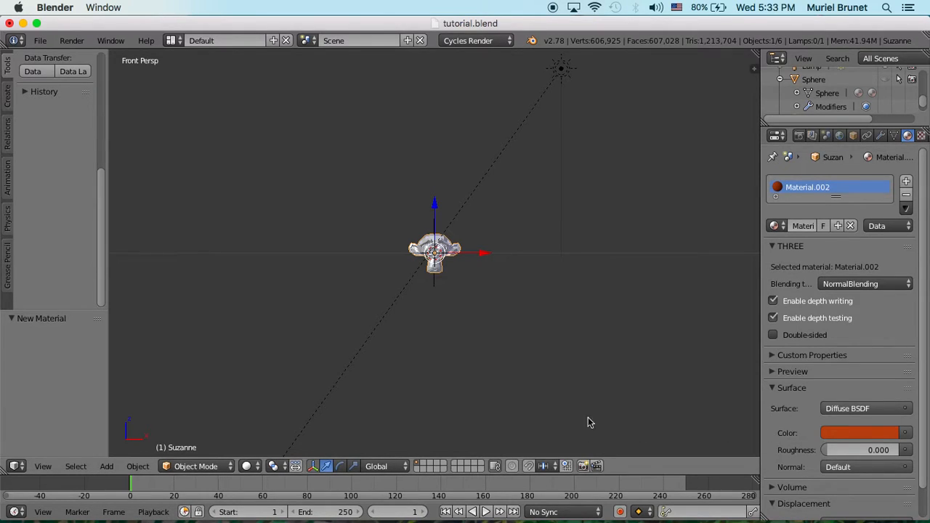
# - Unhide the Icosphere and Sphere objects around the monkey
pyautogui.scroll(3, 900, 96)
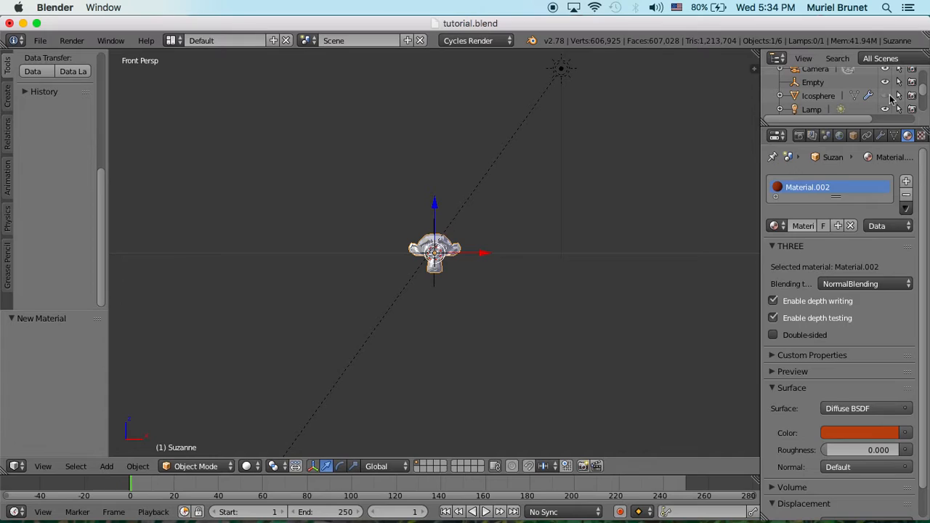
pyautogui.click(886, 96)
pyautogui.scroll(-2, 890, 98)
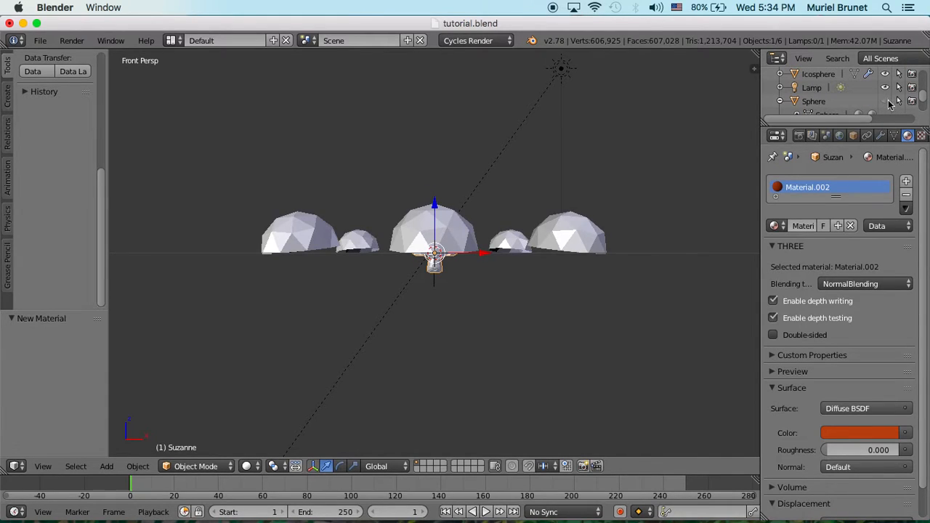
pyautogui.click(886, 102)
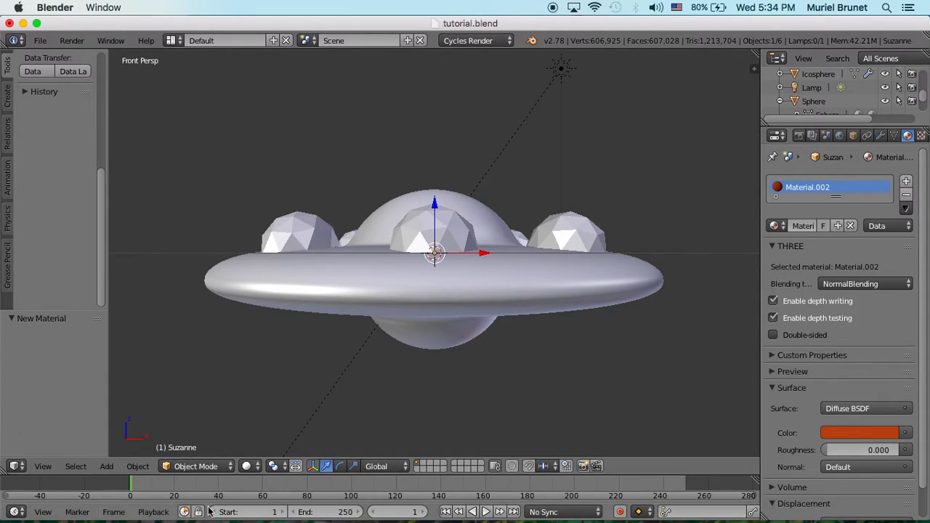
# - Preview the saucer with Rendered shading and examine the glass dome from above
pyautogui.click(246, 466)
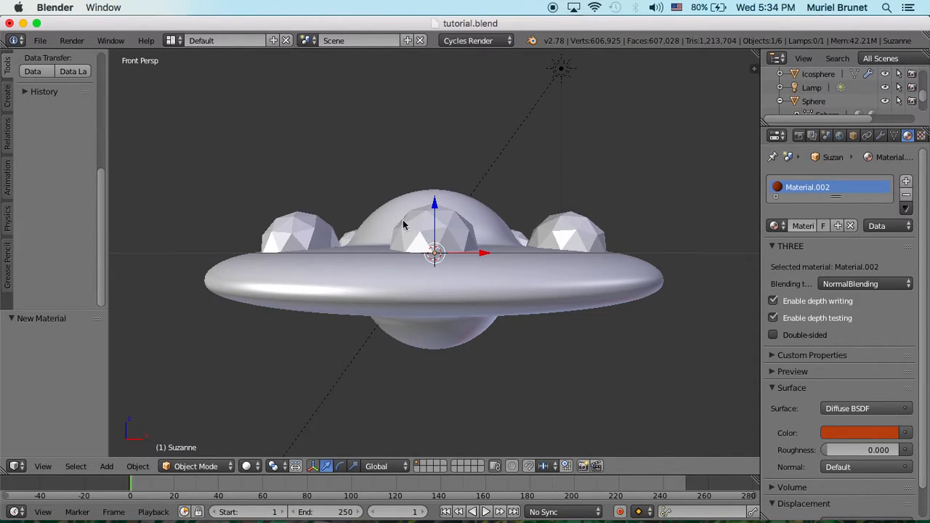
pyautogui.click(246, 465)
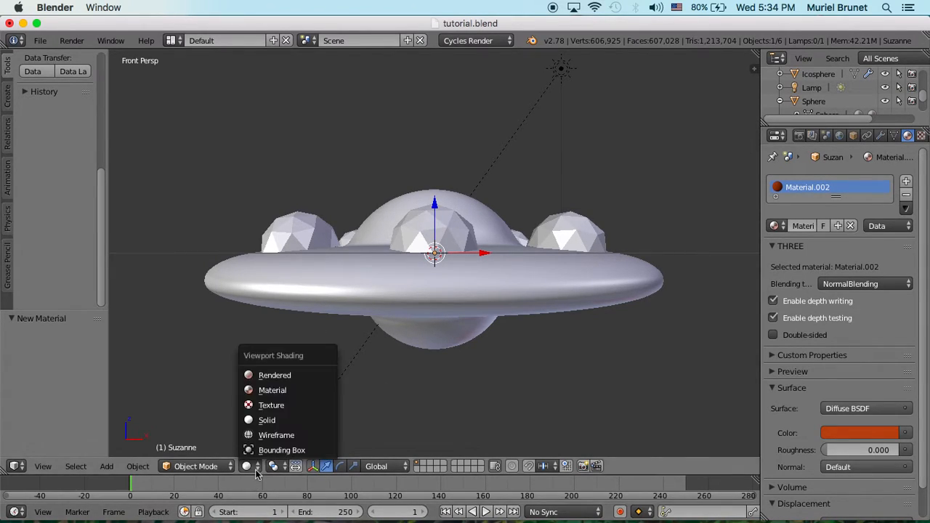
pyautogui.click(287, 378)
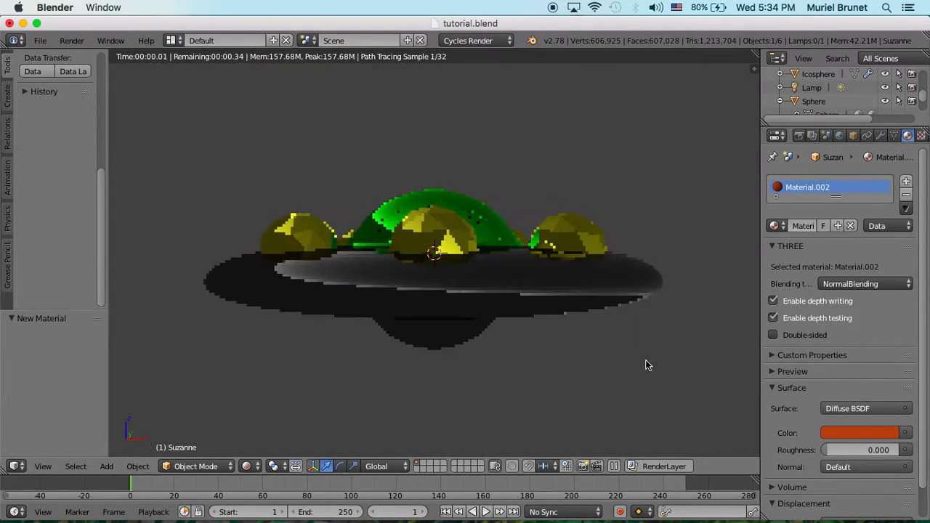
pyautogui.moveTo(645, 362); pyautogui.dragTo(536, 272, button='middle')
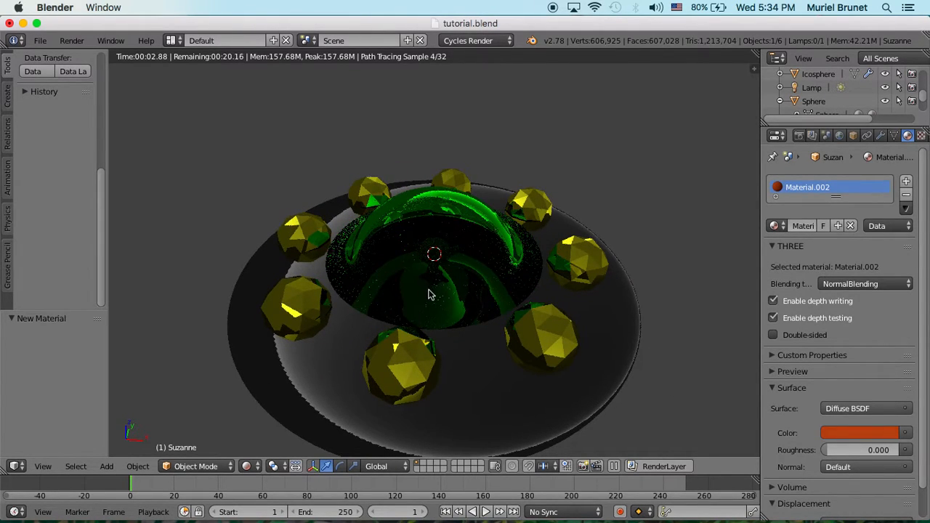
# - Scale the monkey up uniformly by about 1.416 inside the dome
pyautogui.scroll(-2, 833, 106)
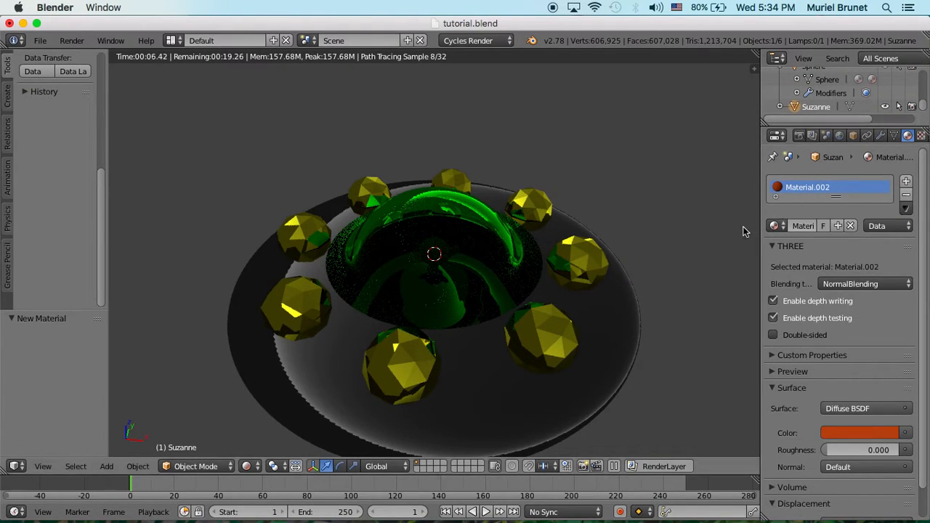
pyautogui.press('s')
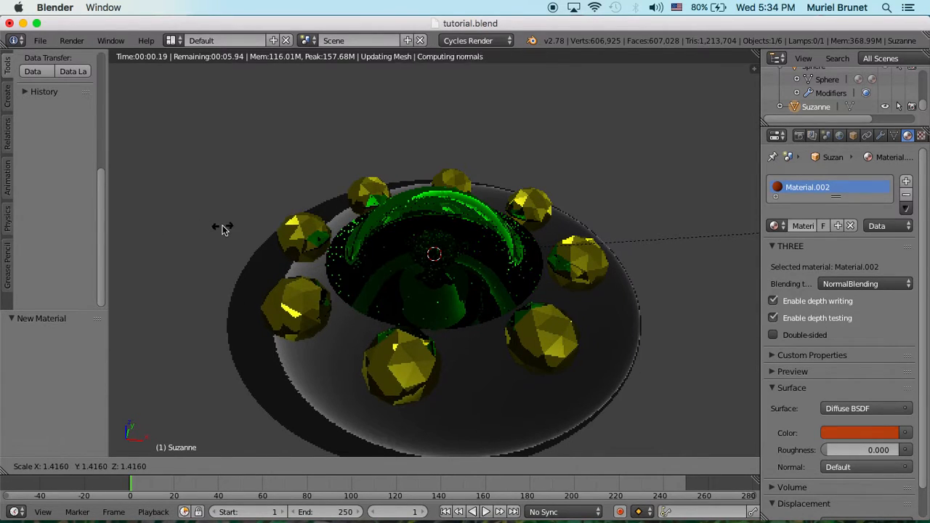
pyautogui.click(223, 226)
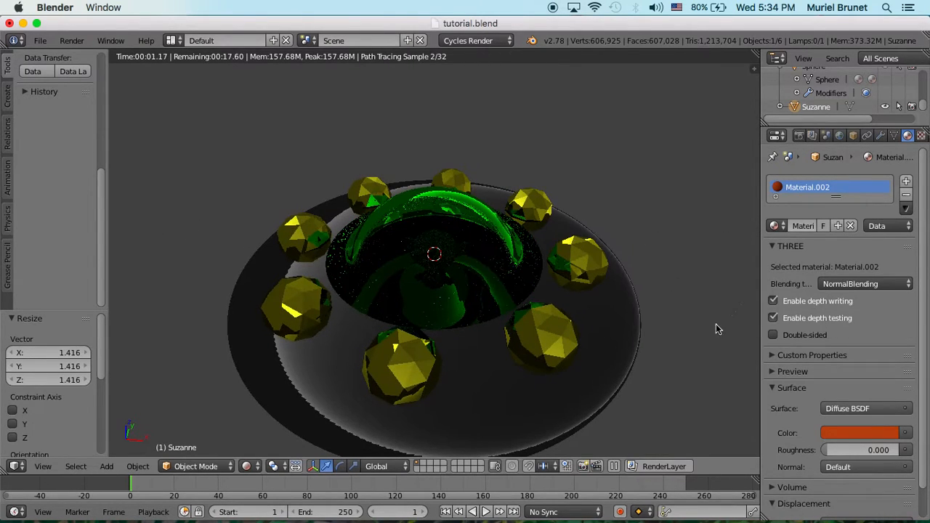
# - Return the viewport to Solid shading and hide the Sphere and Icosphere objects so only the monkey is left
pyautogui.click(246, 466)
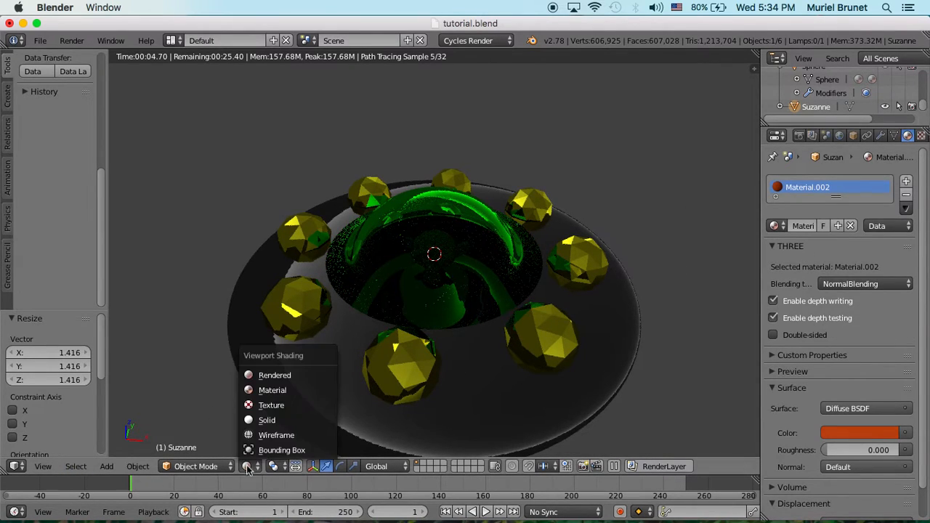
pyautogui.click(267, 420)
pyautogui.click(218, 465)
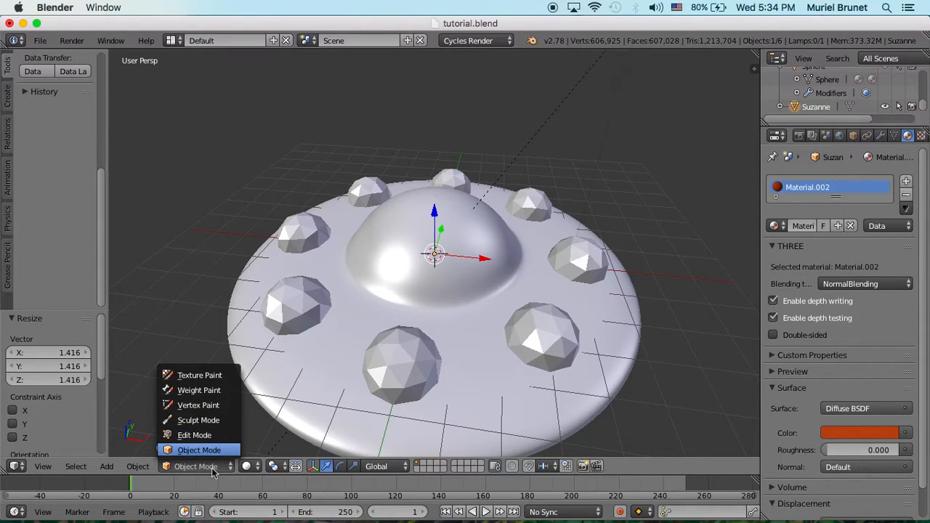
pyautogui.click(209, 449)
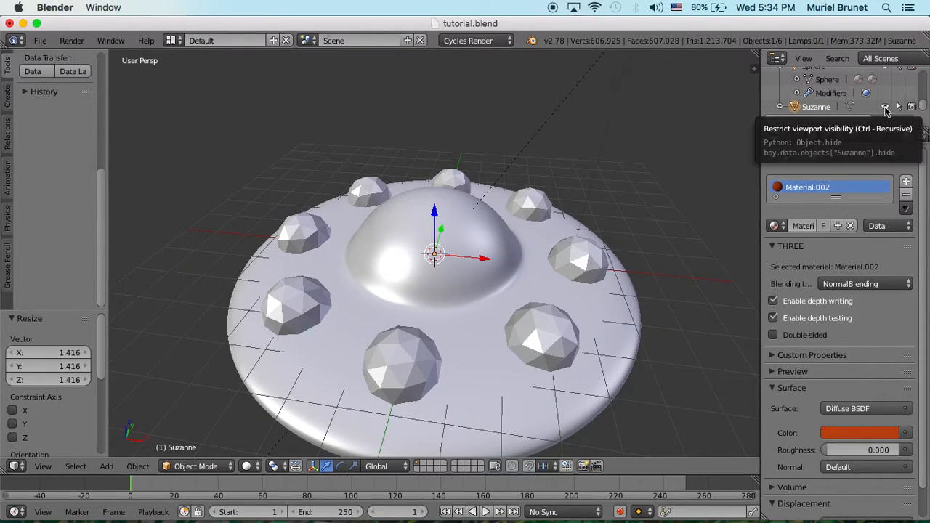
pyautogui.scroll(2, 884, 107)
pyautogui.click(885, 88)
pyautogui.scroll(3, 886, 88)
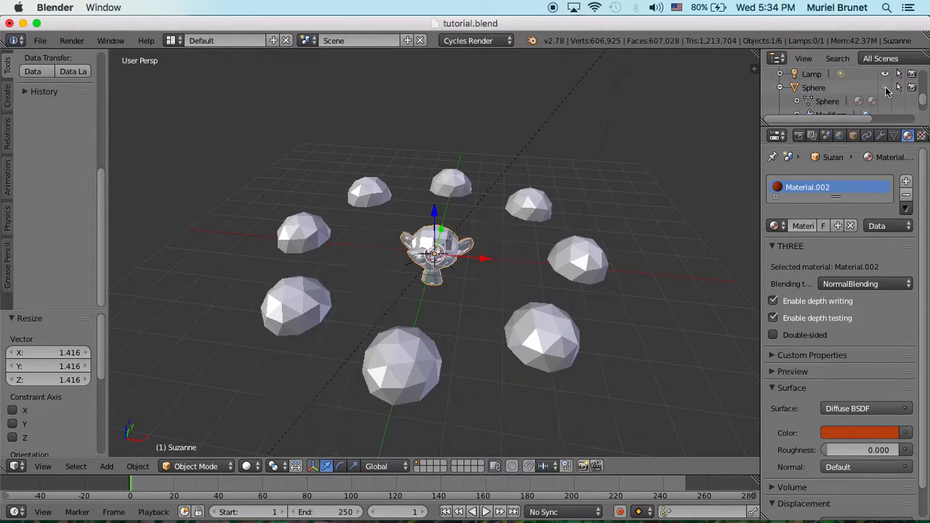
pyautogui.click(885, 104)
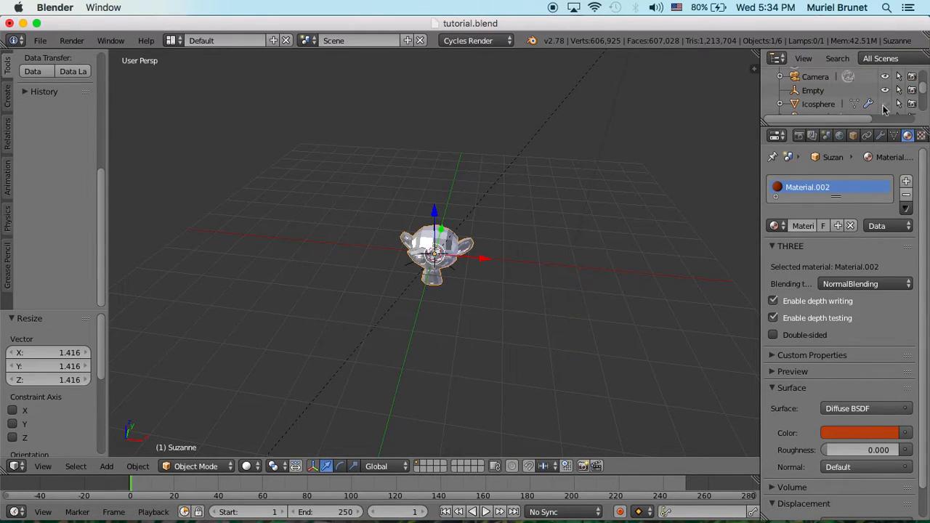
# - Add a Hemi lamp at the monkey's position
pyautogui.moveTo(516, 308); pyautogui.dragTo(661, 259, button='middle')
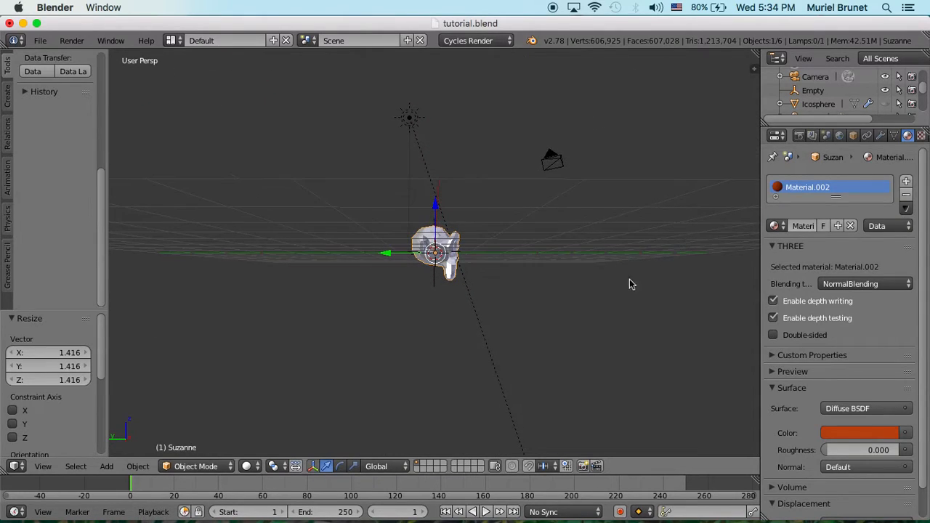
pyautogui.click(106, 467)
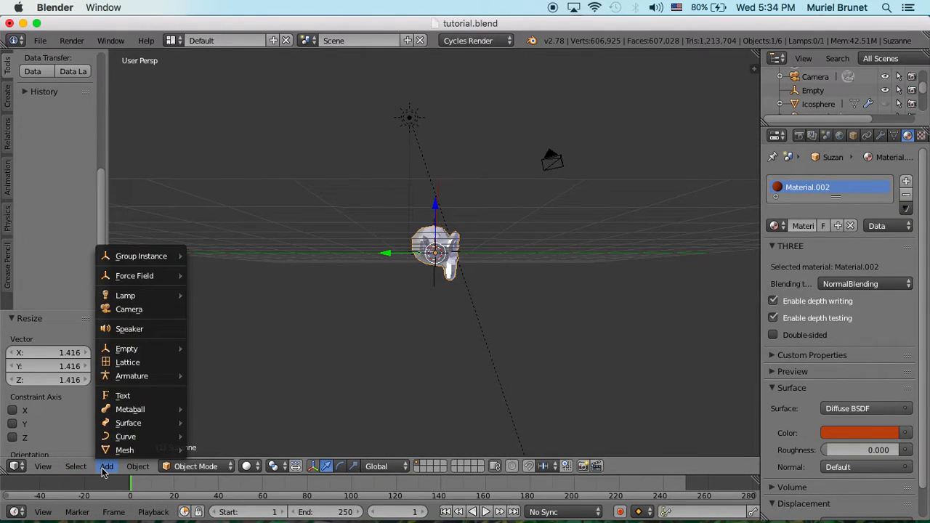
pyautogui.moveTo(141, 296)
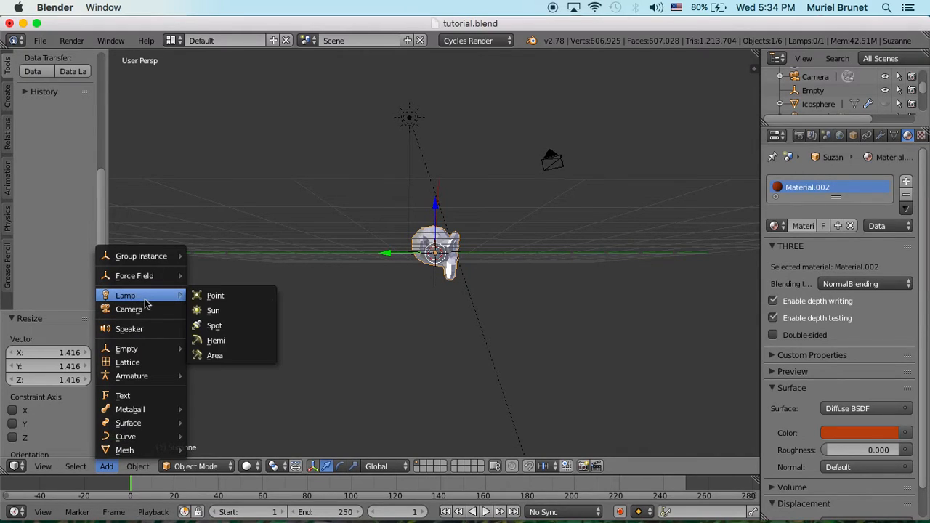
pyautogui.click(227, 342)
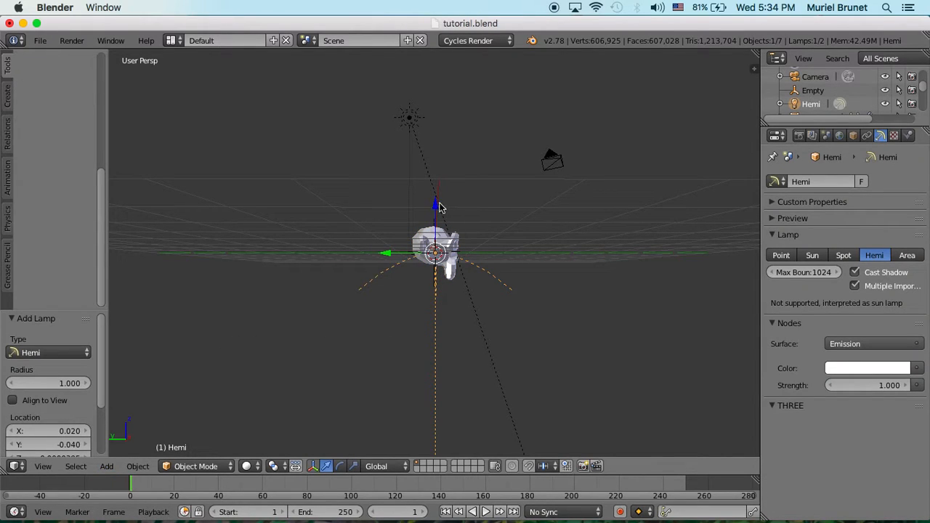
# - Rotate the Hemi lamp about 181° so it points upward and move it down about 2.6 units along Z
pyautogui.moveTo(433, 209); pyautogui.dragTo(443, 208)
pyautogui.press('r')
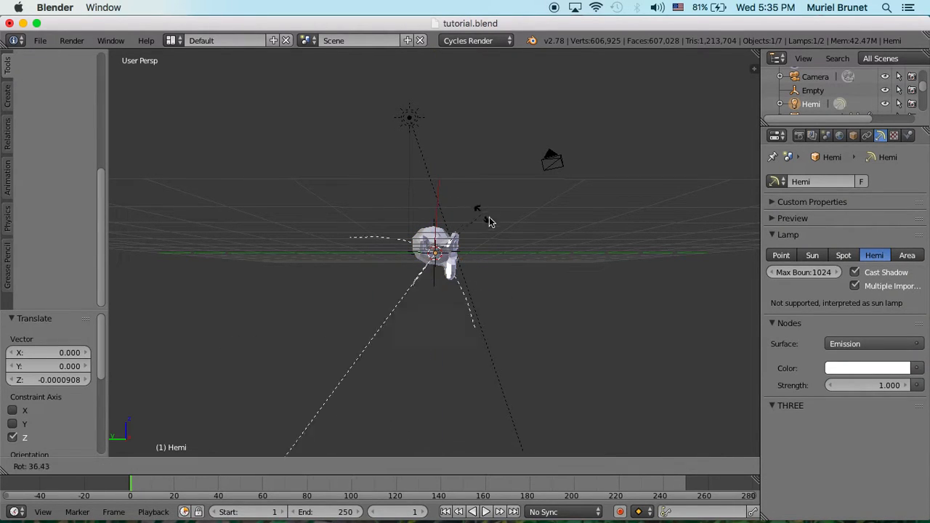
pyautogui.click(398, 397)
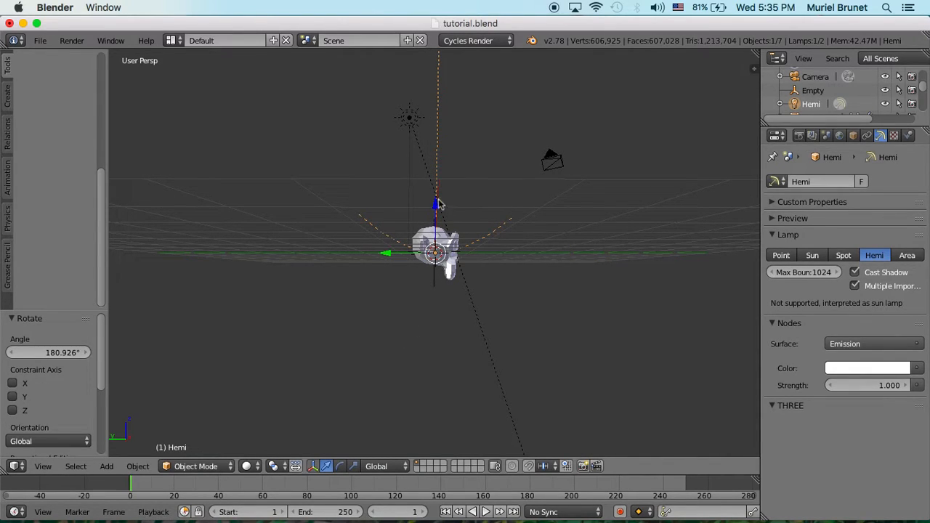
pyautogui.moveTo(438, 210); pyautogui.dragTo(442, 301)
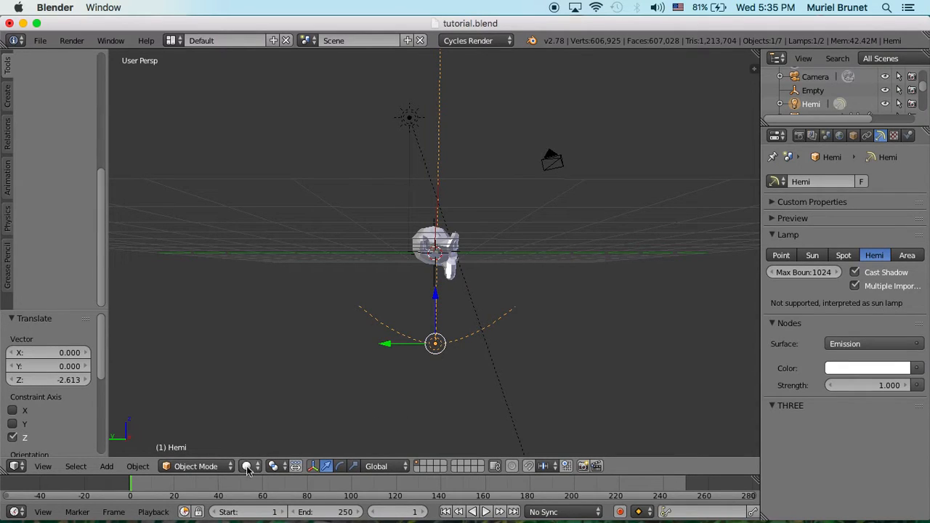
# - Unhide the Sphere and Icosphere objects and switch the viewport to Rendered shading to view the saucer from above
pyautogui.scroll(-3, 908, 94)
pyautogui.click(885, 101)
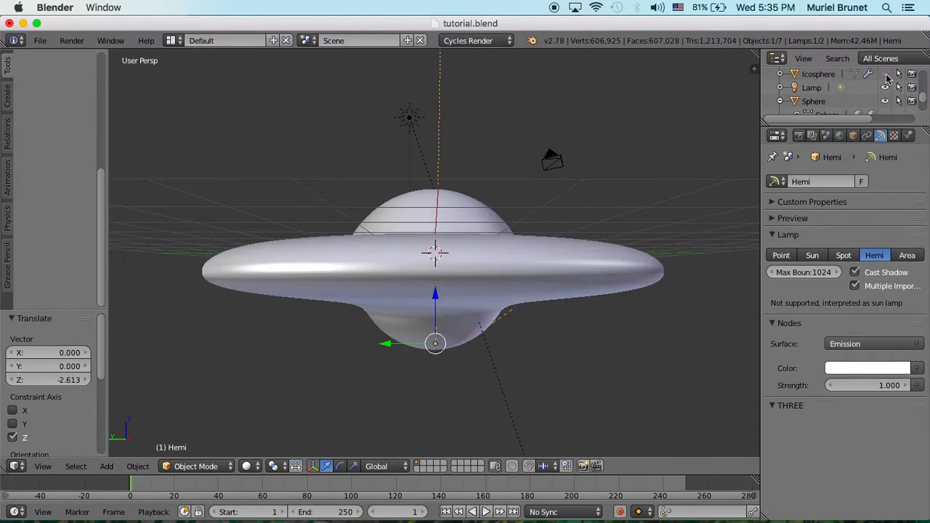
pyautogui.click(885, 74)
pyautogui.click(247, 467)
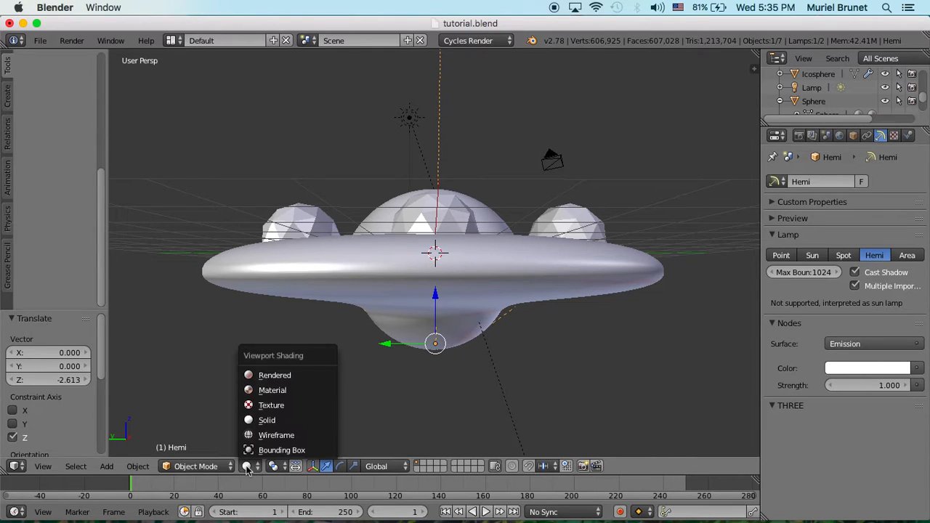
pyautogui.click(287, 377)
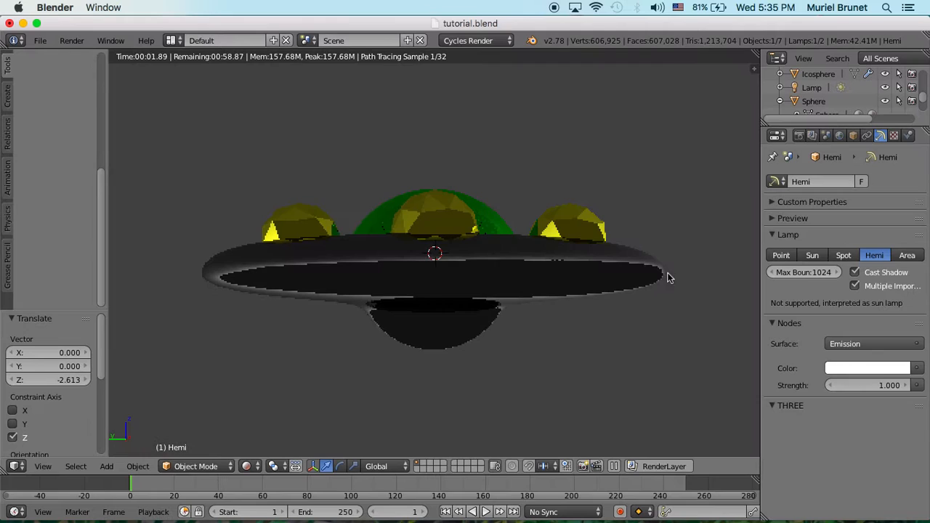
pyautogui.moveTo(697, 245); pyautogui.dragTo(641, 307, button='middle')
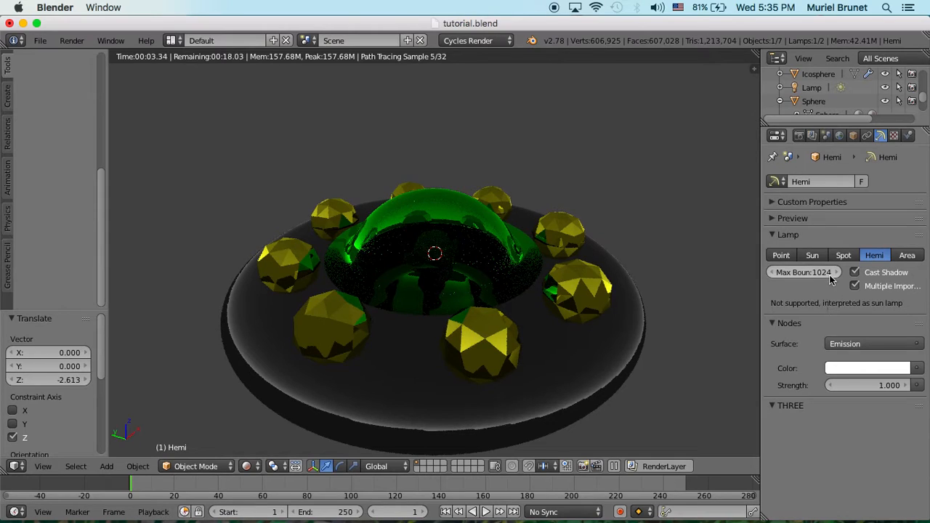
# - Set the Hemi lamp's strength to 1000 and change its type to Point
pyautogui.click(880, 386)
pyautogui.write('10')
pyautogui.press('Return')
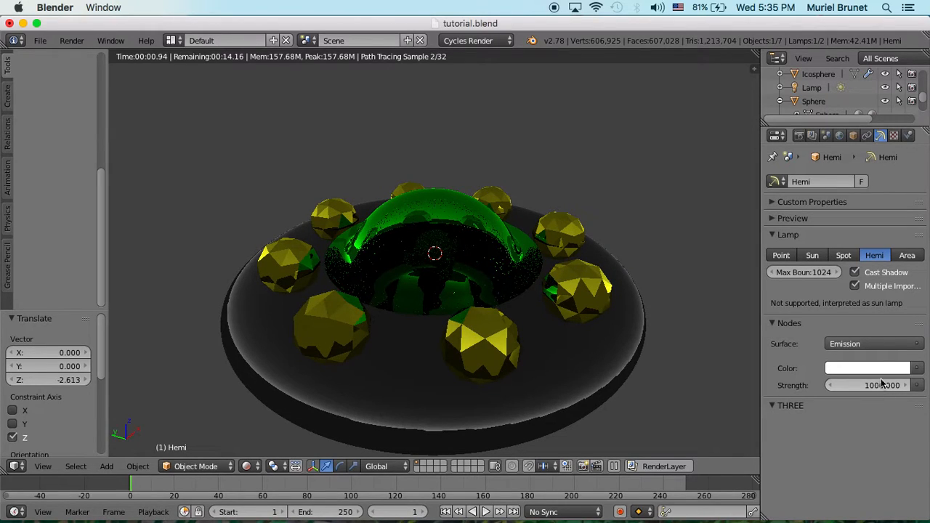
pyautogui.click(842, 255)
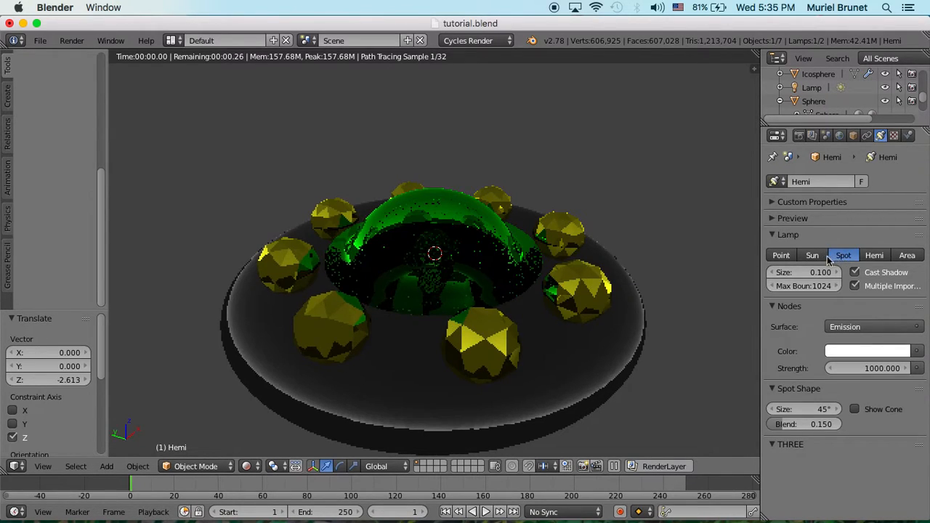
pyautogui.click(812, 256)
pyautogui.click(781, 256)
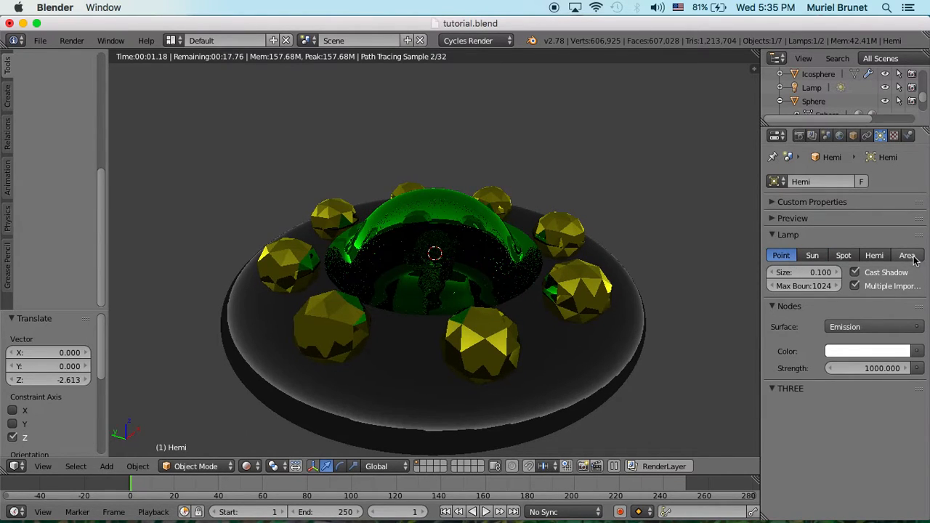
# - Toggle the original Lamp's visibility to compare the lighting, leaving it shown, and hide the Hemi lamp
pyautogui.scroll(3, 834, 101)
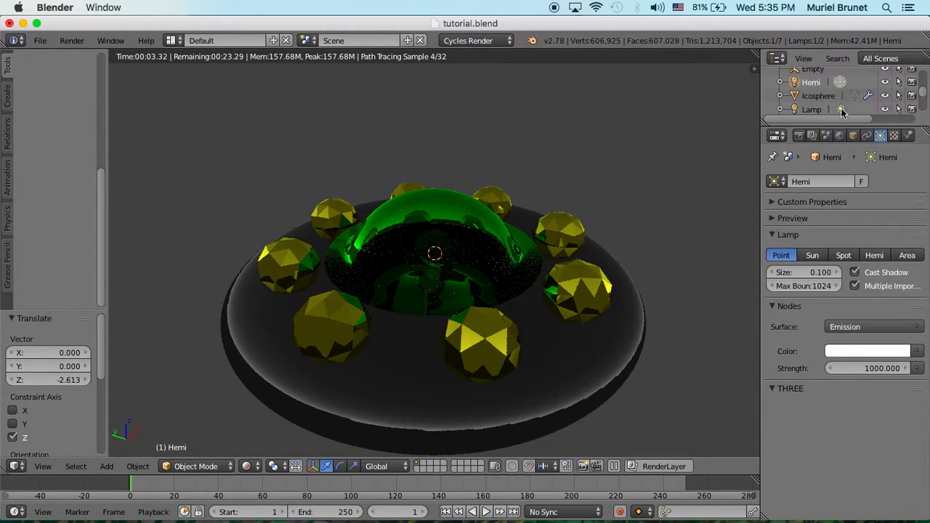
pyautogui.scroll(-2, 884, 104)
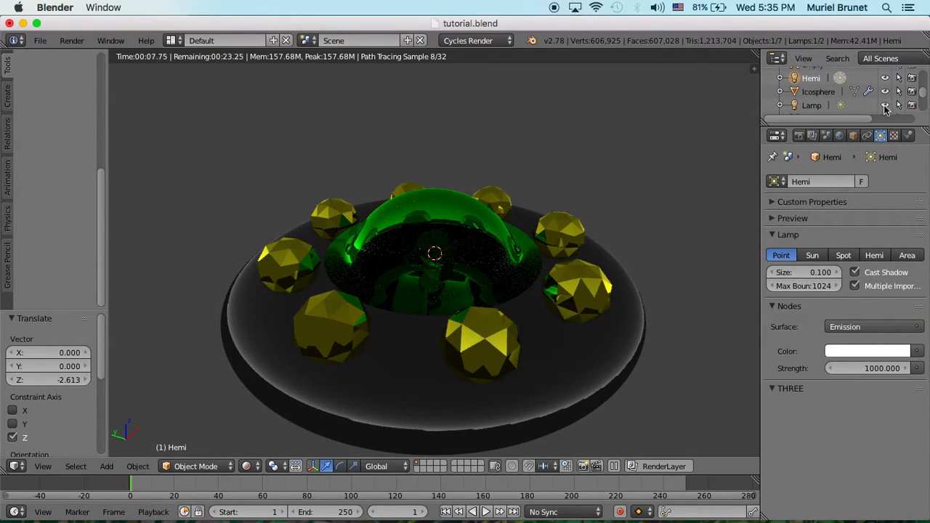
pyautogui.click(884, 106)
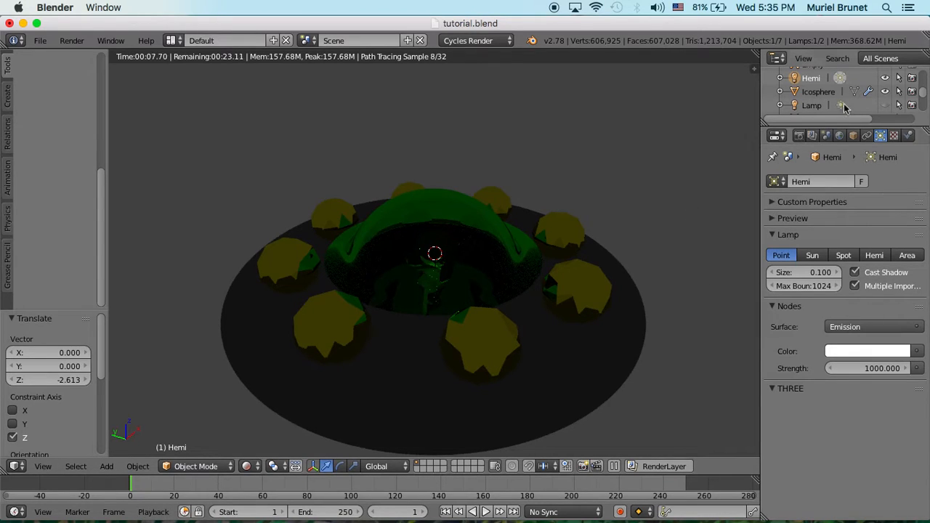
pyautogui.click(885, 78)
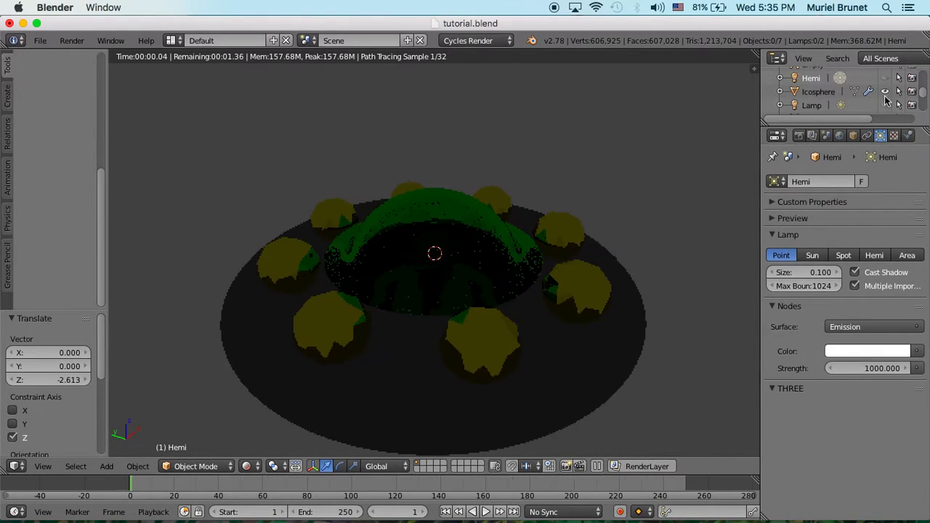
pyautogui.click(884, 106)
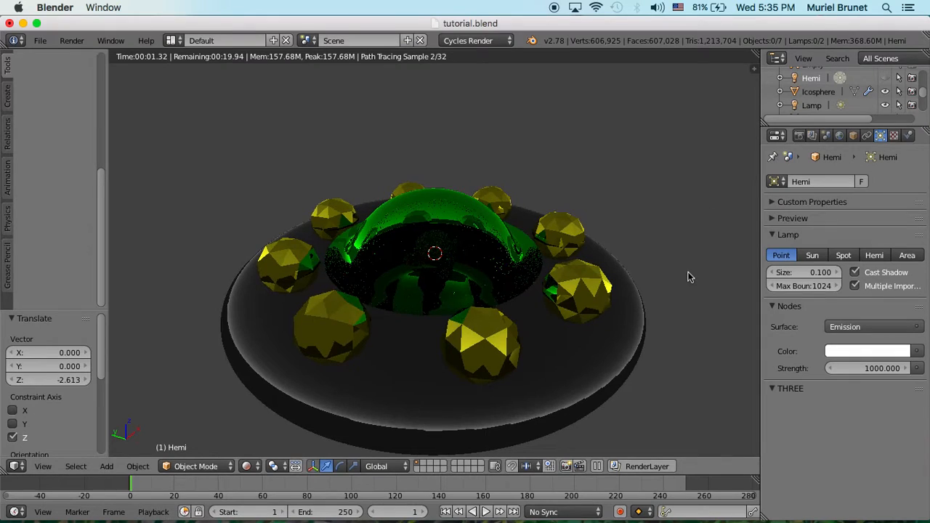
# - Orbit to a new angle above the saucer and align the active camera to that view
pyautogui.moveTo(685, 259); pyautogui.dragTo(506, 280, button='middle')
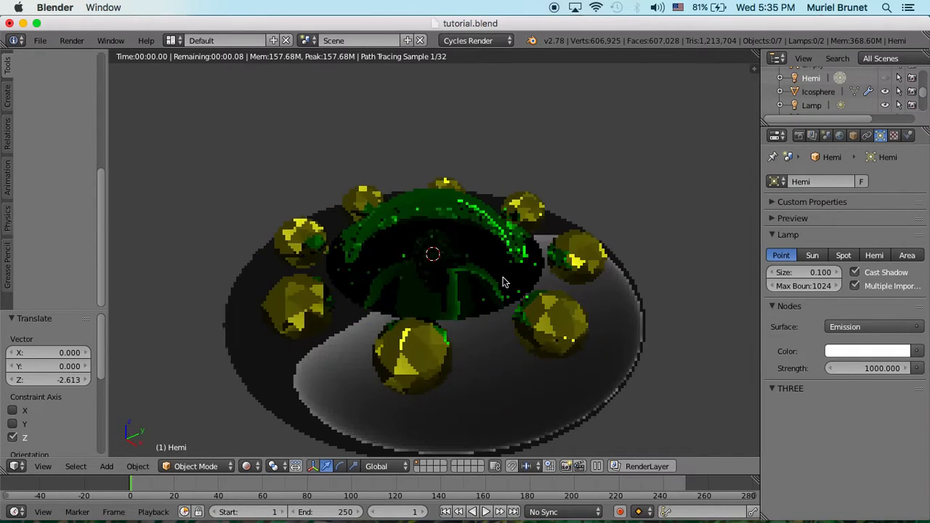
pyautogui.click(38, 467)
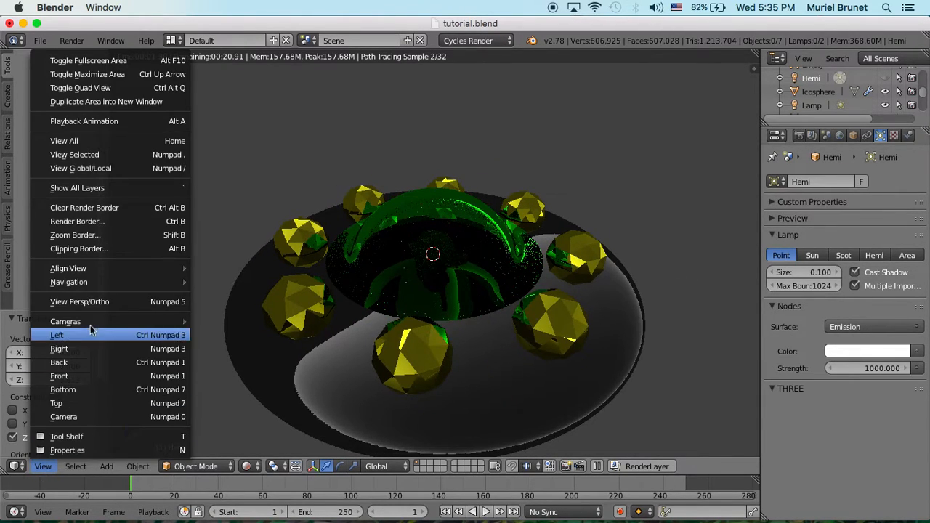
pyautogui.moveTo(93, 324)
pyautogui.click(218, 335)
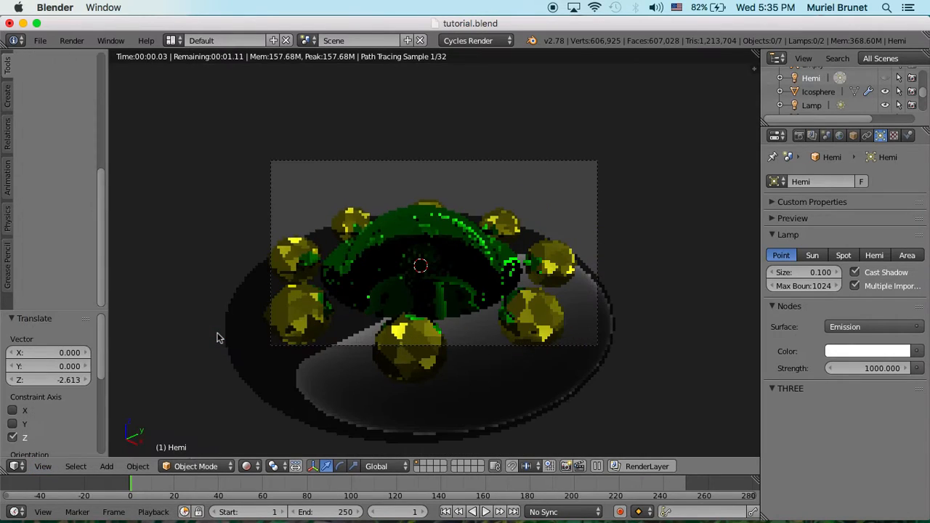
# - Lock the camera to the view and reframe it so the whole saucer fits, seen from a lower angle
pyautogui.click(753, 69)
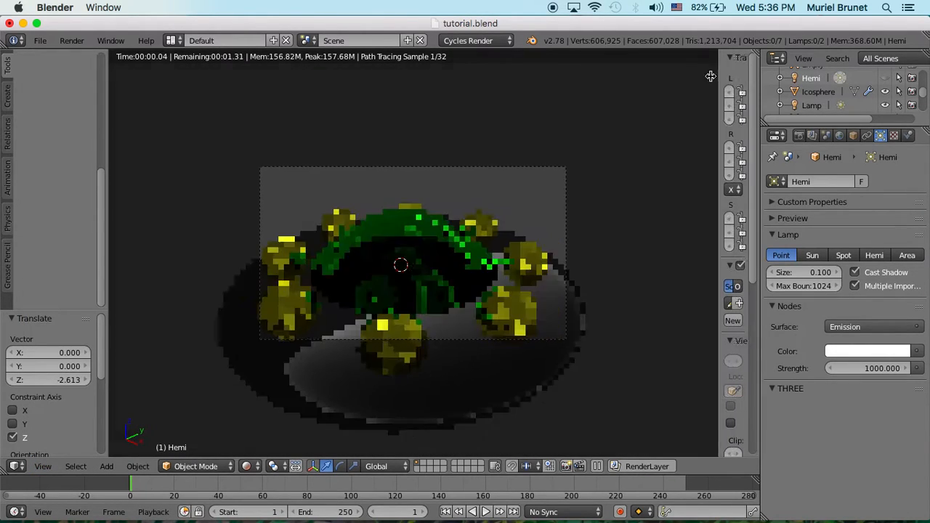
pyautogui.moveTo(626, 88); pyautogui.dragTo(600, 89)
pyautogui.scroll(-3, 676, 247)
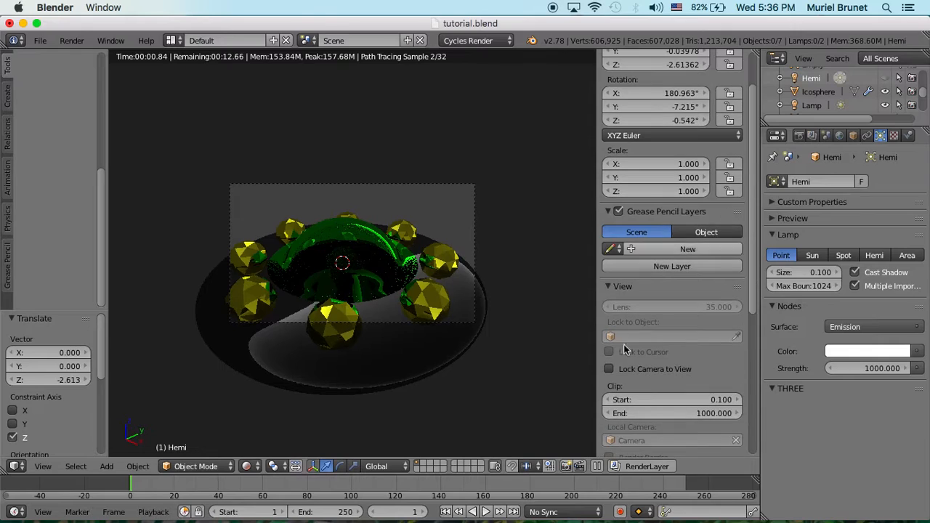
pyautogui.click(608, 369)
pyautogui.scroll(-3, 378, 304)
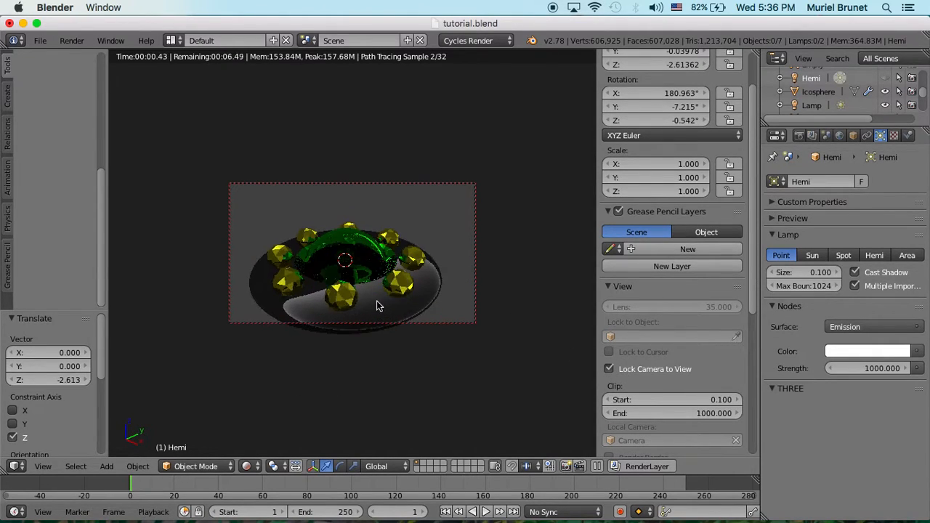
pyautogui.moveTo(376, 305); pyautogui.dragTo(368, 265, button='middle')
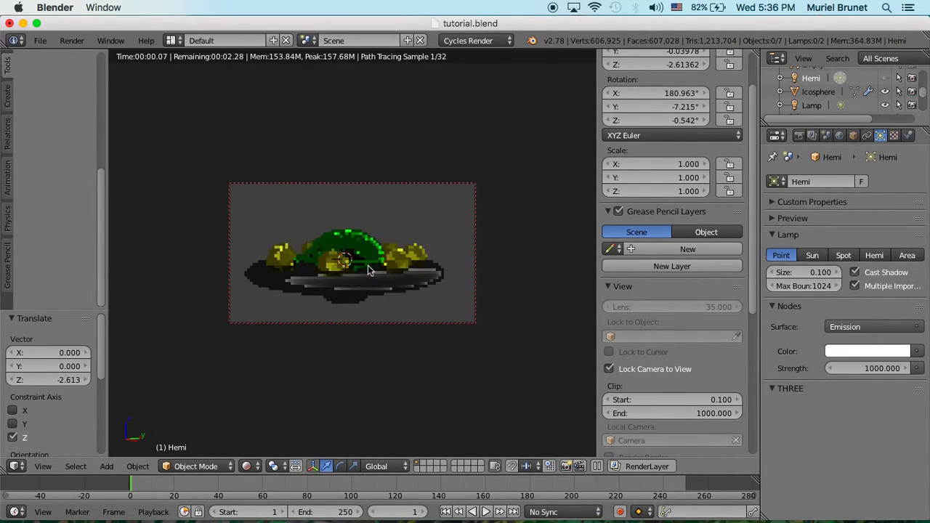
pyautogui.moveTo(452, 263); pyautogui.dragTo(431, 278, button='middle')
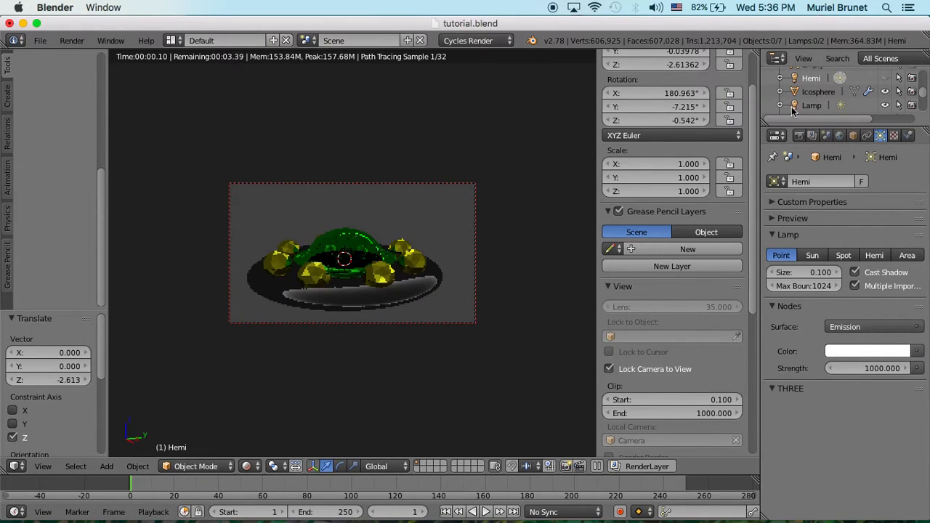
# - Select the Suzanne monkey and move it about 0.405 along the Y axis
pyautogui.scroll(-3, 799, 102)
pyautogui.click(814, 107)
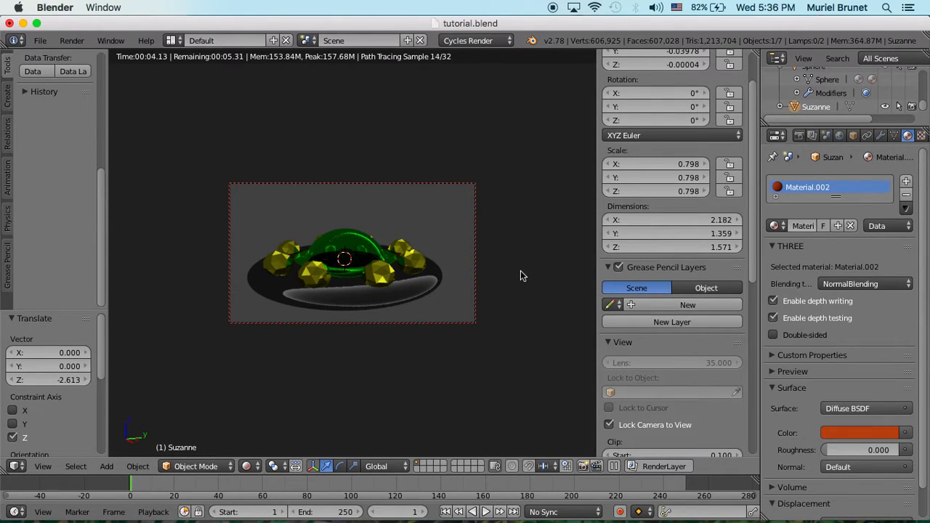
pyautogui.press('g')
pyautogui.press('y')
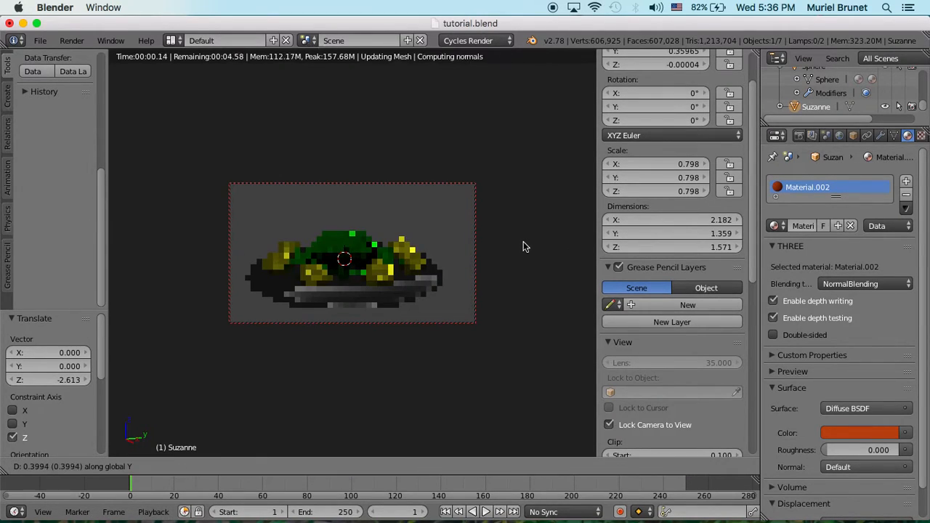
pyautogui.click(518, 192)
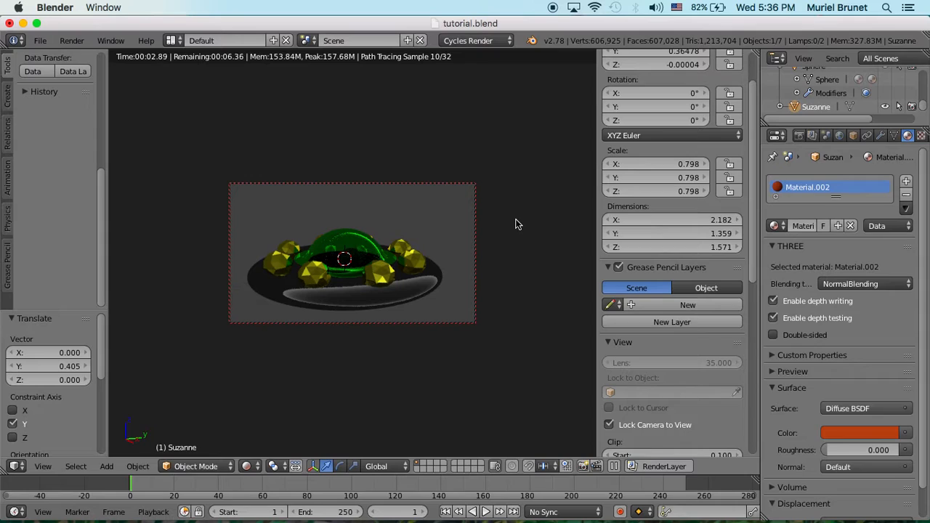
# - Move the monkey about 1.083 along X and raise it about 0.514 along Z
pyautogui.press('g')
pyautogui.press('x')
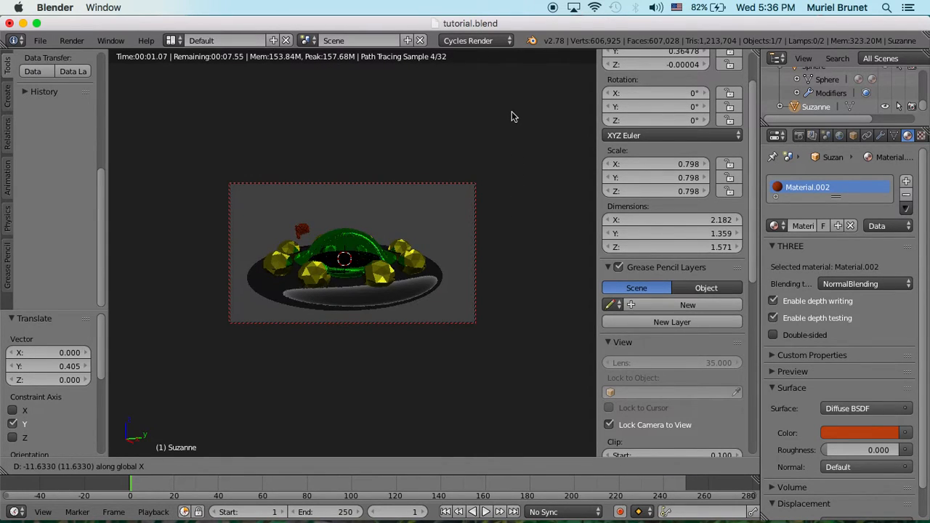
pyautogui.click(539, 197)
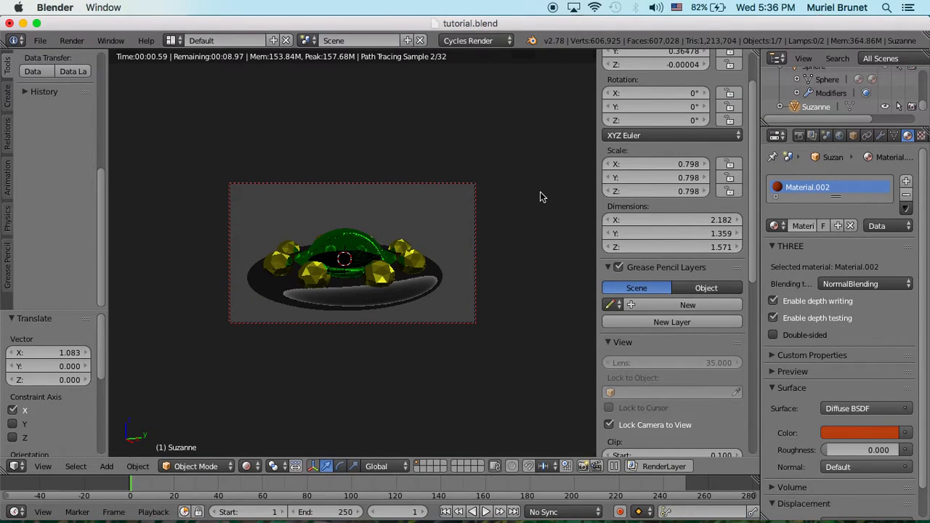
pyautogui.press('g')
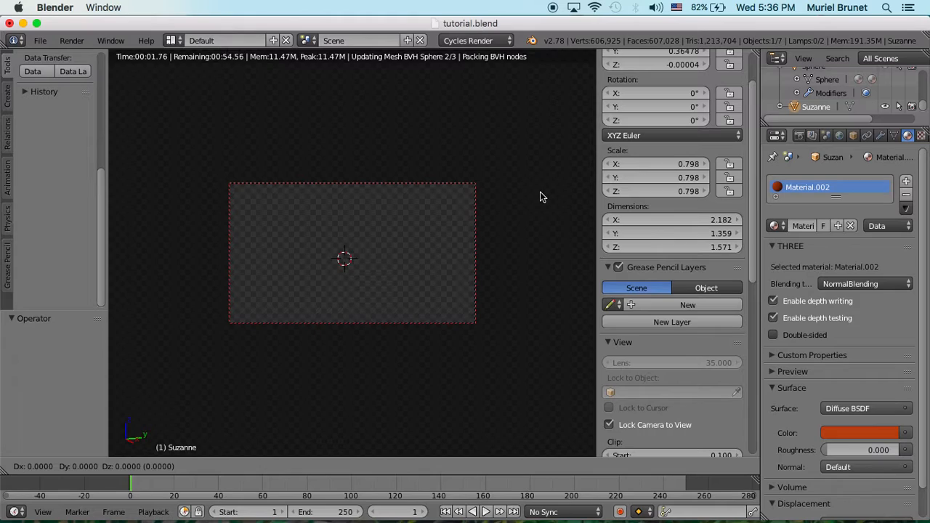
pyautogui.press('z')
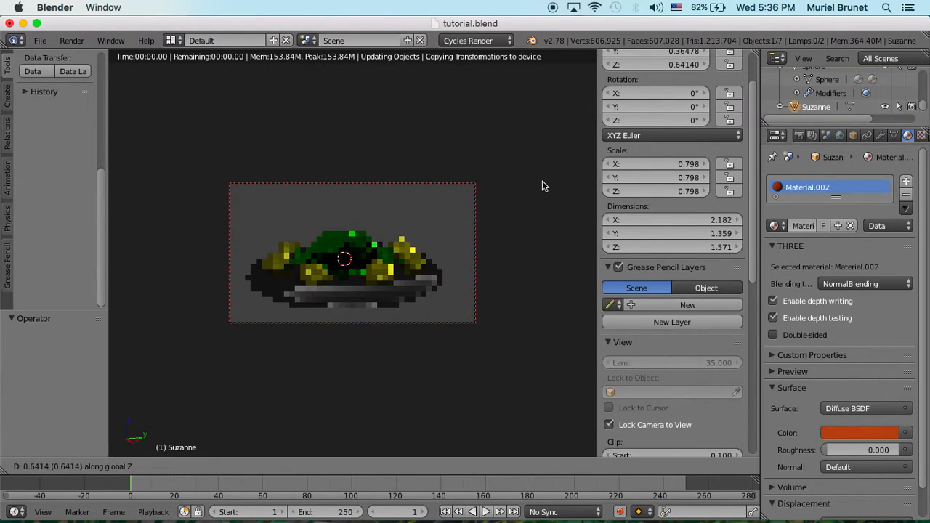
pyautogui.click(542, 189)
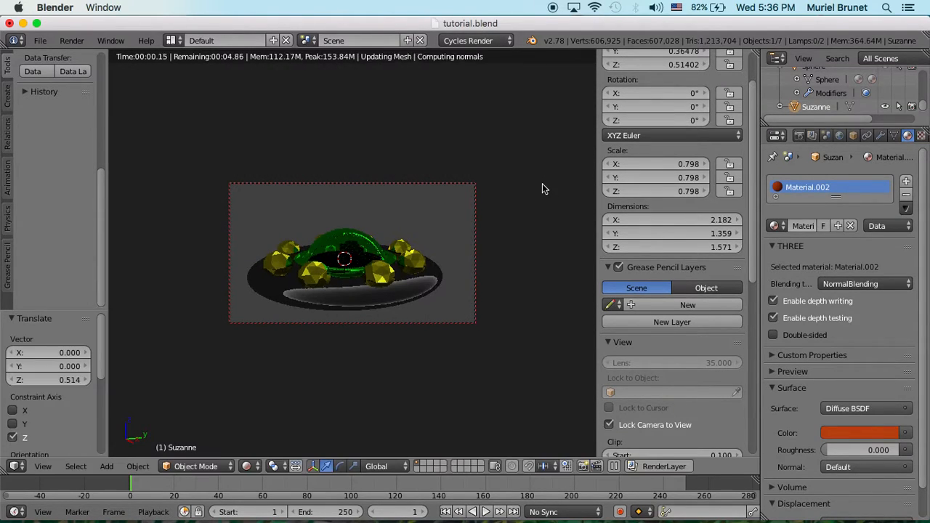
# - Orbit the locked camera around the saucer to frame it from a different side at a slightly raised angle
pyautogui.moveTo(434, 297); pyautogui.dragTo(538, 300, button='middle')
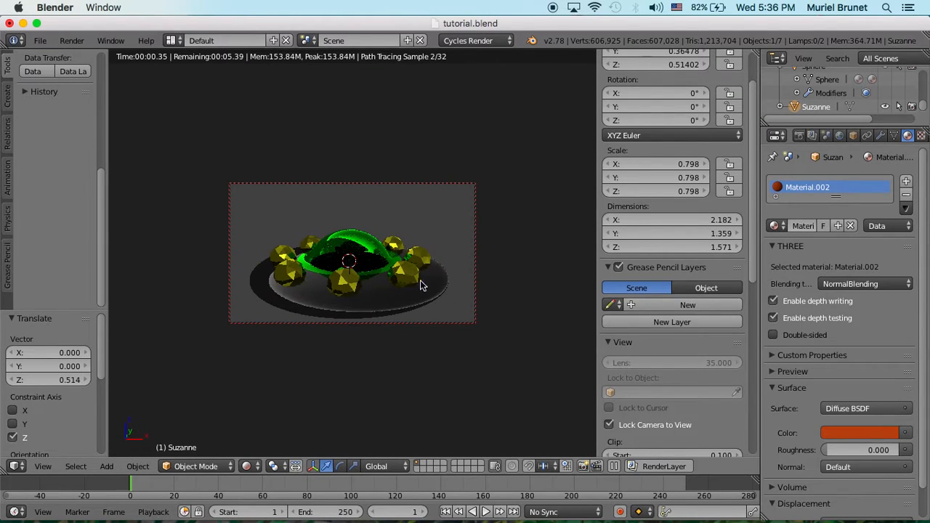
pyautogui.moveTo(422, 237); pyautogui.dragTo(458, 234, button='middle')
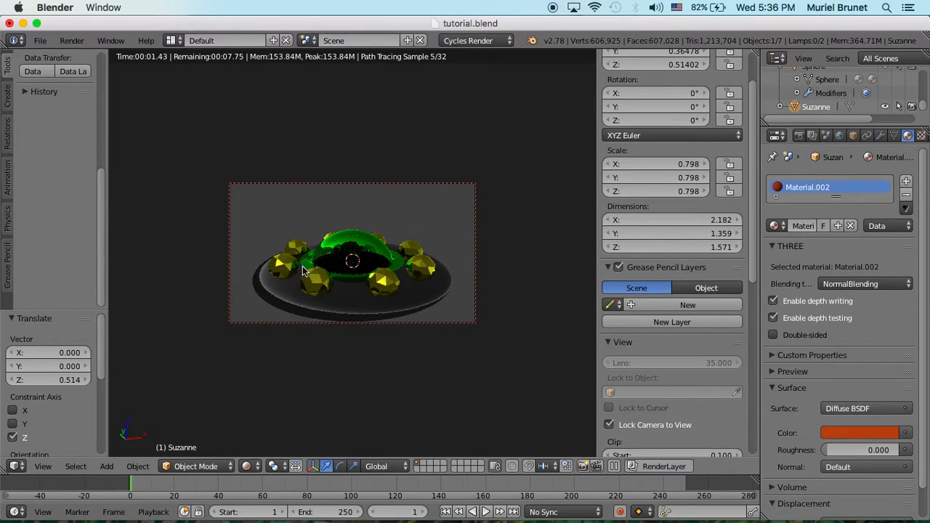
pyautogui.click(444, 303)
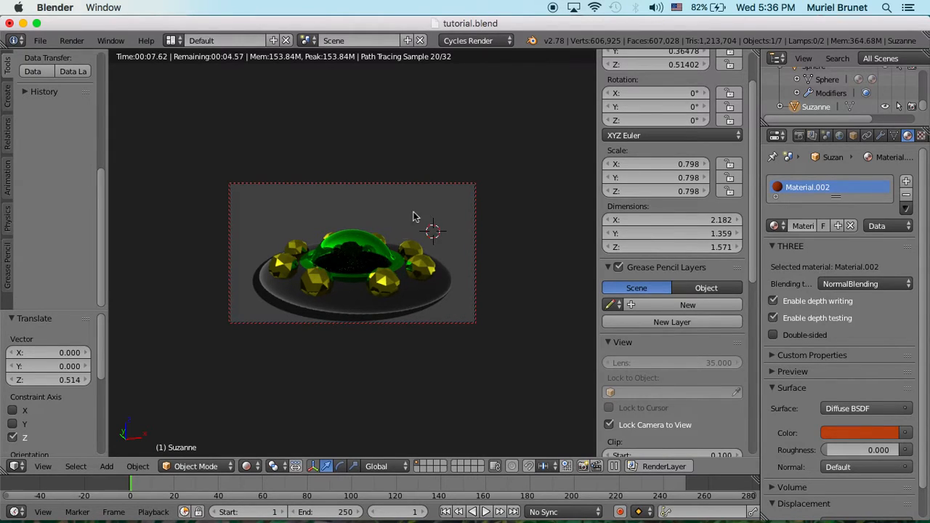
pyautogui.moveTo(422, 221)
pyautogui.mouseDown(button='middle')
pyautogui.moveTo(395, 208)
pyautogui.moveTo(425, 219)
pyautogui.mouseUp(button='middle')
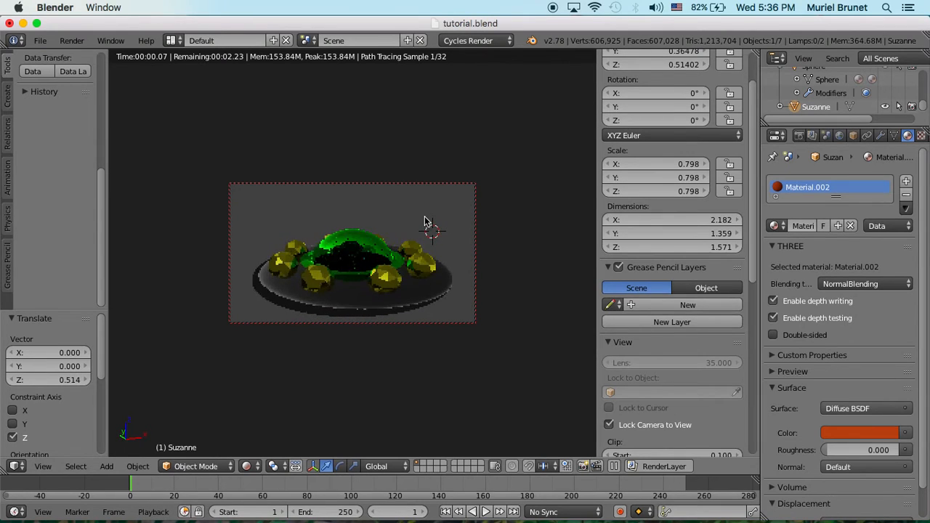
# - Open the scene's render settings, expand the Sampling section and enter 128 render samples
pyautogui.click(799, 137)
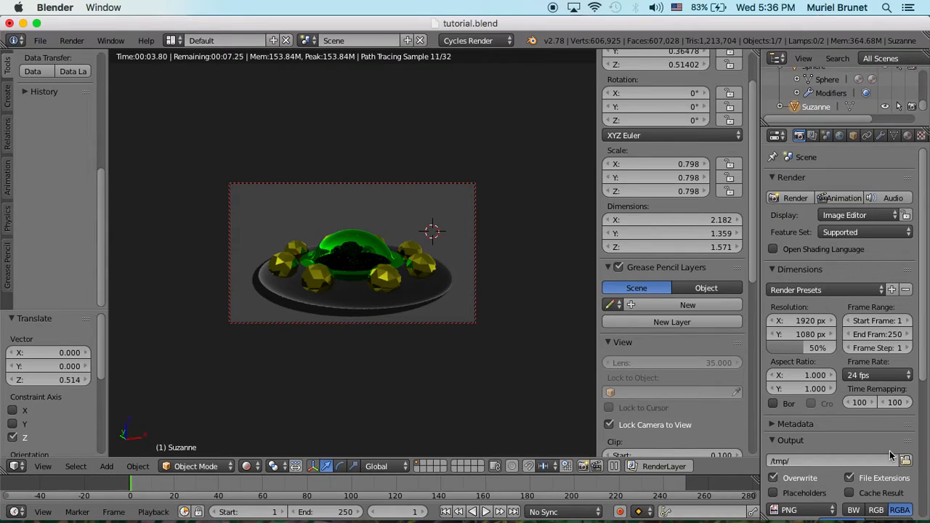
pyautogui.scroll(-4, 889, 367)
pyautogui.scroll(-1, 887, 392)
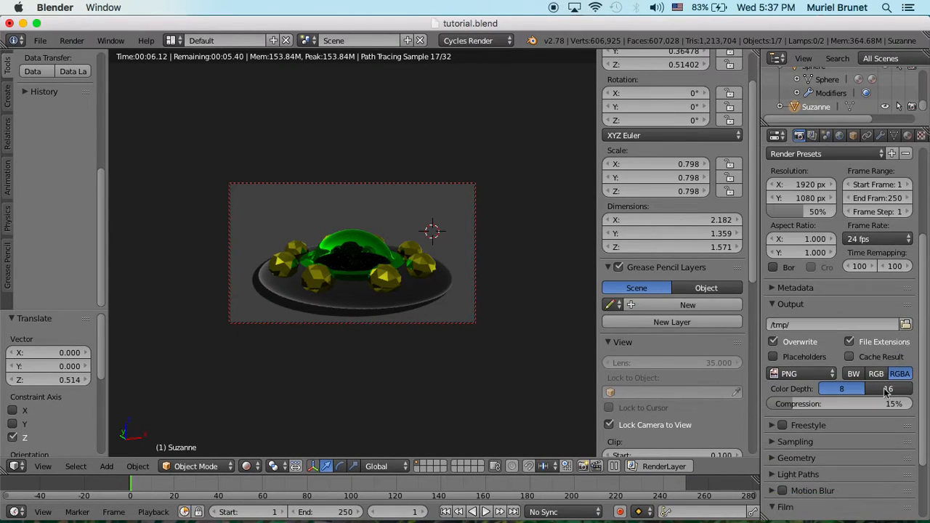
pyautogui.scroll(2, 877, 334)
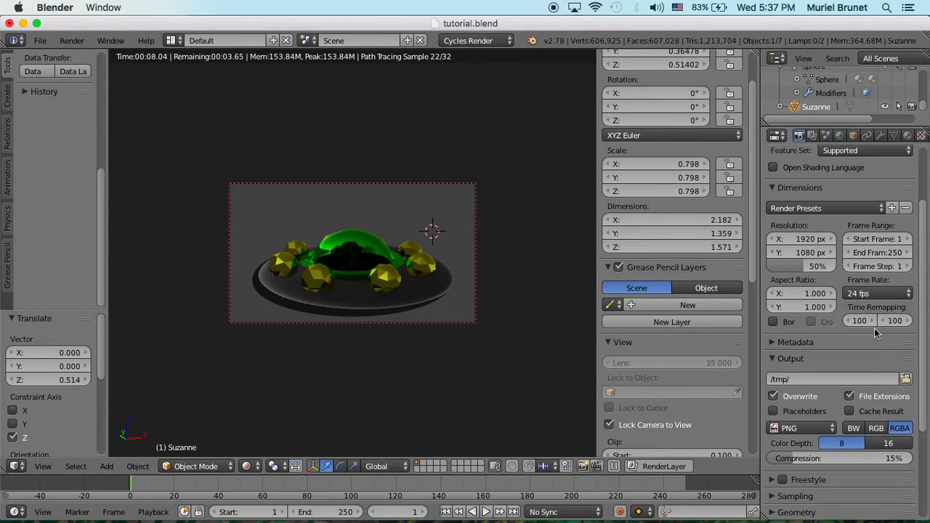
pyautogui.scroll(1, 877, 335)
pyautogui.scroll(-6, 876, 336)
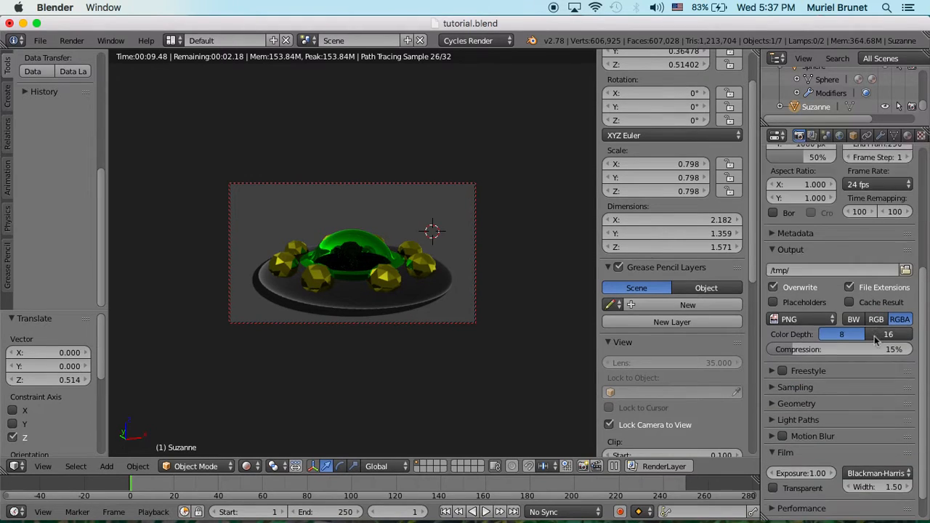
pyautogui.click(773, 361)
pyautogui.scroll(-3, 871, 356)
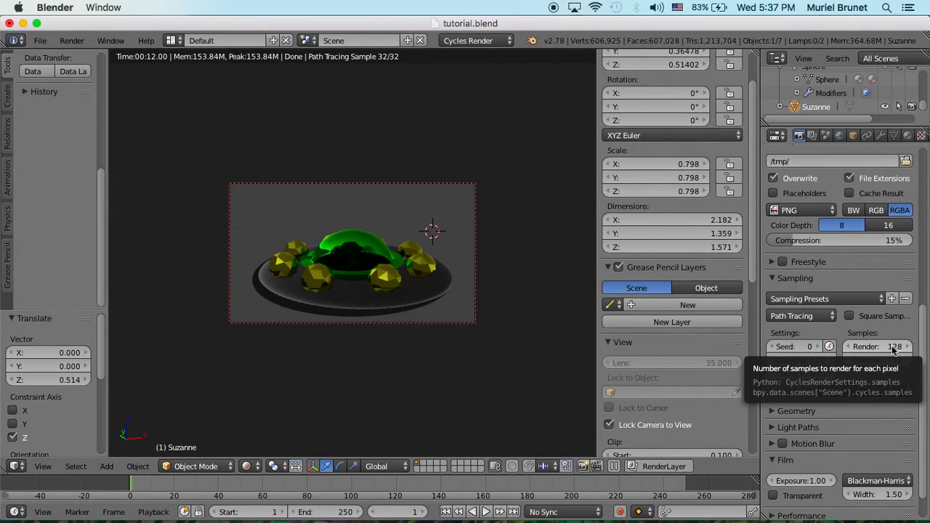
pyautogui.click(893, 351)
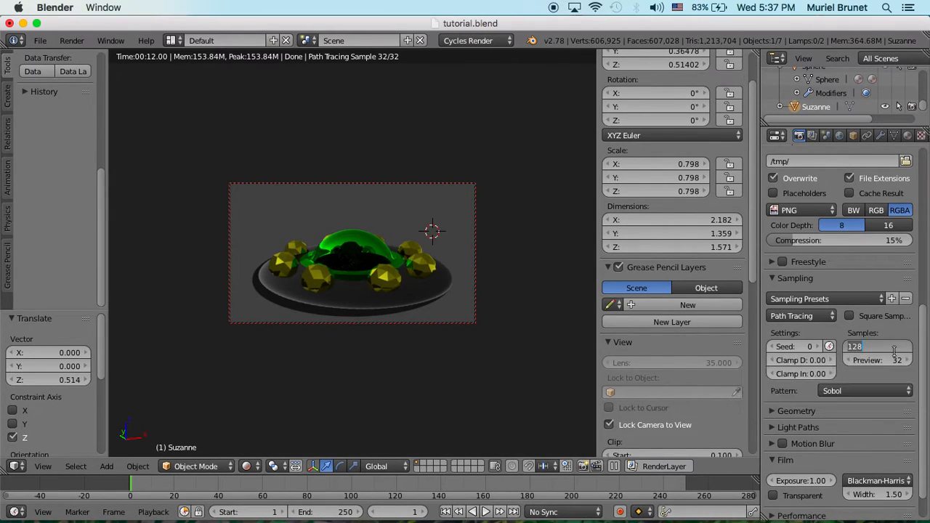
pyautogui.press('Return')
# - Collapse the Dimensions and Output settings and start rendering the current frame as a still image
pyautogui.scroll(10, 799, 269)
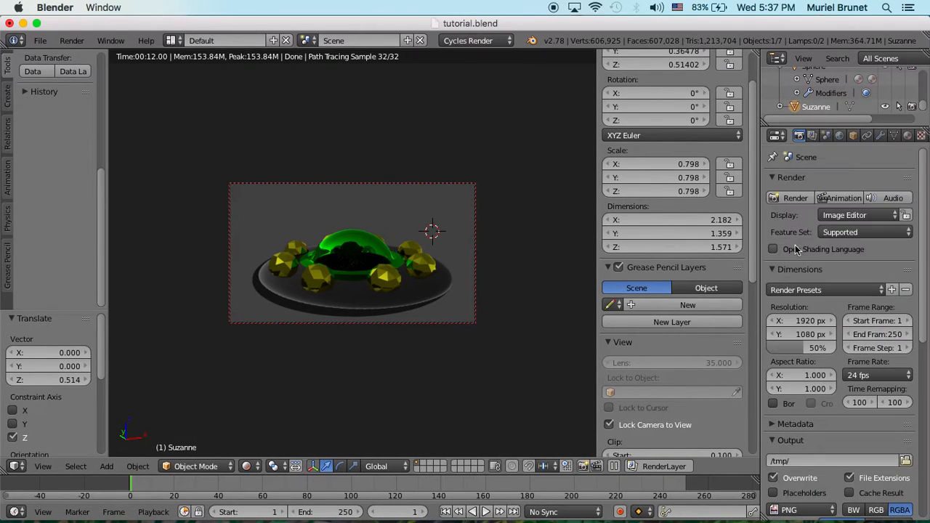
pyautogui.click(774, 268)
pyautogui.click(776, 301)
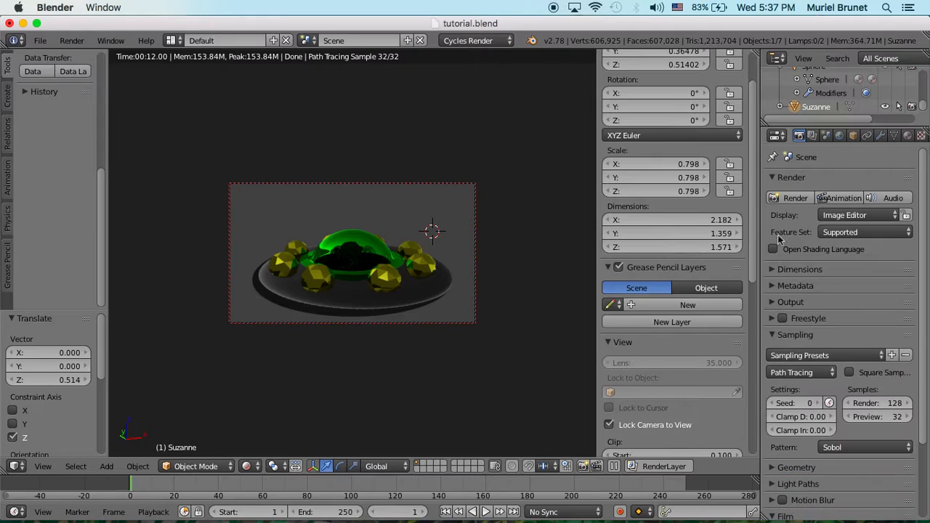
pyautogui.click(778, 198)
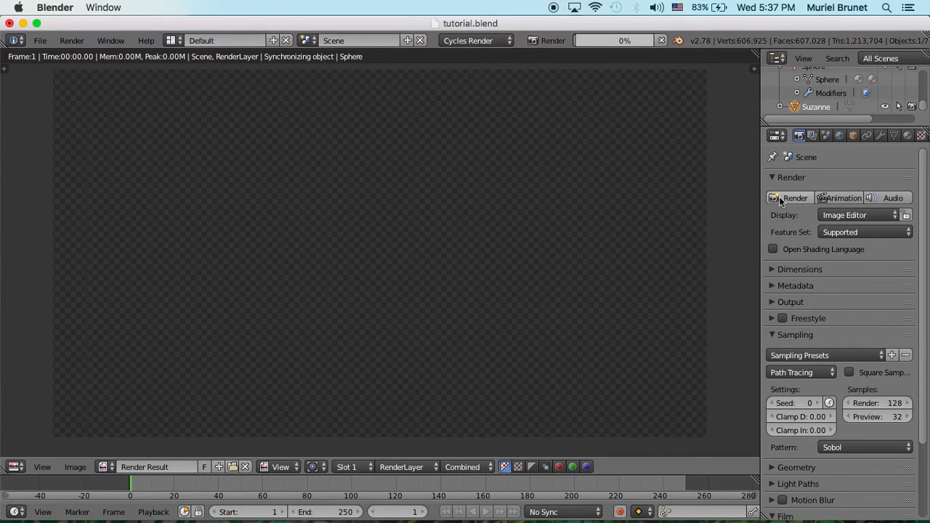